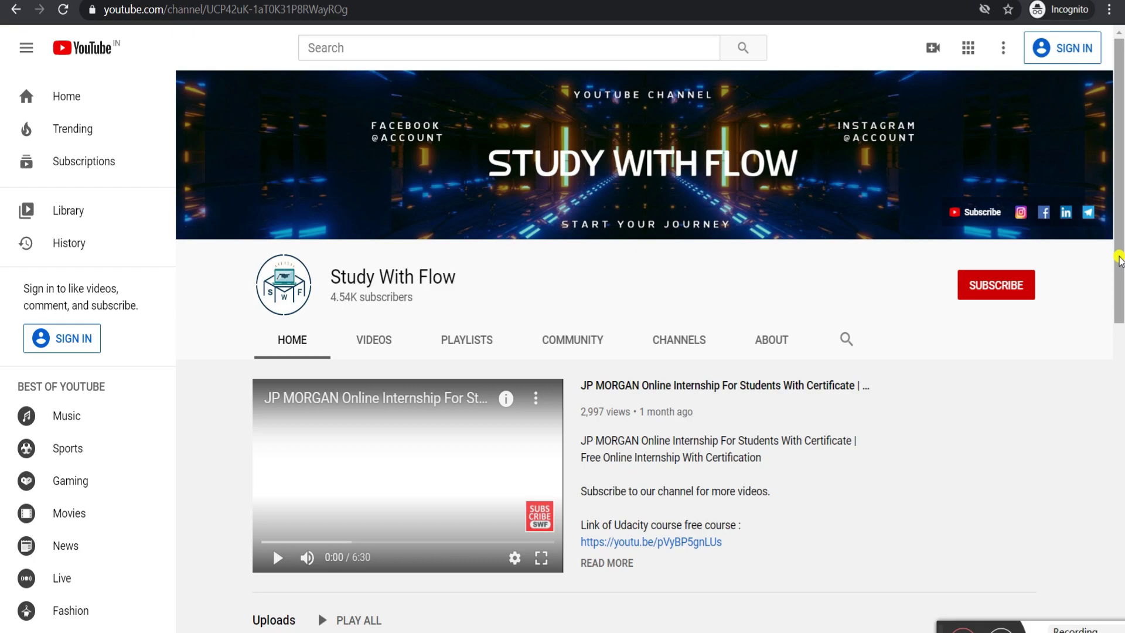
- Scroll the Study With Flow channel page down to its Uploads and Popular uploads rows
{"action": "left_click_drag", "start_coordinate": [1119, 259], "coordinate": [1120, 423]}
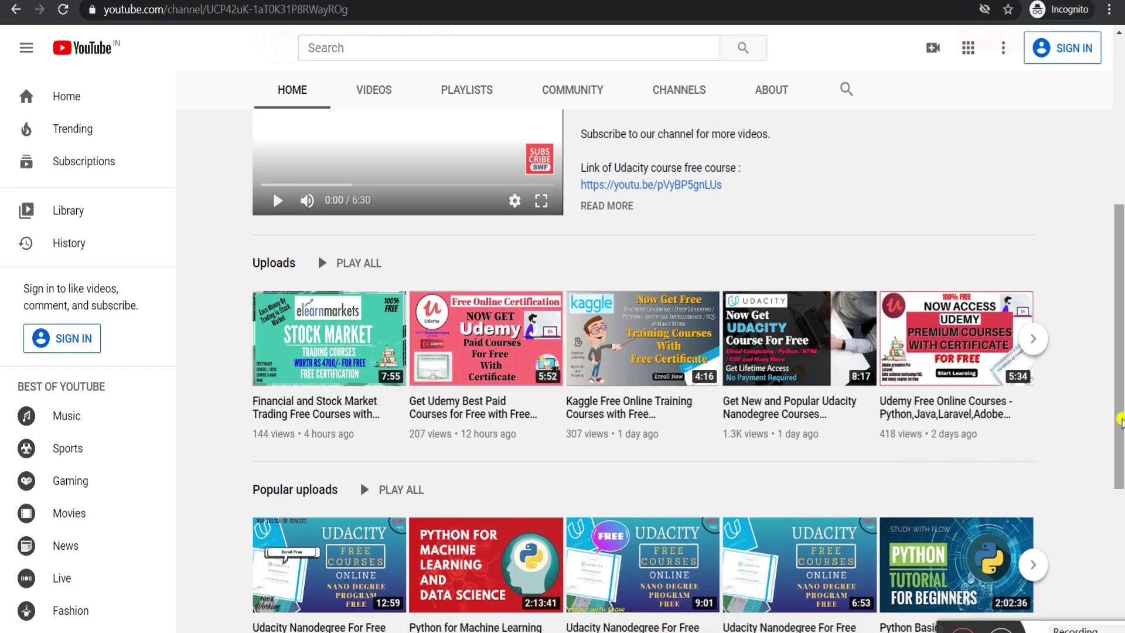
{"action": "left_click_drag", "start_coordinate": [1120, 389], "coordinate": [1120, 441]}
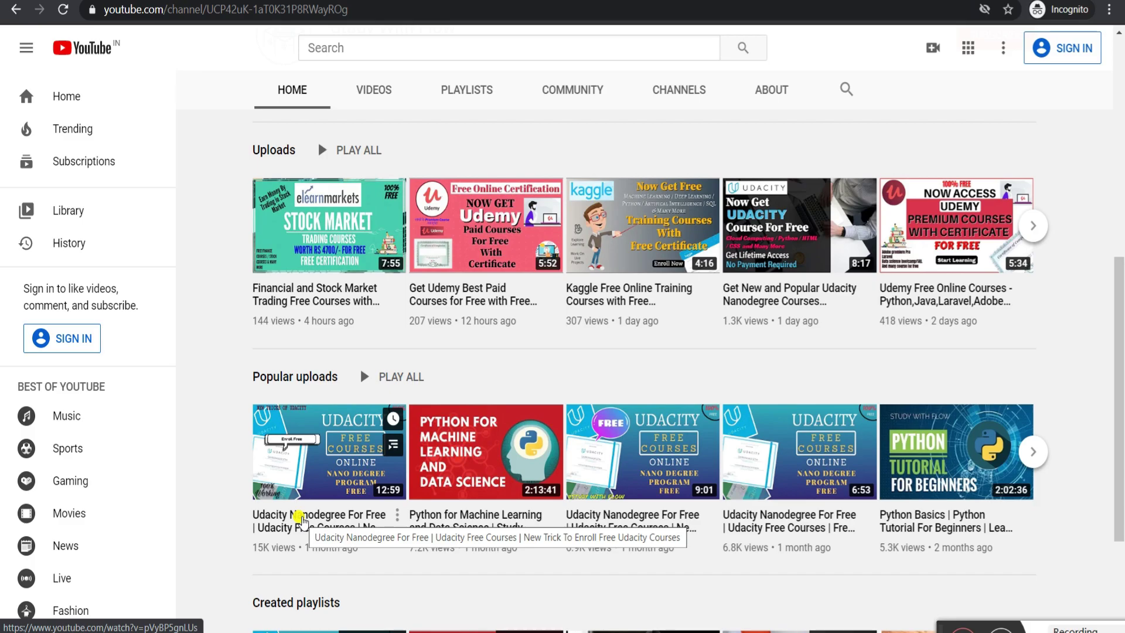
{"action": "mouse_move", "coordinate": [740, 630]}
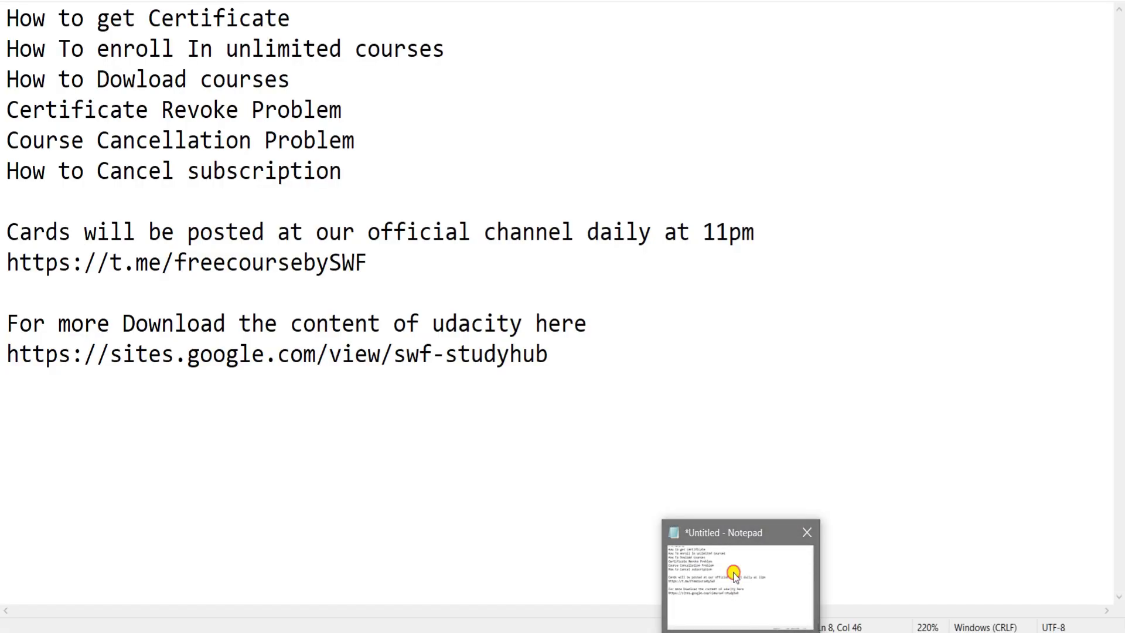
- Bring up the Notepad agenda and correct 'Dowload' to 'Download' in the third topic
{"action": "left_click", "coordinate": [735, 576]}
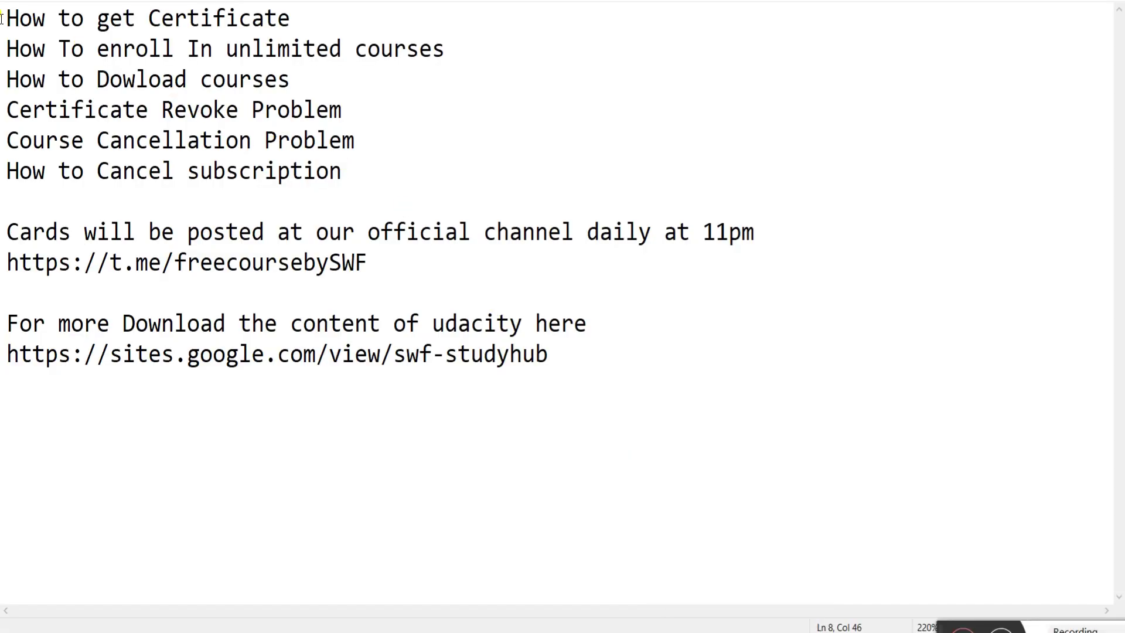
{"action": "left_click_drag", "start_coordinate": [2, 18], "coordinate": [332, 6]}
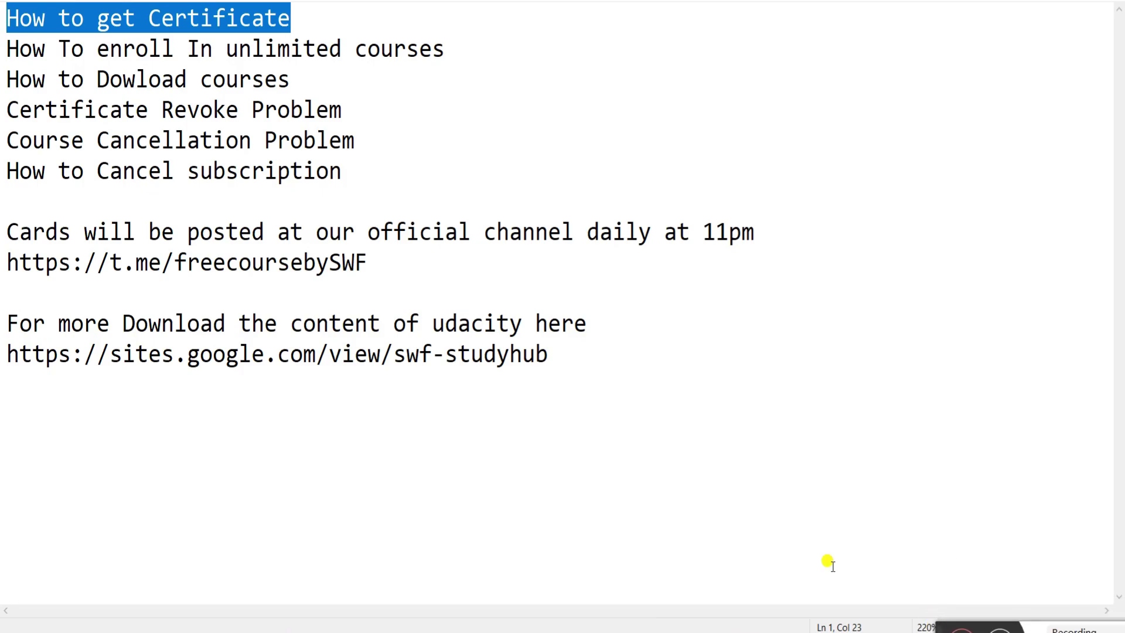
{"action": "left_click_drag", "start_coordinate": [530, 54], "coordinate": [5, 46]}
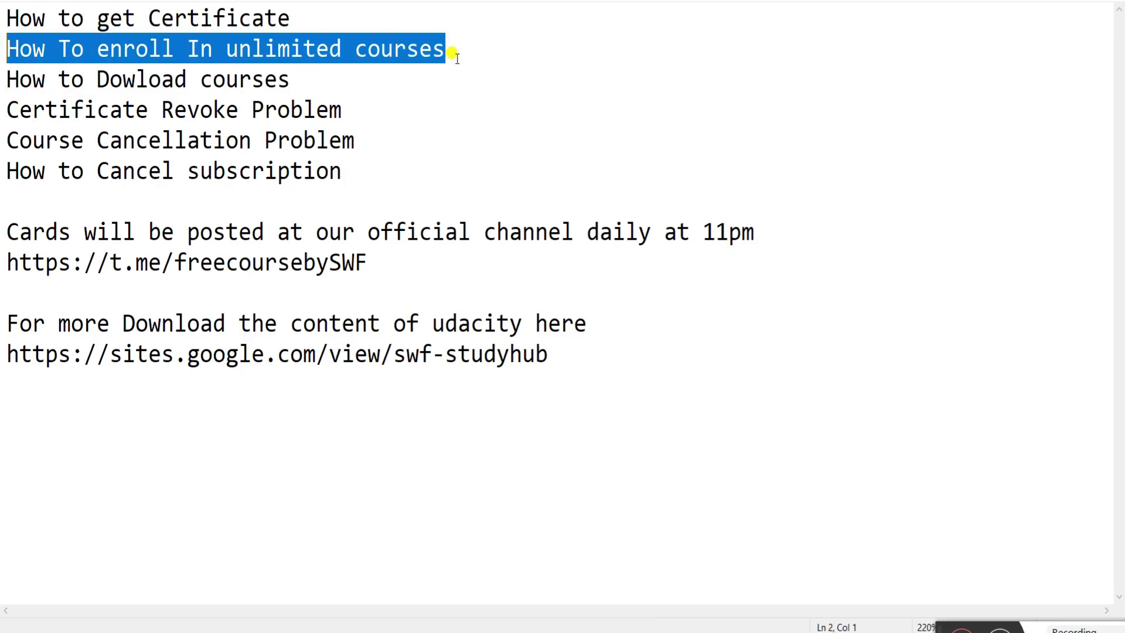
{"action": "left_click_drag", "start_coordinate": [308, 79], "coordinate": [123, 73]}
{"action": "left_click", "coordinate": [137, 78]}
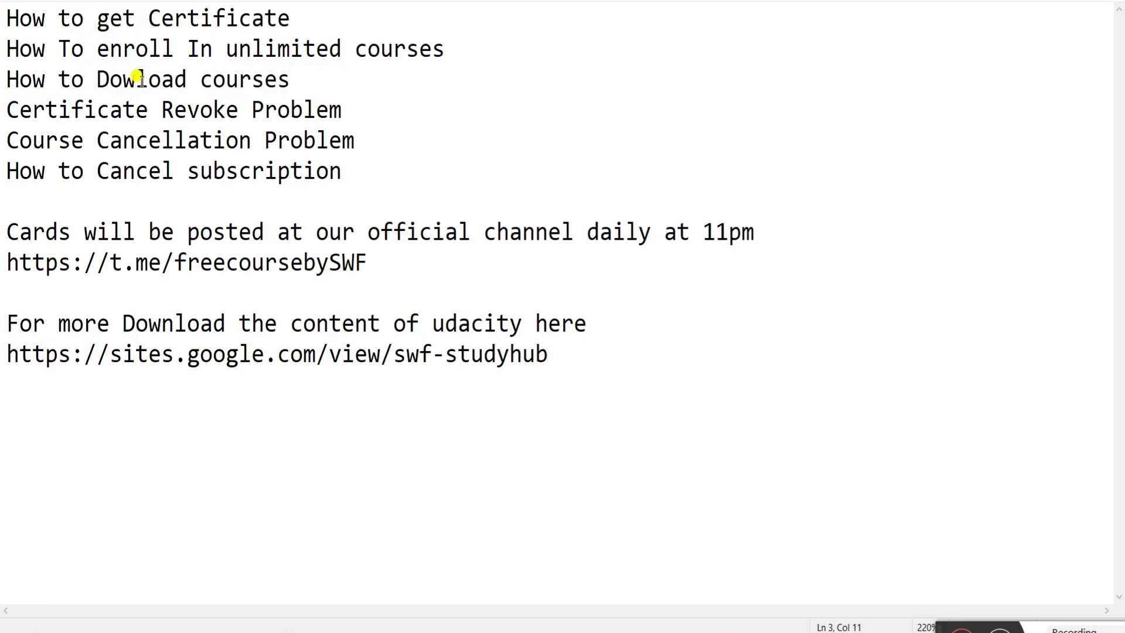
{"action": "type", "text": "n"}
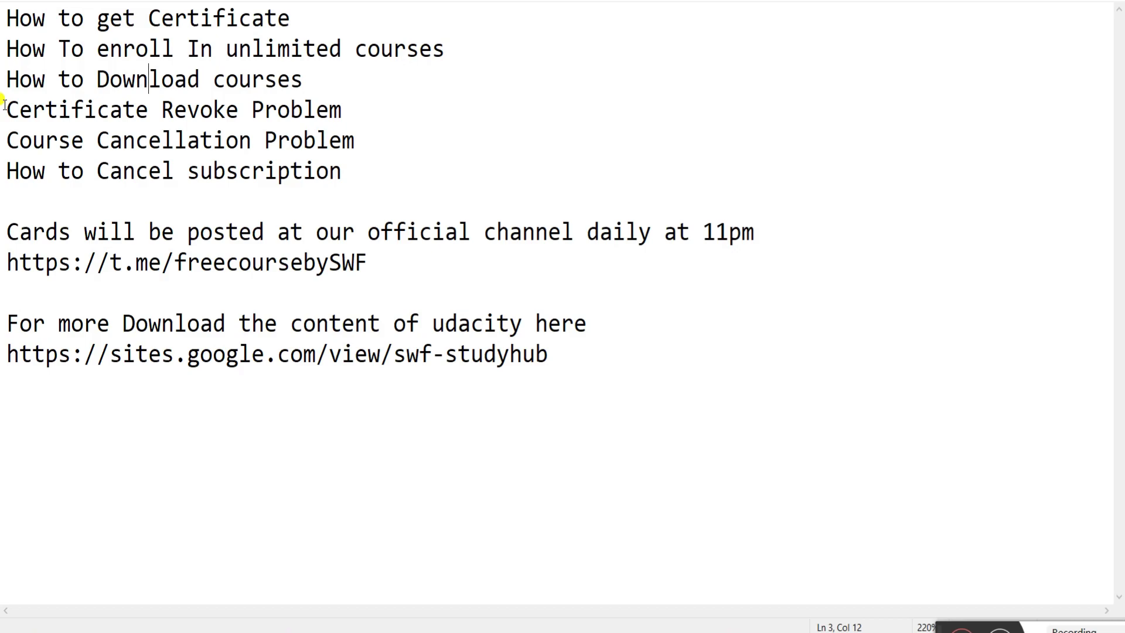
- Review the remaining topics through How to Cancel subscription and start a new line below
{"action": "left_click_drag", "start_coordinate": [4, 105], "coordinate": [353, 109]}
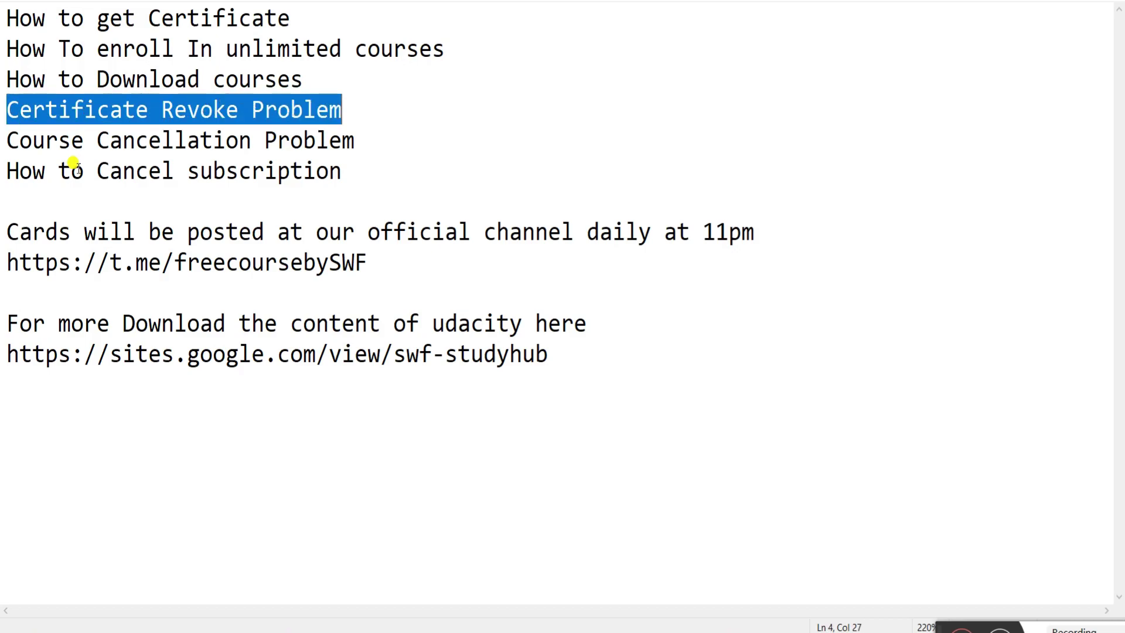
{"action": "left_click_drag", "start_coordinate": [5, 141], "coordinate": [186, 149]}
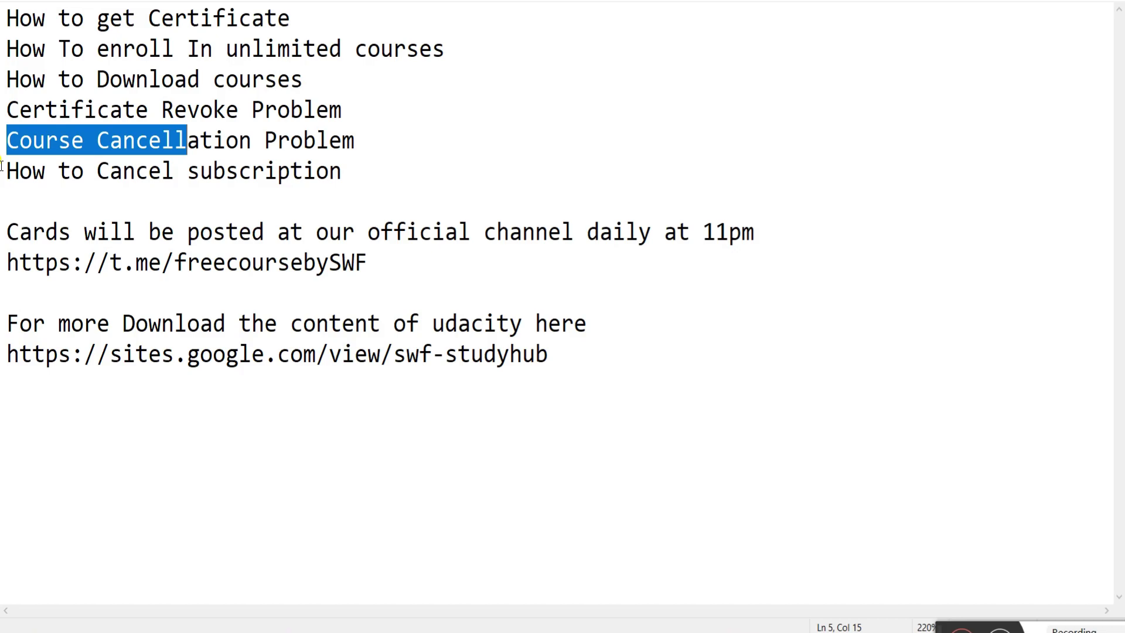
{"action": "left_click_drag", "start_coordinate": [2, 171], "coordinate": [477, 175]}
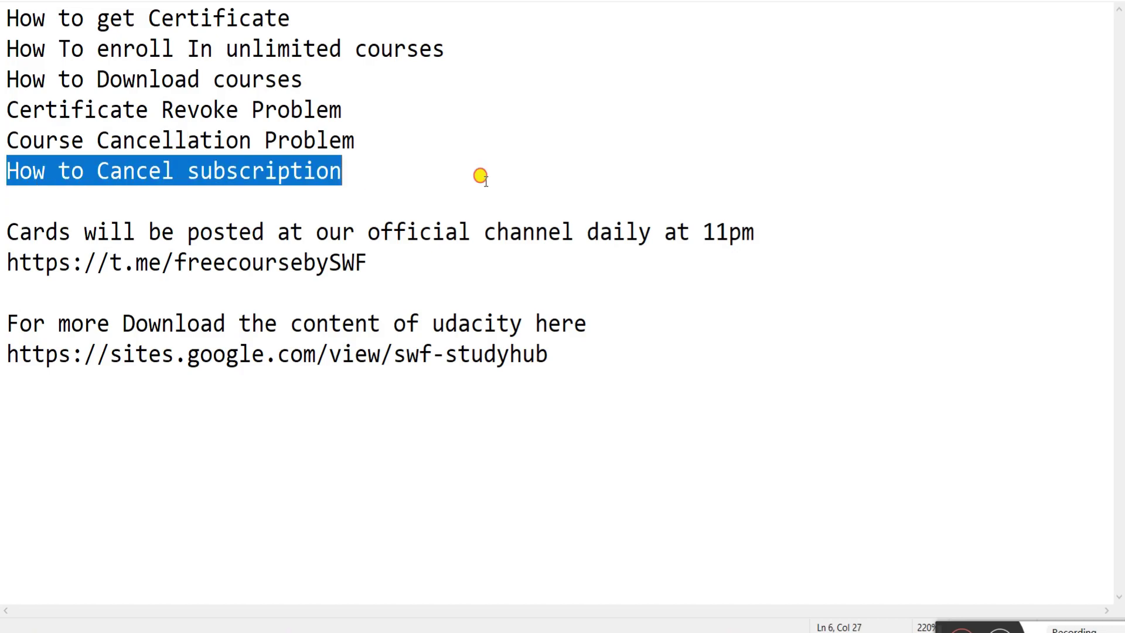
{"action": "left_click", "coordinate": [414, 171]}
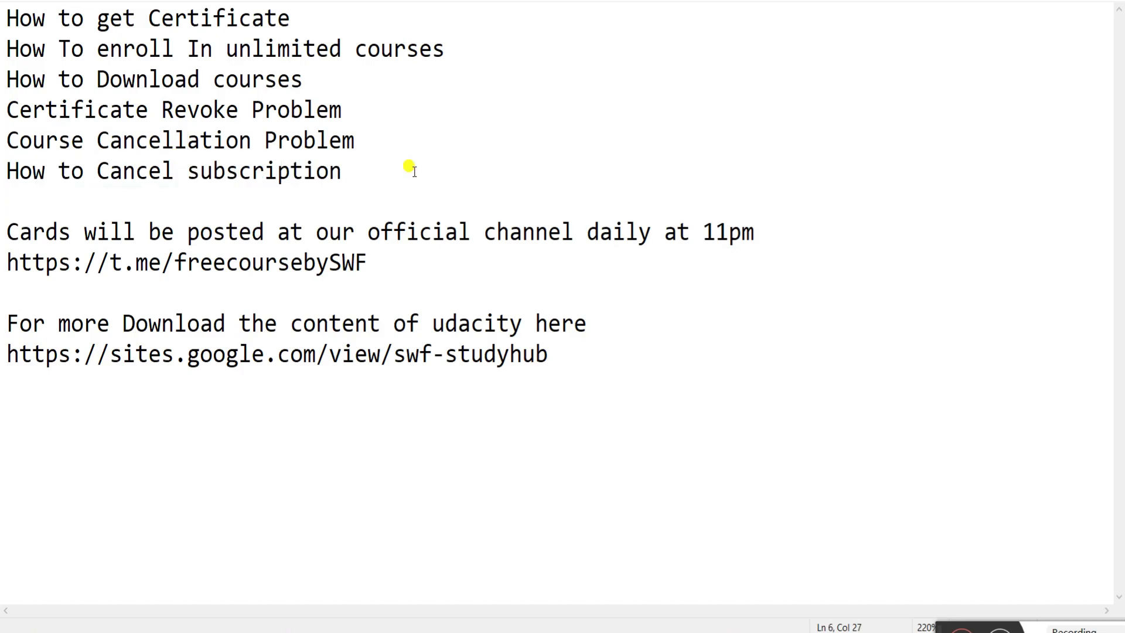
{"action": "key", "text": "Return"}
- Add 'how to get cards' as the seventh topic, then review the cards note and both links
{"action": "type", "text": "how"}
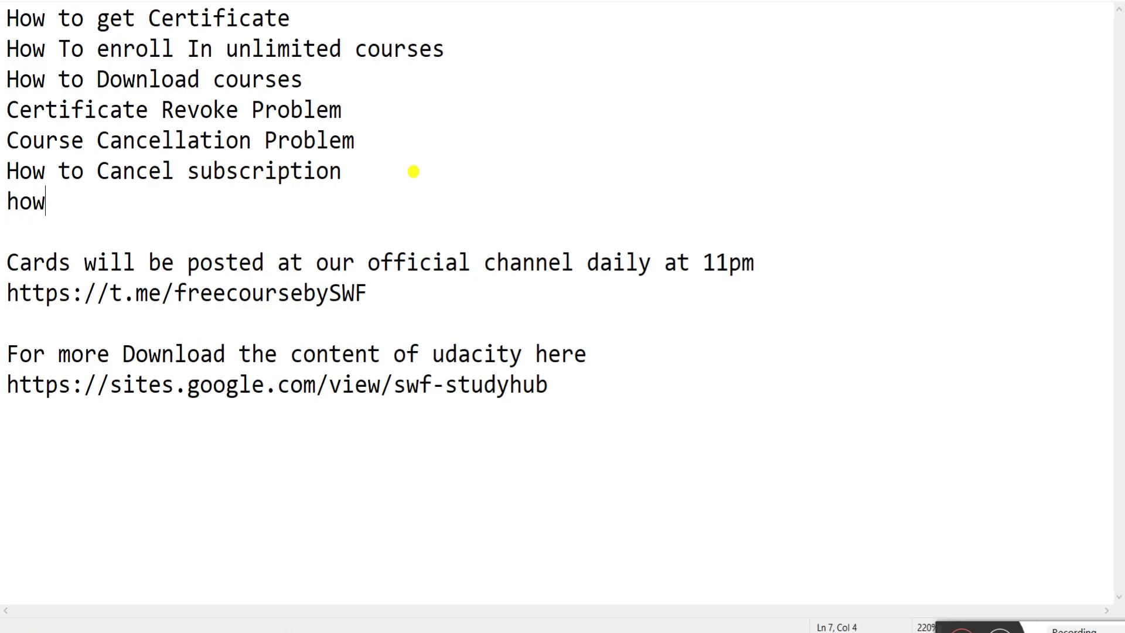
{"action": "type", "text": " to get cards"}
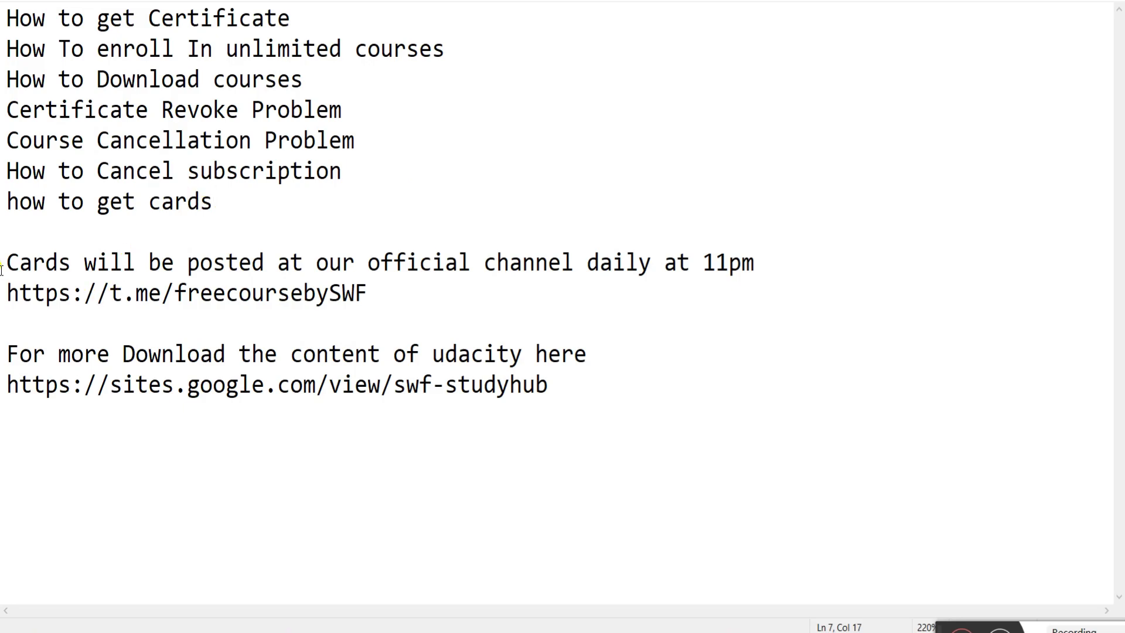
{"action": "left_click_drag", "start_coordinate": [14, 262], "coordinate": [473, 234]}
{"action": "left_click_drag", "start_coordinate": [4, 291], "coordinate": [374, 293]}
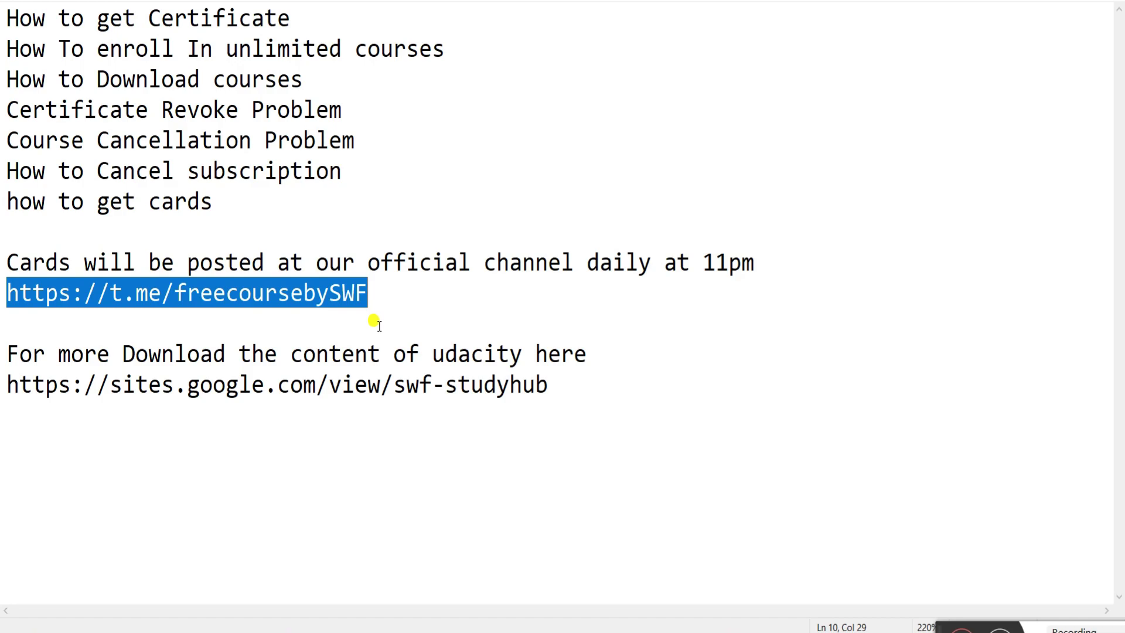
{"action": "left_click_drag", "start_coordinate": [2, 381], "coordinate": [571, 379]}
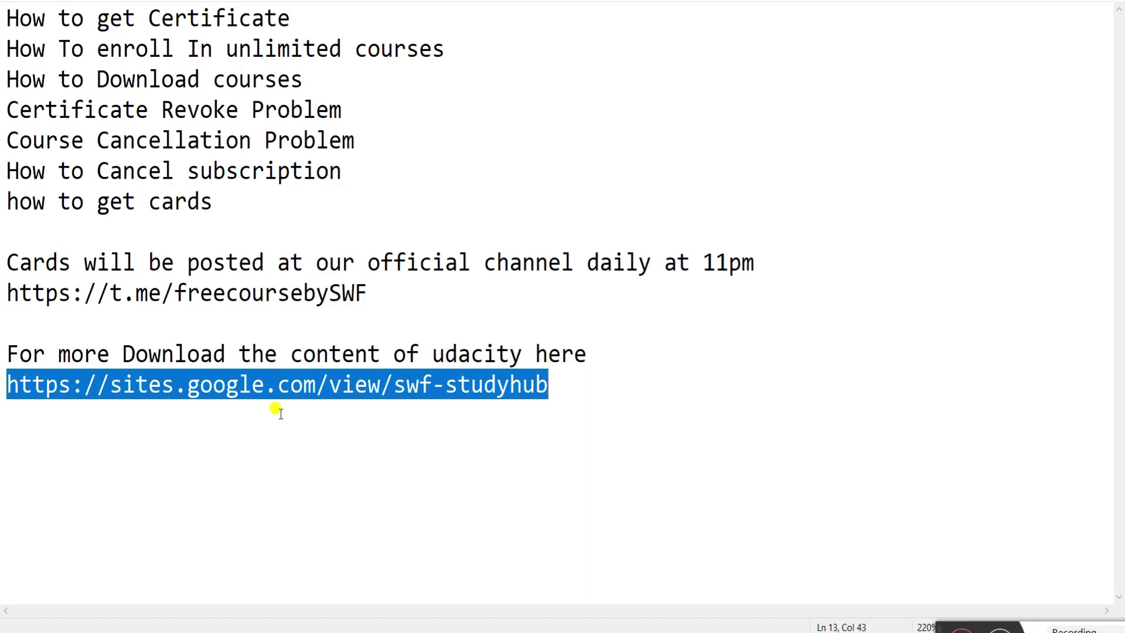
{"action": "mouse_move", "coordinate": [669, 629]}
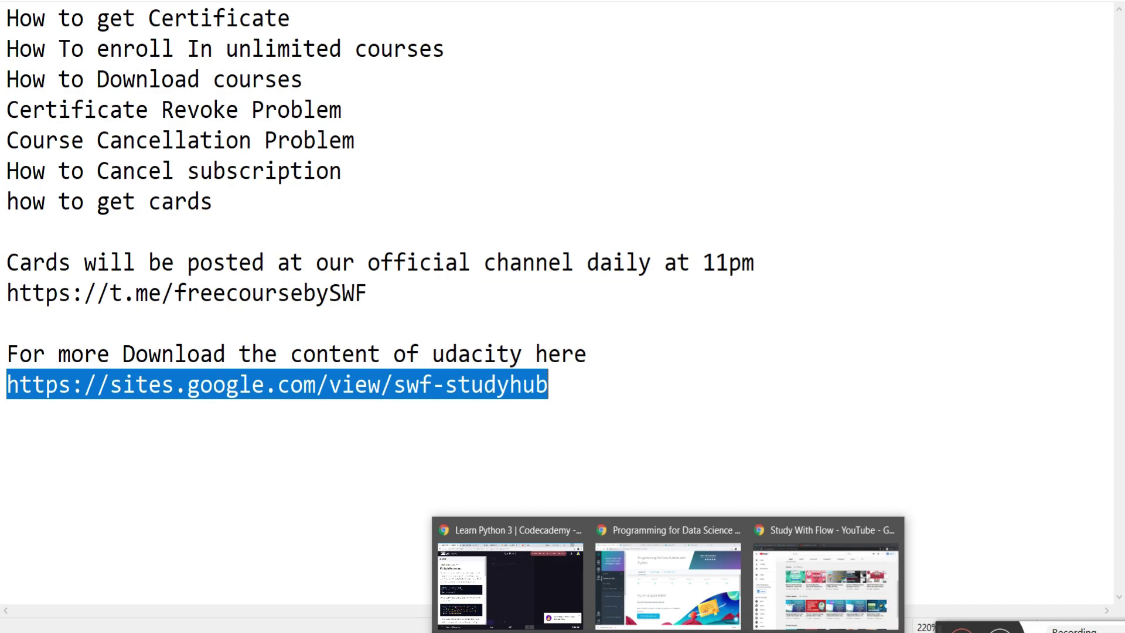
- Switch to the Udacity dashboard and scroll through the Programming for Data Science with Python page
{"action": "mouse_move", "coordinate": [808, 581]}
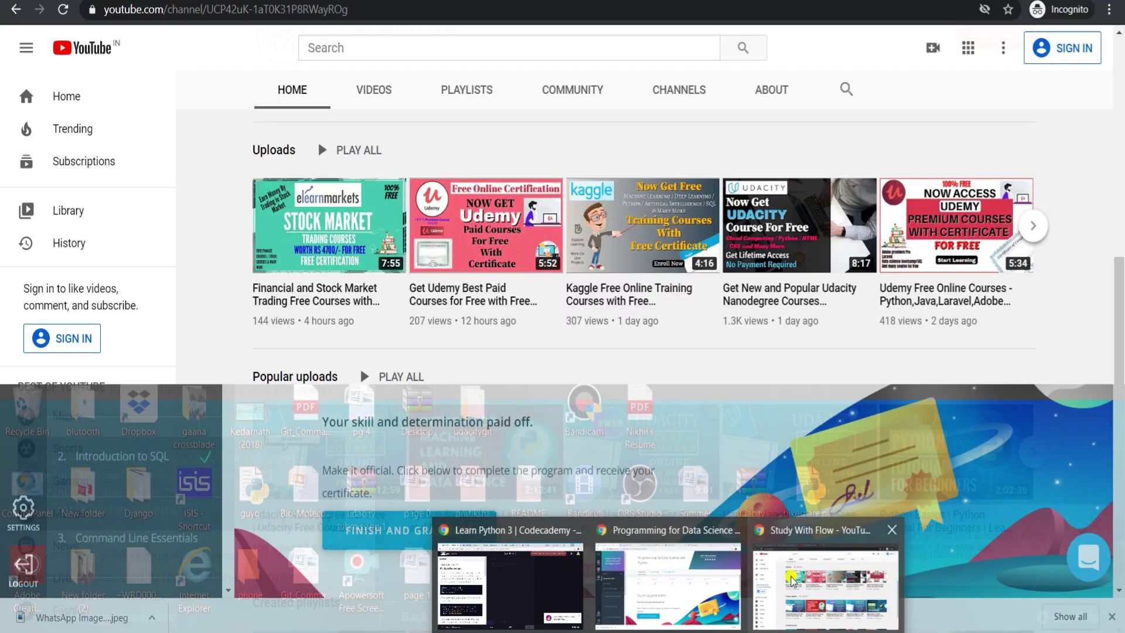
{"action": "mouse_move", "coordinate": [680, 580]}
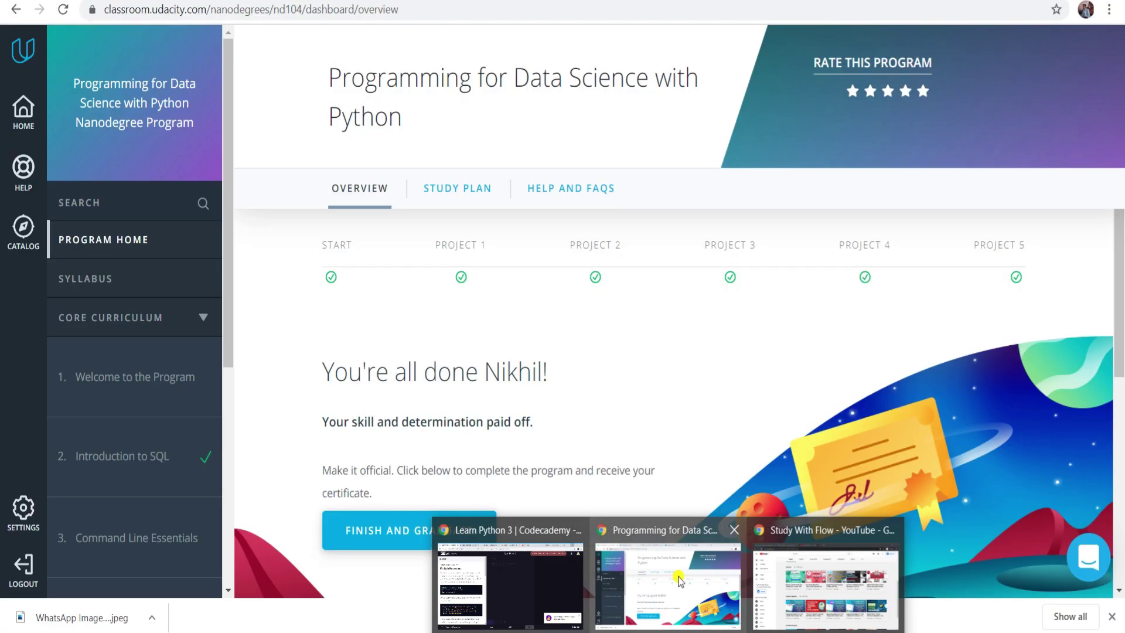
{"action": "left_click", "coordinate": [680, 580]}
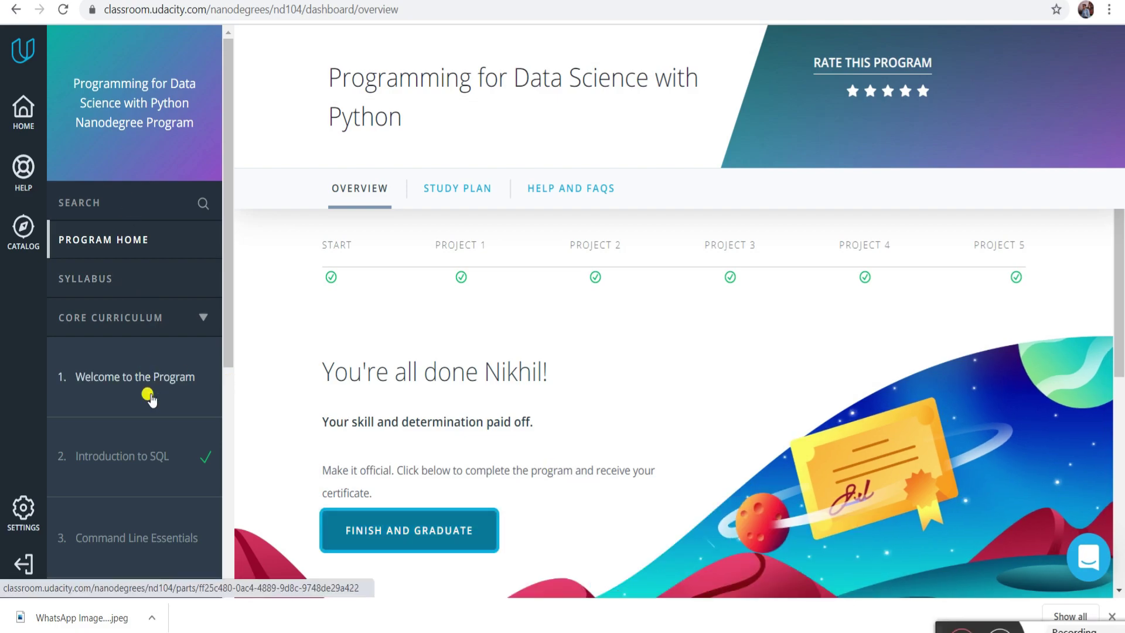
{"action": "scroll", "coordinate": [142, 401], "scroll_direction": "down", "scroll_amount": 4}
{"action": "scroll", "coordinate": [142, 402], "scroll_direction": "down", "scroll_amount": 2}
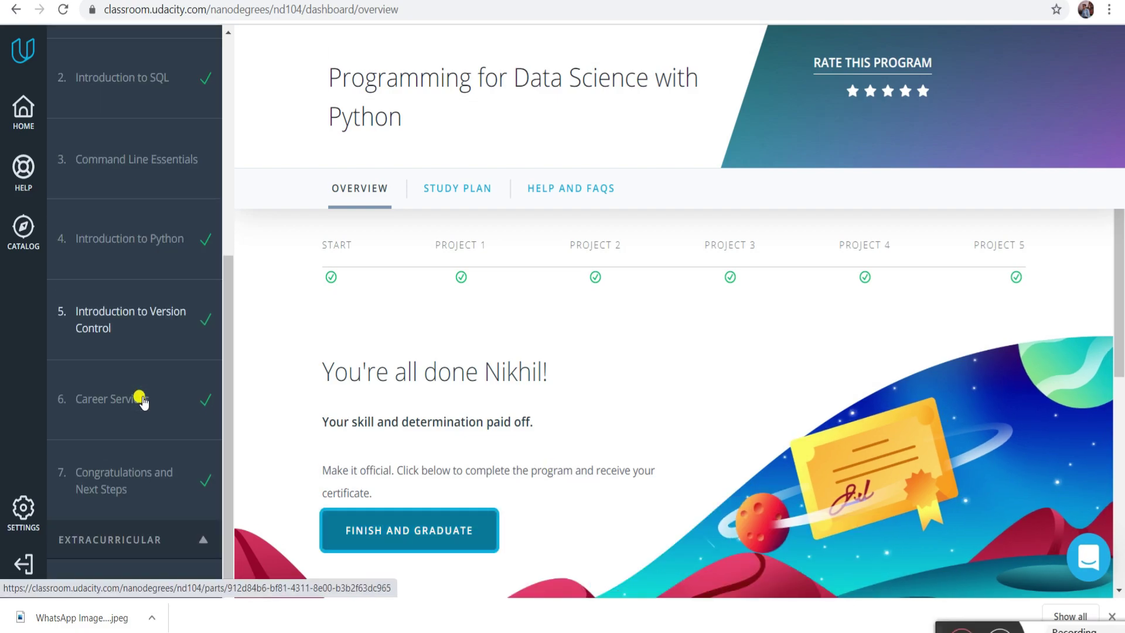
{"action": "scroll", "coordinate": [138, 402], "scroll_direction": "up", "scroll_amount": 6}
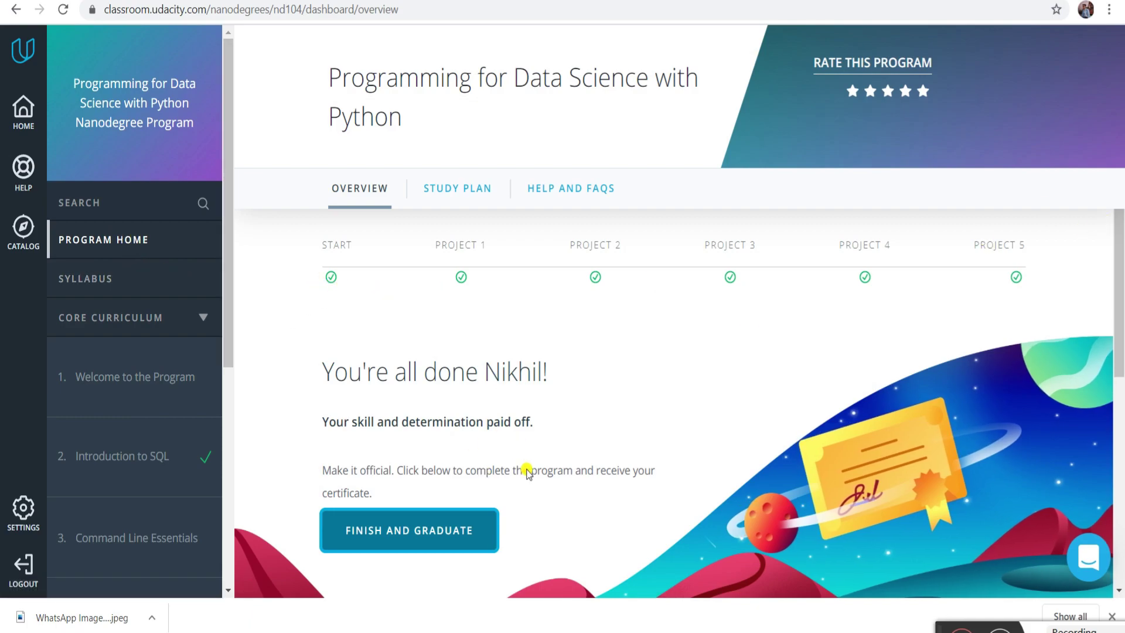
{"action": "scroll", "coordinate": [526, 468], "scroll_direction": "down", "scroll_amount": 3}
{"action": "scroll", "coordinate": [527, 470], "scroll_direction": "down", "scroll_amount": 2}
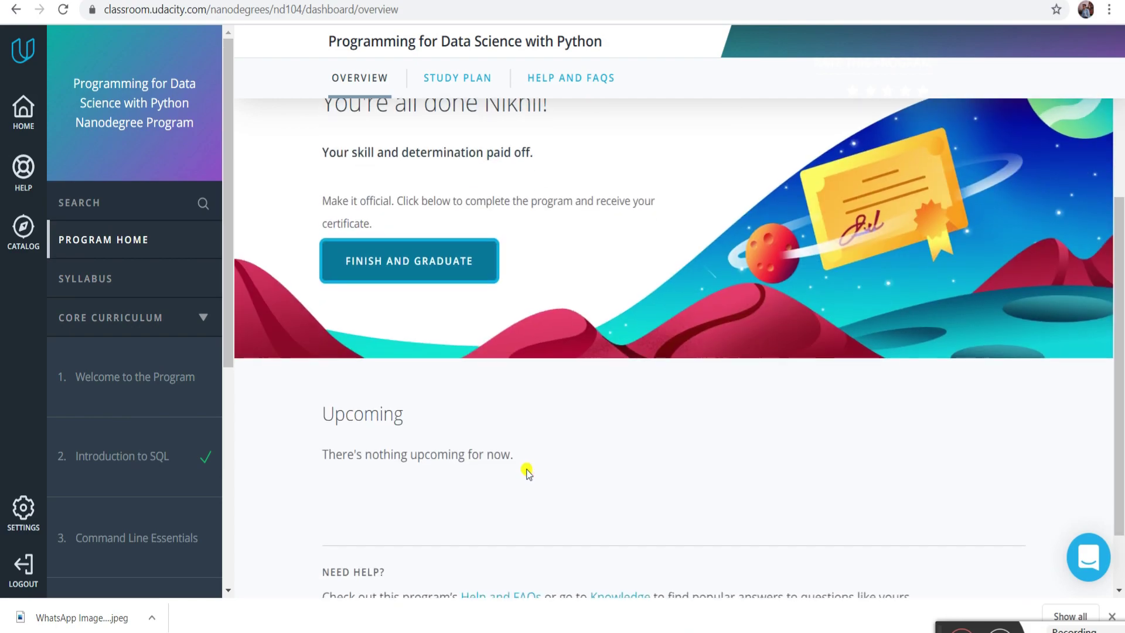
{"action": "scroll", "coordinate": [510, 410], "scroll_direction": "down", "scroll_amount": 2}
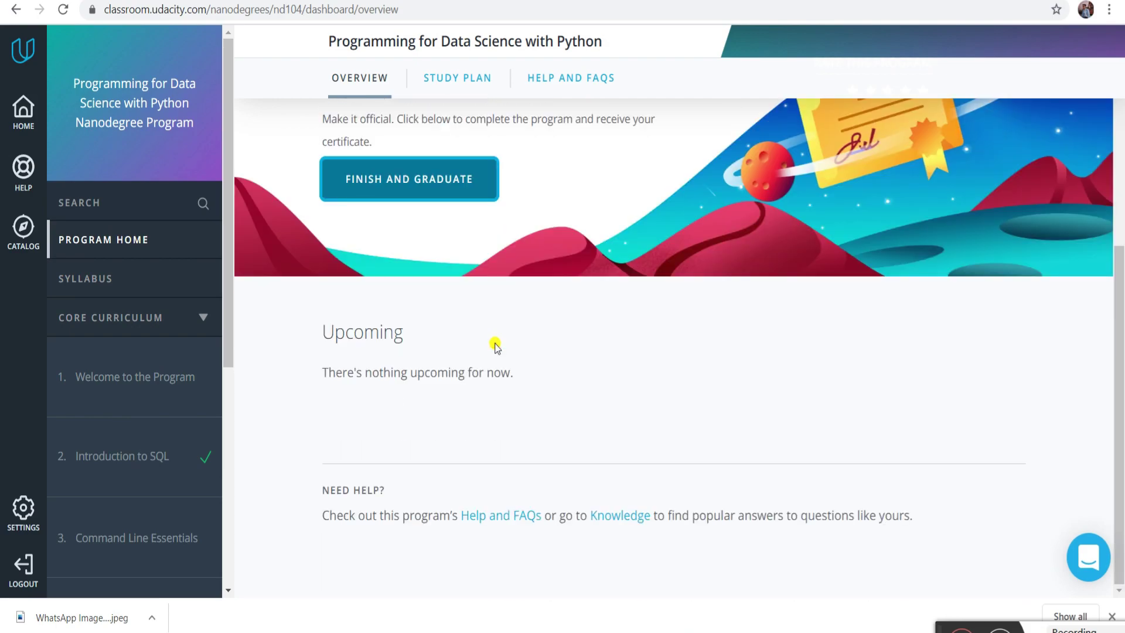
{"action": "scroll", "coordinate": [497, 346], "scroll_direction": "up", "scroll_amount": 6}
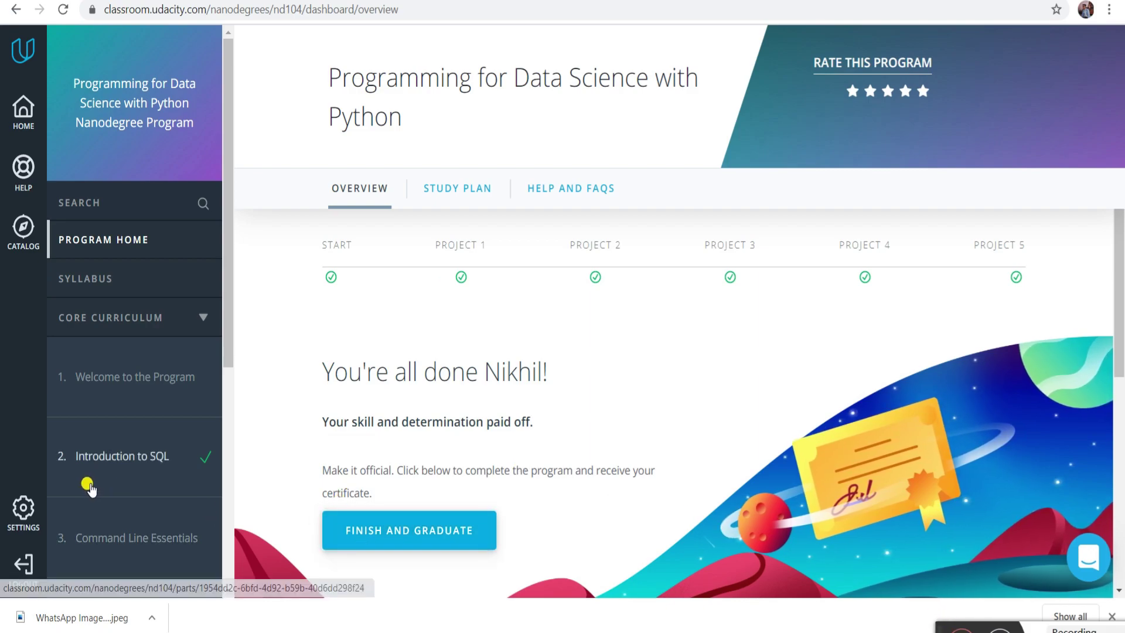
- Scroll the sidebar down and choose FINISH AND GRADUATE
{"action": "left_click_drag", "start_coordinate": [229, 311], "coordinate": [241, 110]}
{"action": "left_click_drag", "start_coordinate": [229, 351], "coordinate": [228, 592]}
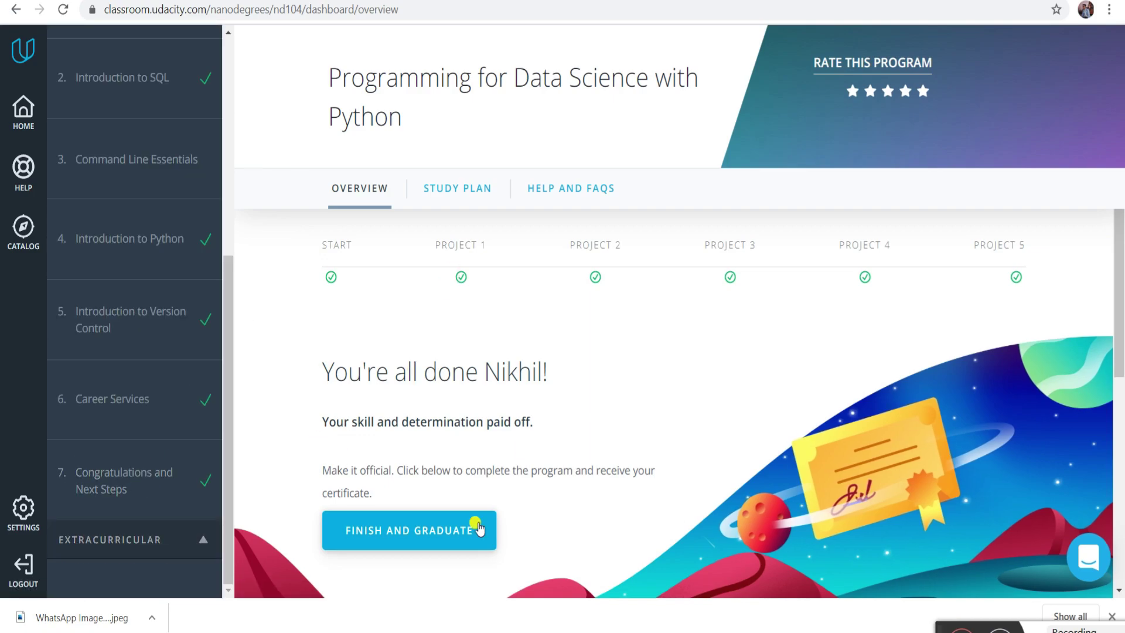
{"action": "left_click", "coordinate": [408, 531]}
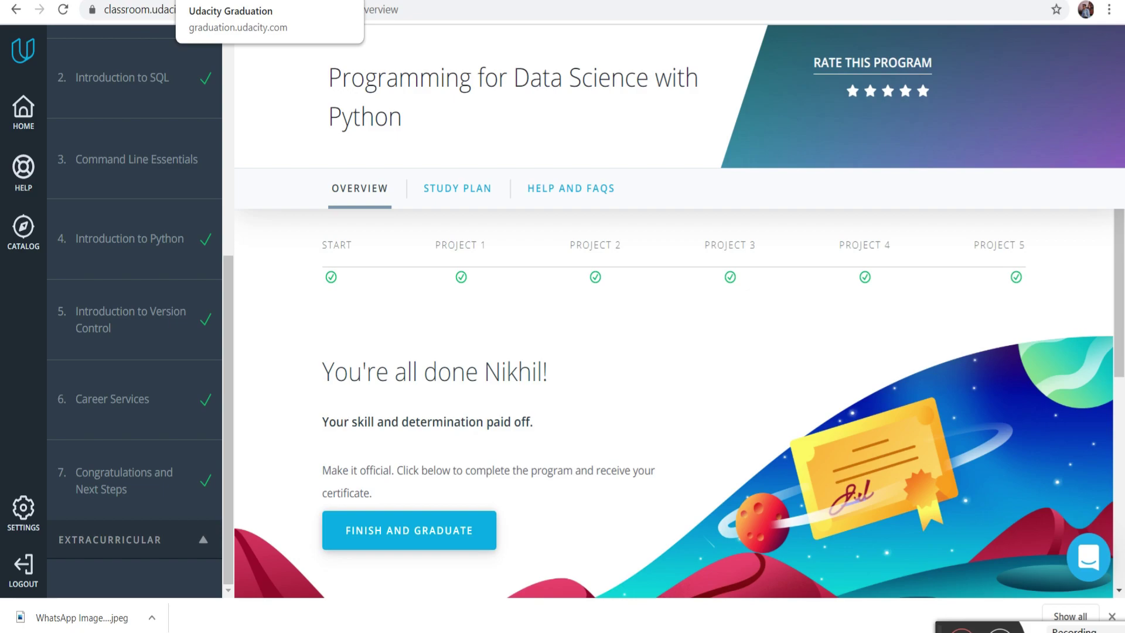
- Open the Graduation tab and look over the graduation checklist
{"action": "left_click", "coordinate": [223, 1]}
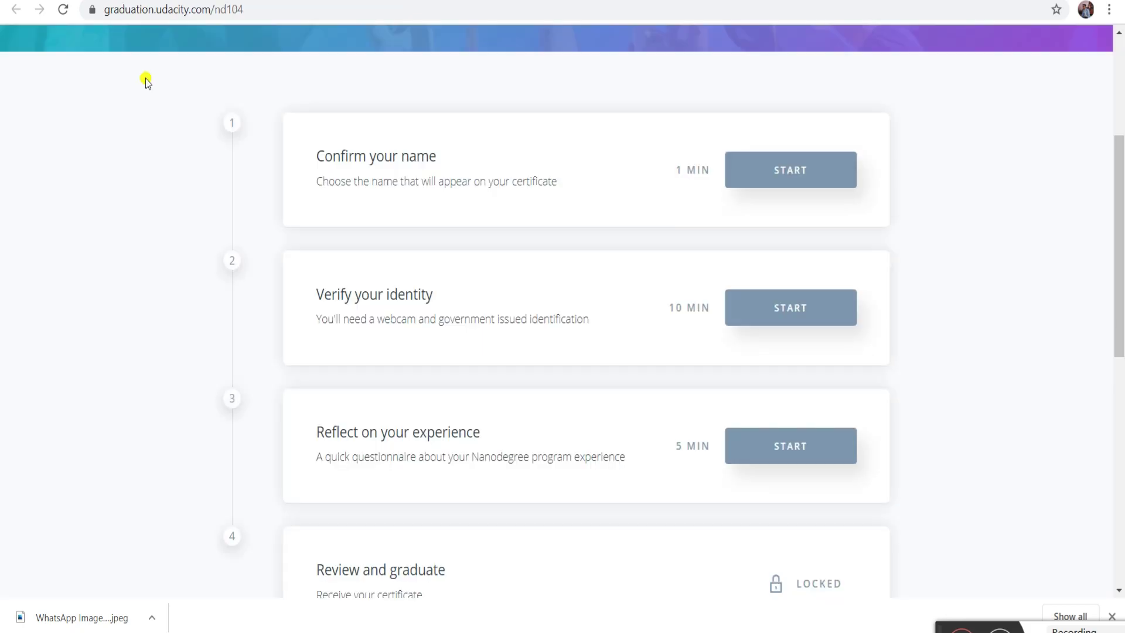
{"action": "right_click", "coordinate": [437, 223]}
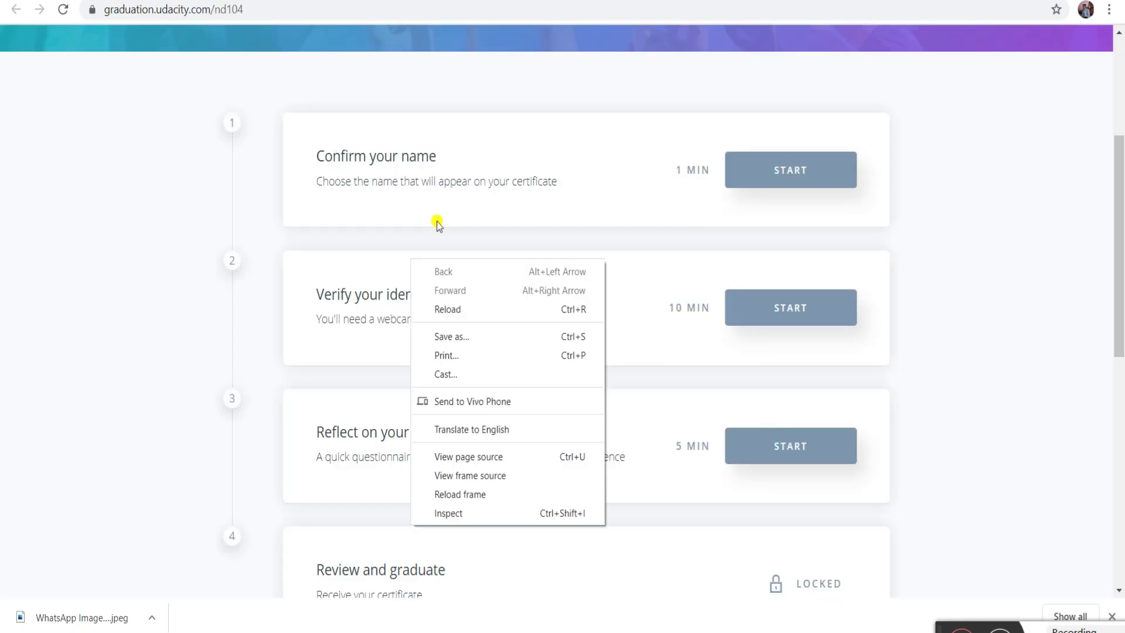
{"action": "left_click", "coordinate": [886, 472]}
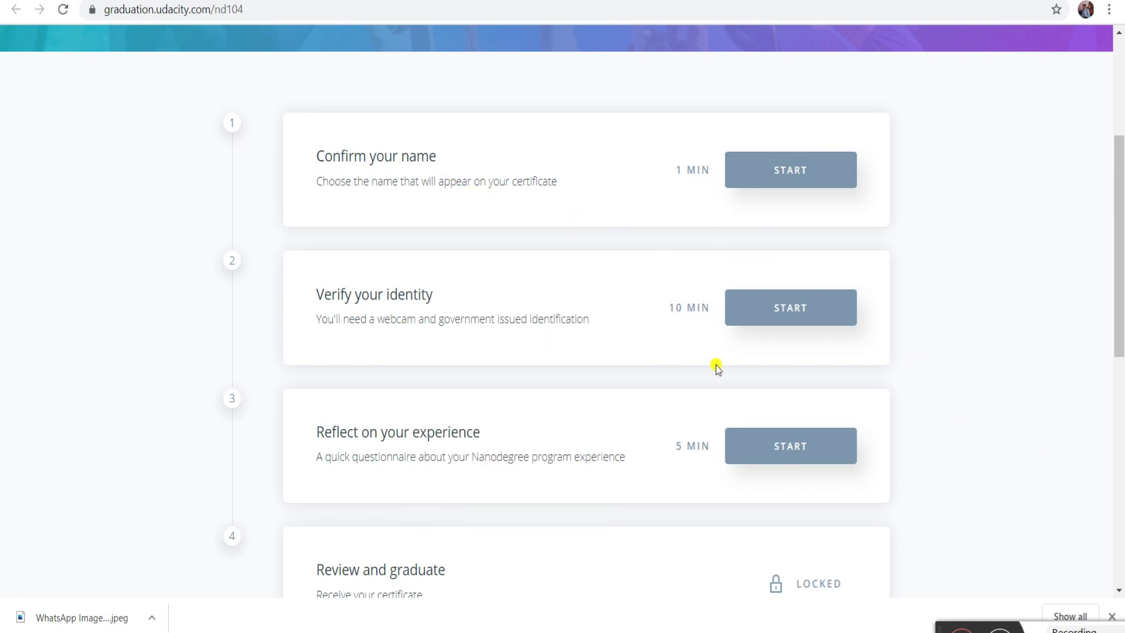
{"action": "scroll", "coordinate": [619, 500], "scroll_direction": "down", "scroll_amount": 1}
{"action": "scroll", "coordinate": [619, 500], "scroll_direction": "down", "scroll_amount": 4}
{"action": "scroll", "coordinate": [619, 500], "scroll_direction": "up", "scroll_amount": 5}
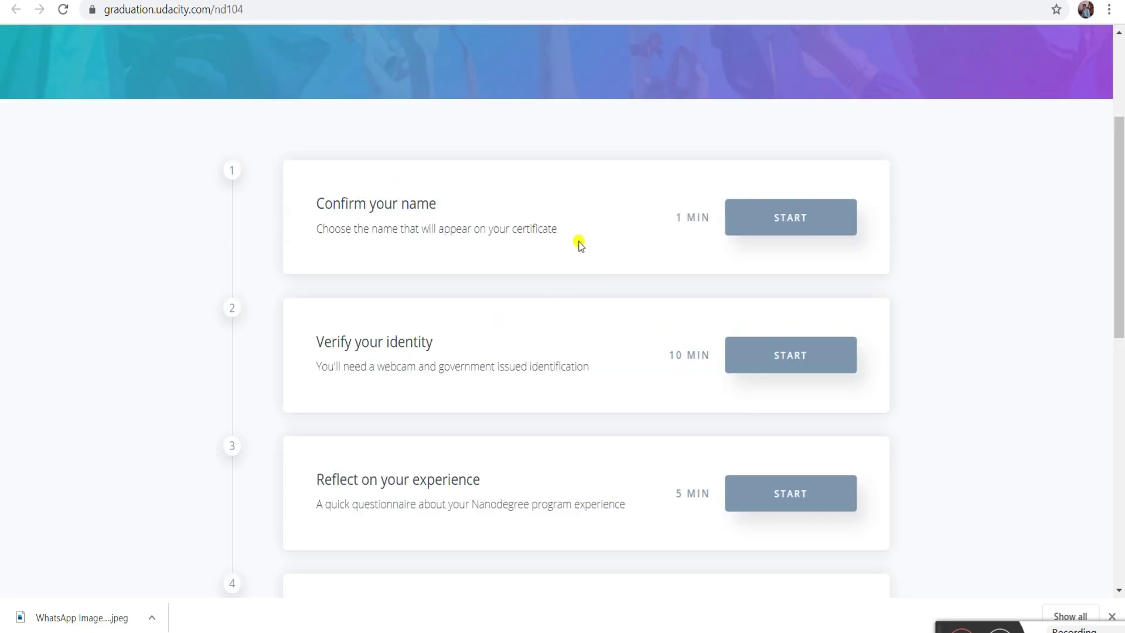
{"action": "scroll", "coordinate": [577, 246], "scroll_direction": "up", "scroll_amount": 3}
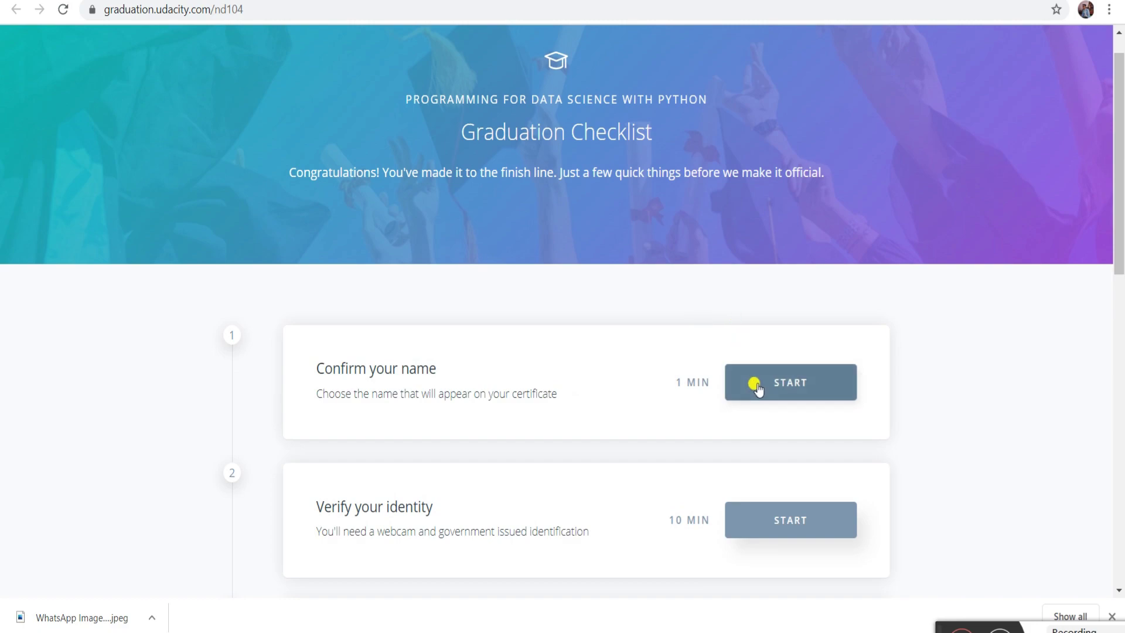
- Correct the certificate's last name, acknowledge it is final, and confirm the name
{"action": "left_click", "coordinate": [756, 385]}
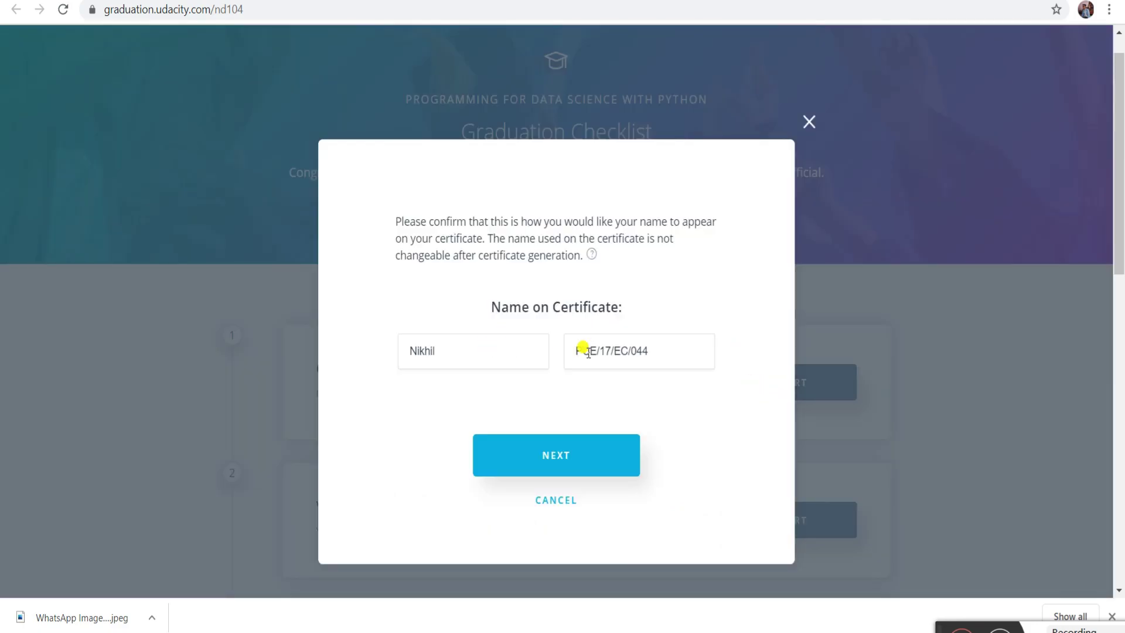
{"action": "left_click", "coordinate": [655, 355]}
{"action": "key", "text": "BackSpace"}
{"action": "key", "text": "BackSpace"}
{"action": "key", "text": "BackSpace"}
{"action": "key", "text": "BackSpace"}
{"action": "key", "text": "BackSpace"}
{"action": "key", "text": "BackSpace"}
{"action": "key", "text": "BackSpace"}
{"action": "key", "text": "BackSpace"}
{"action": "key", "text": "BackSpace"}
{"action": "key", "text": "BackSpace"}
{"action": "key", "text": "BackSpace"}
{"action": "key", "text": "BackSpace"}
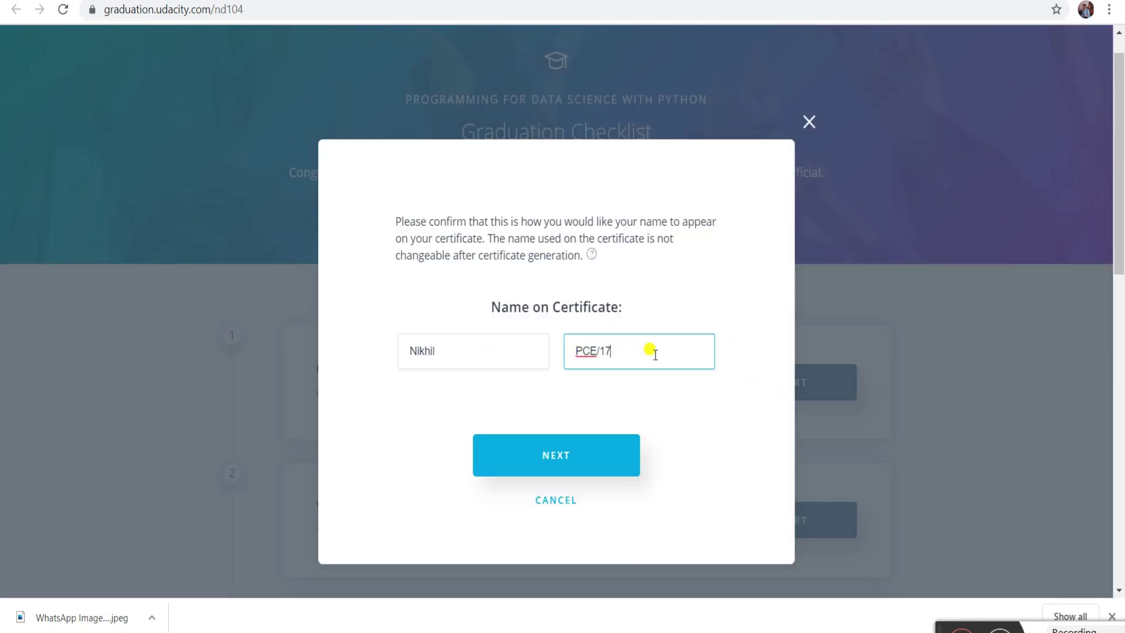
{"action": "type", "text": "Agarwal"}
{"action": "left_click", "coordinate": [565, 466]}
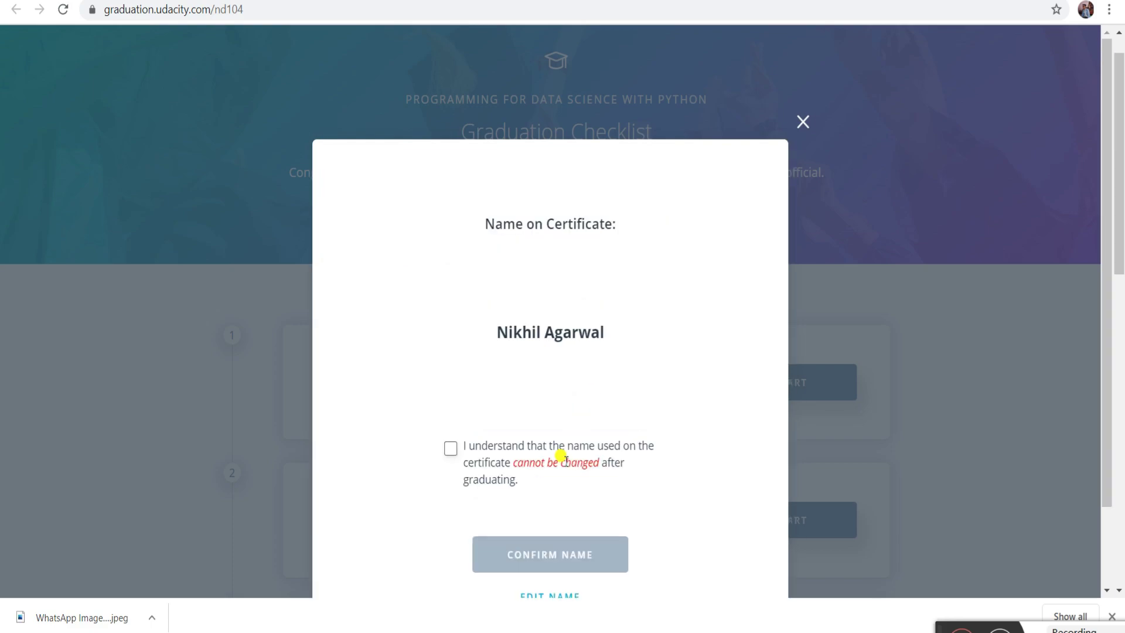
{"action": "left_click", "coordinate": [451, 450]}
{"action": "left_click", "coordinate": [520, 537]}
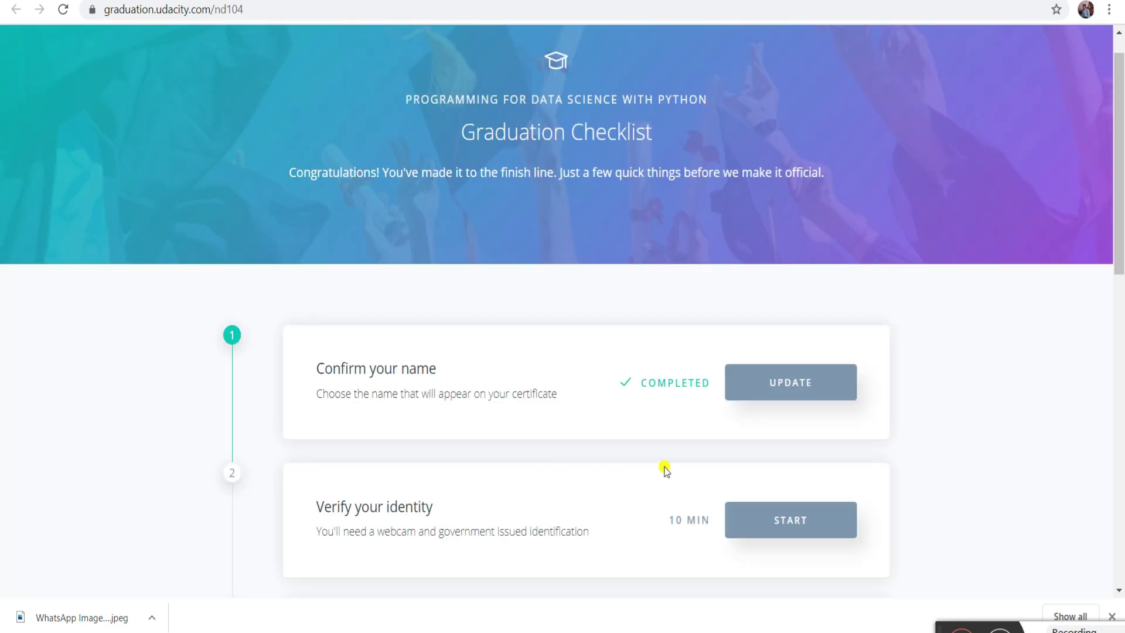
- Scroll down to the Verify your identity card and start it
{"action": "scroll", "coordinate": [666, 467], "scroll_direction": "down", "scroll_amount": 3}
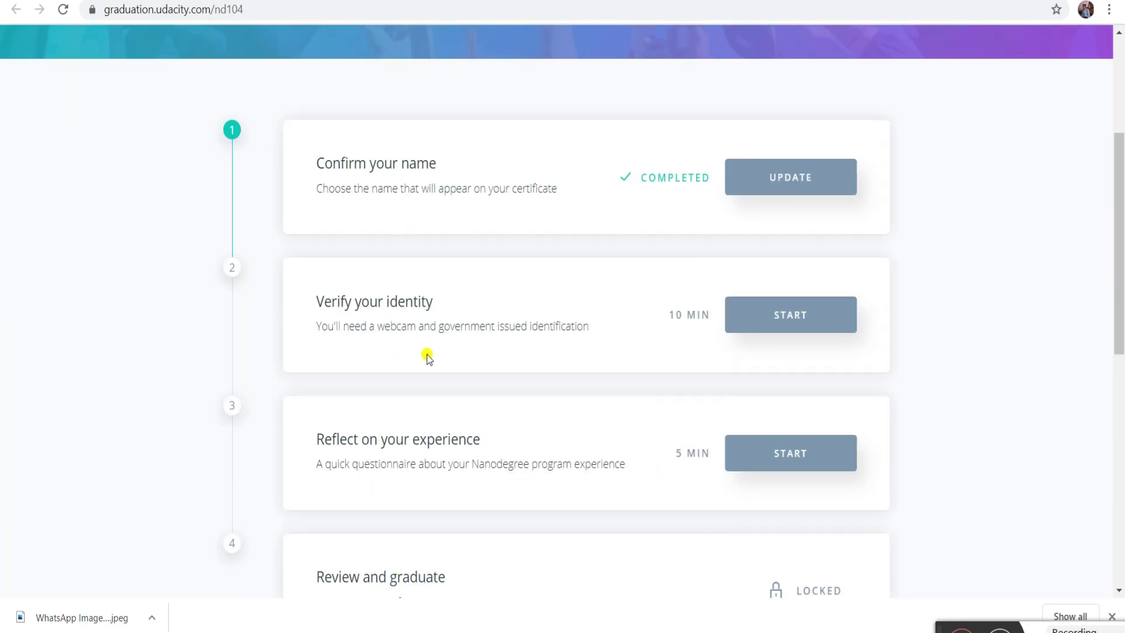
{"action": "left_click", "coordinate": [803, 311]}
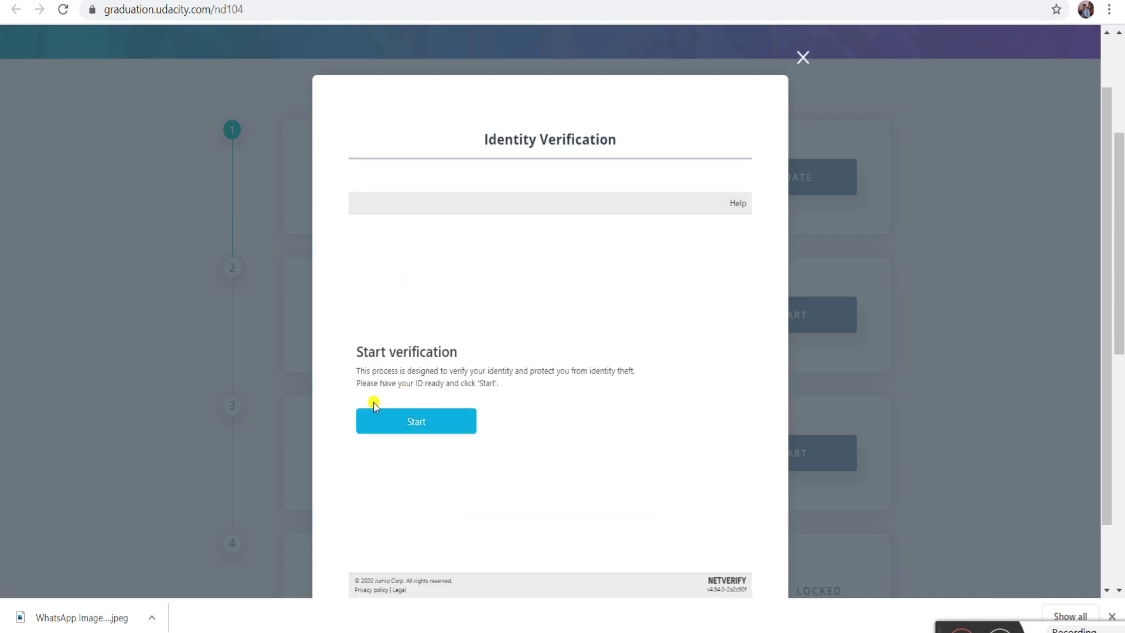
- Start Netverify, choose Identity card, and upload the card's front image from a file
{"action": "left_click", "coordinate": [414, 422]}
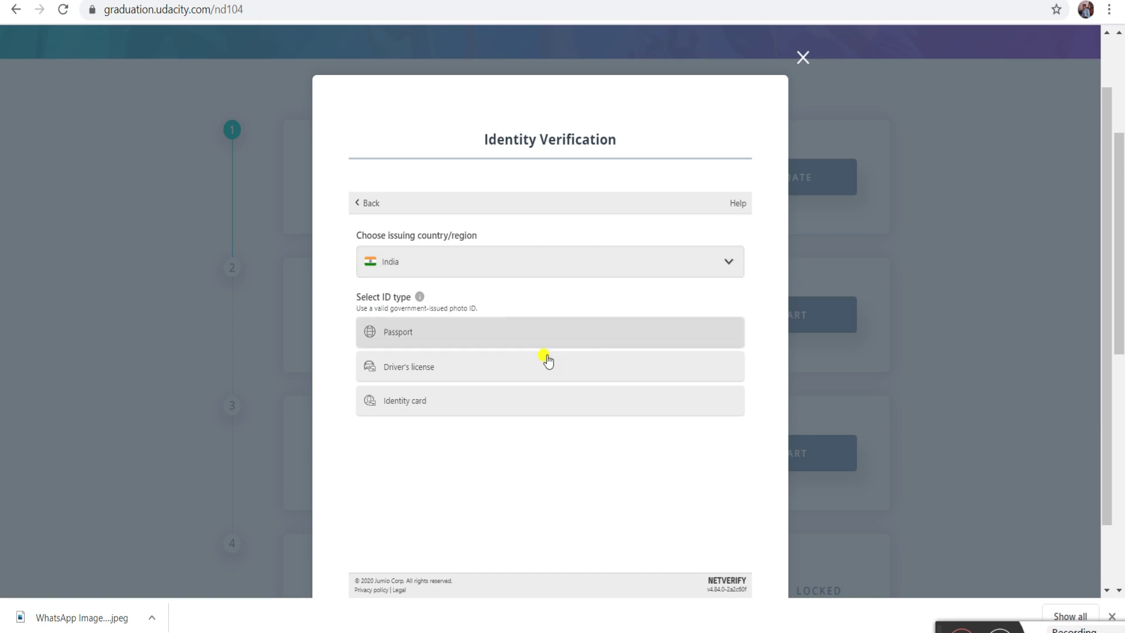
{"action": "left_click", "coordinate": [533, 410]}
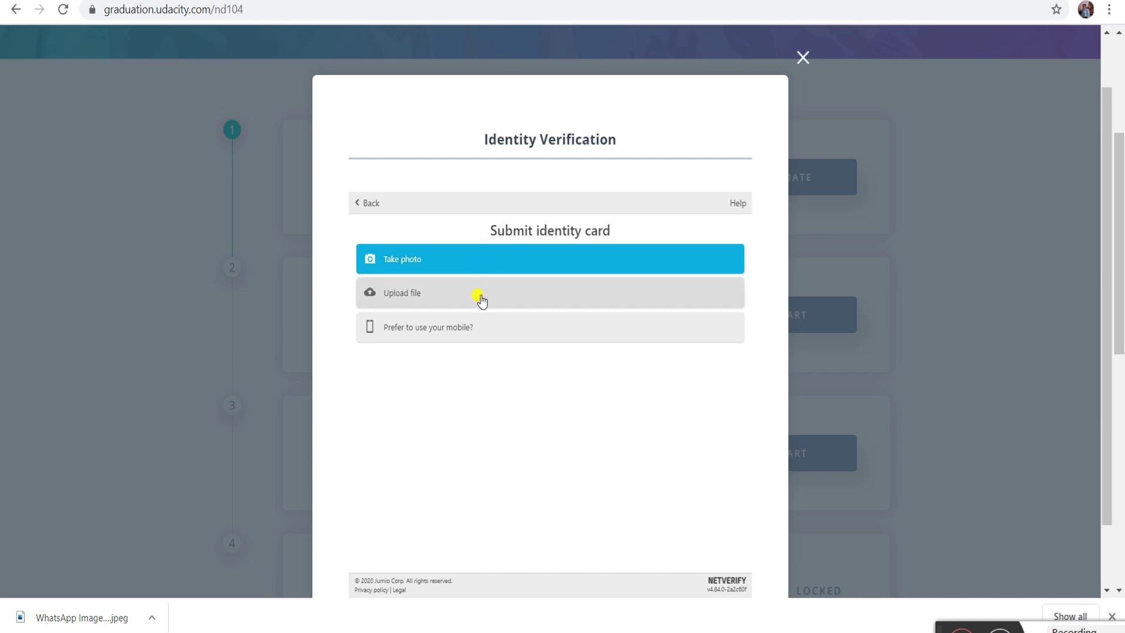
{"action": "left_click", "coordinate": [455, 299]}
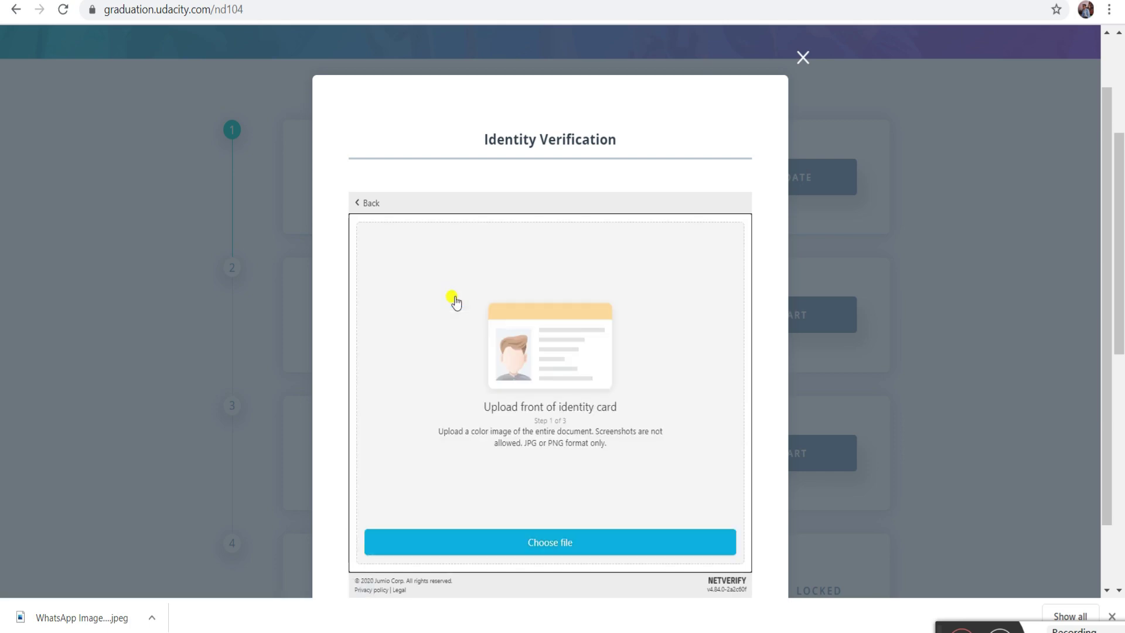
{"action": "left_click", "coordinate": [563, 547]}
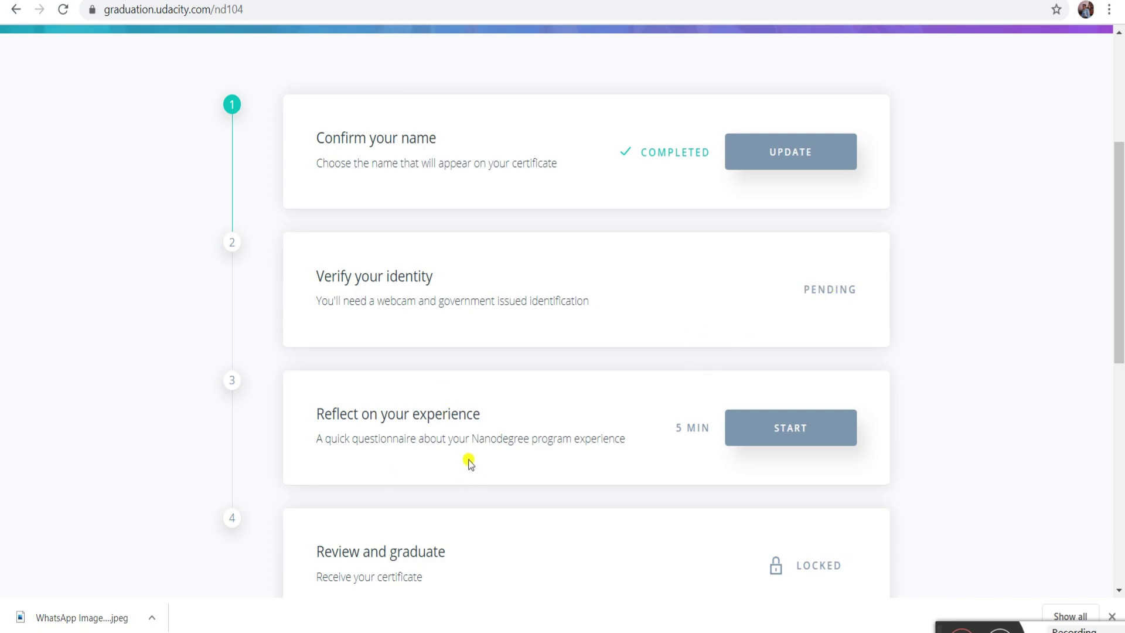
- Open the Reflect on your experience questionnaire and scroll through its questions
{"action": "left_click", "coordinate": [789, 425]}
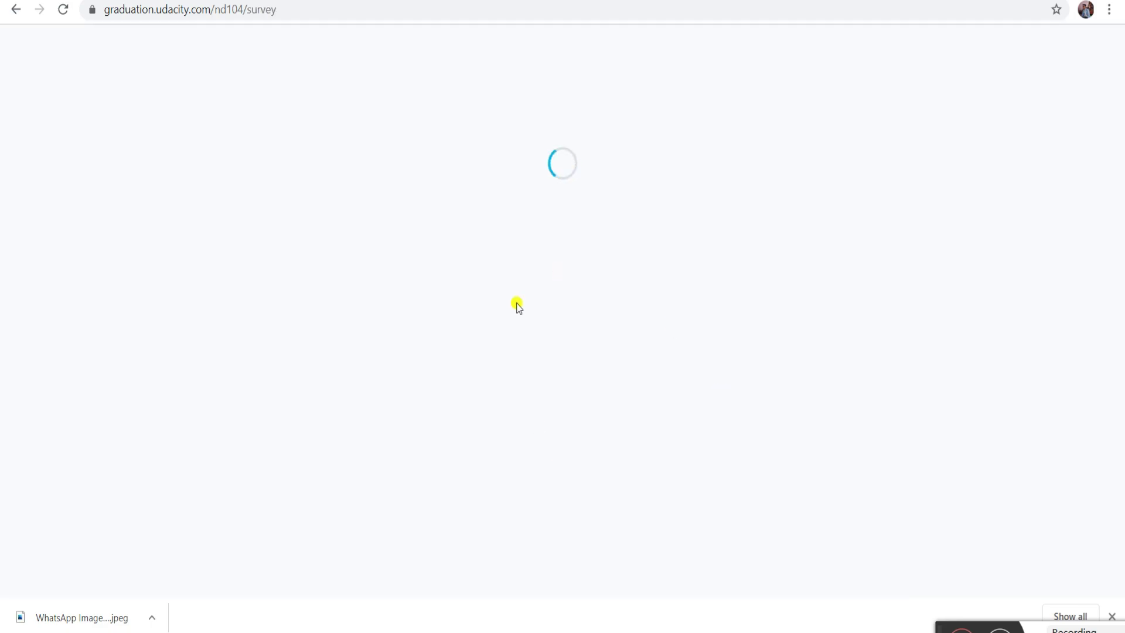
{"action": "scroll", "coordinate": [534, 494], "scroll_direction": "down", "scroll_amount": 5}
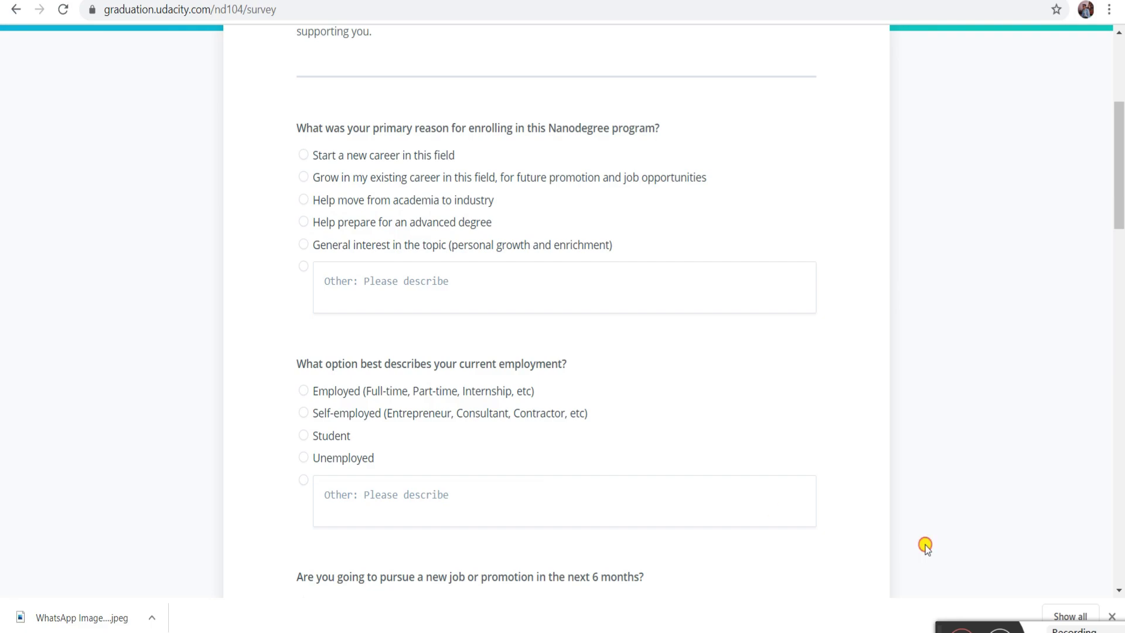
{"action": "left_click_drag", "start_coordinate": [923, 532], "coordinate": [948, 523]}
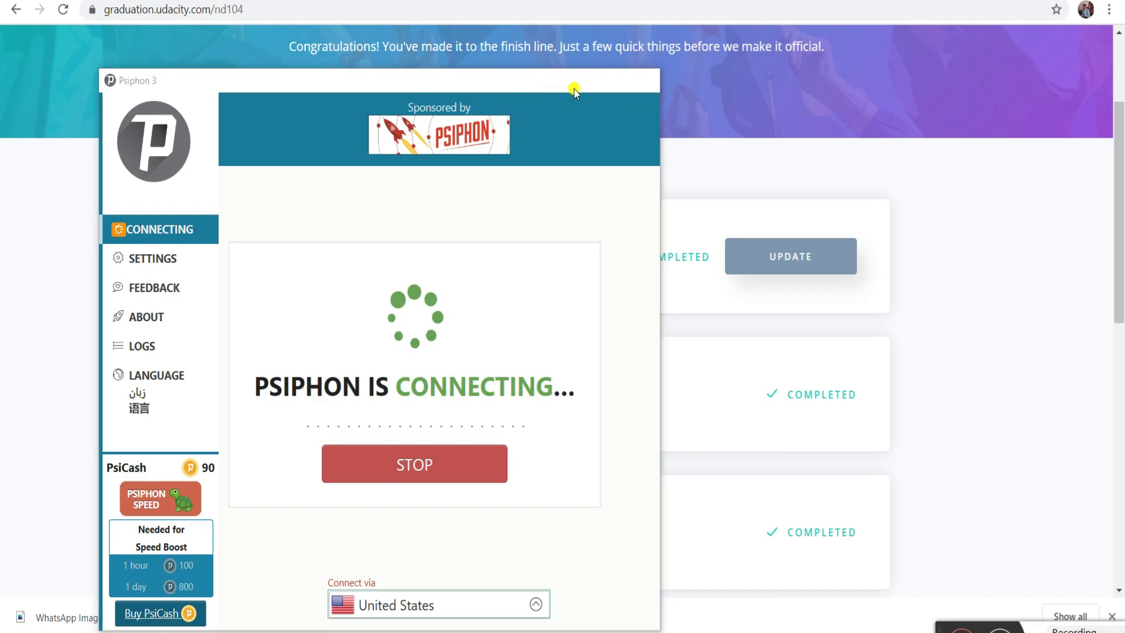
- Minimize Psiphon and close the ipfounder sponsor tab with Ctrl+W
{"action": "left_click", "coordinate": [574, 82]}
{"action": "scroll", "coordinate": [709, 539], "scroll_direction": "down", "scroll_amount": 3}
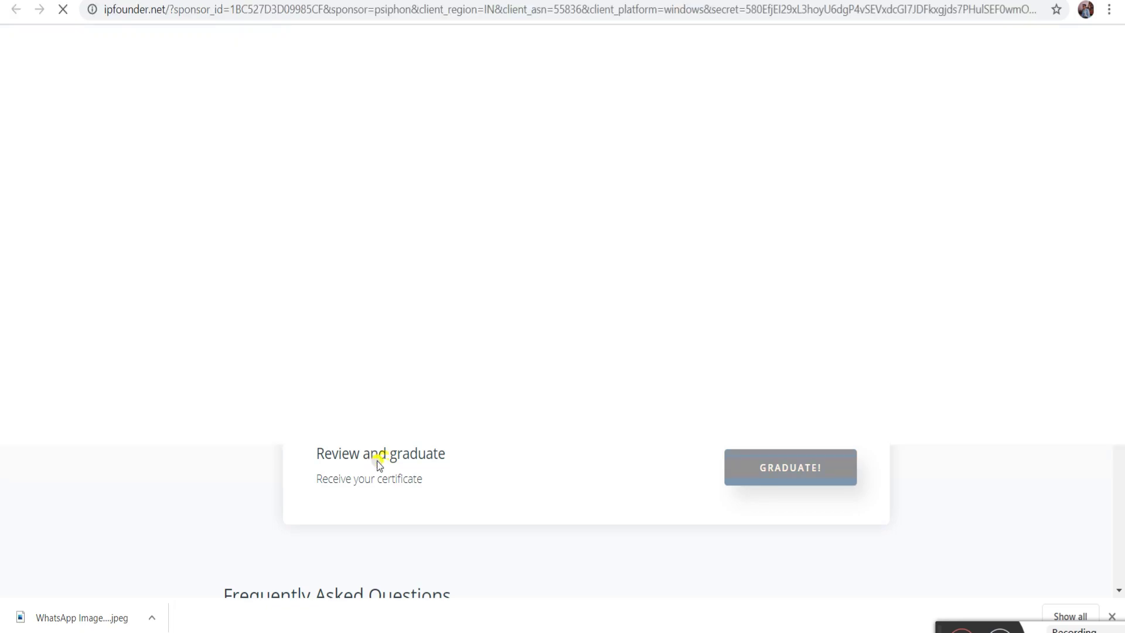
{"action": "key", "text": "ctrl+w"}
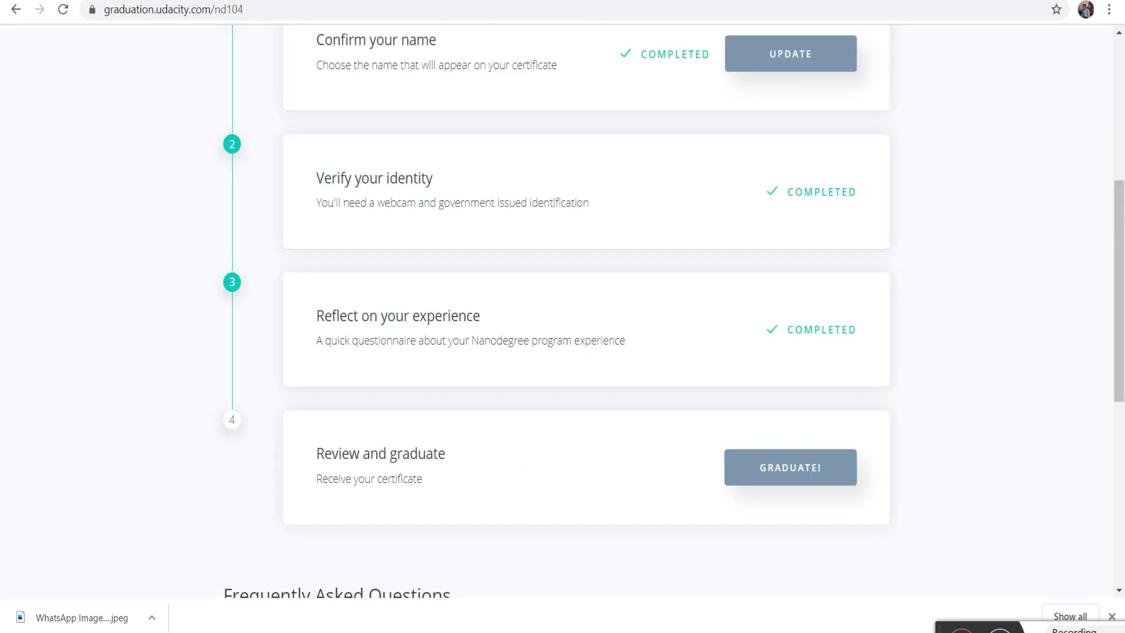
{"action": "scroll", "coordinate": [457, 139], "scroll_direction": "up", "scroll_amount": 5}
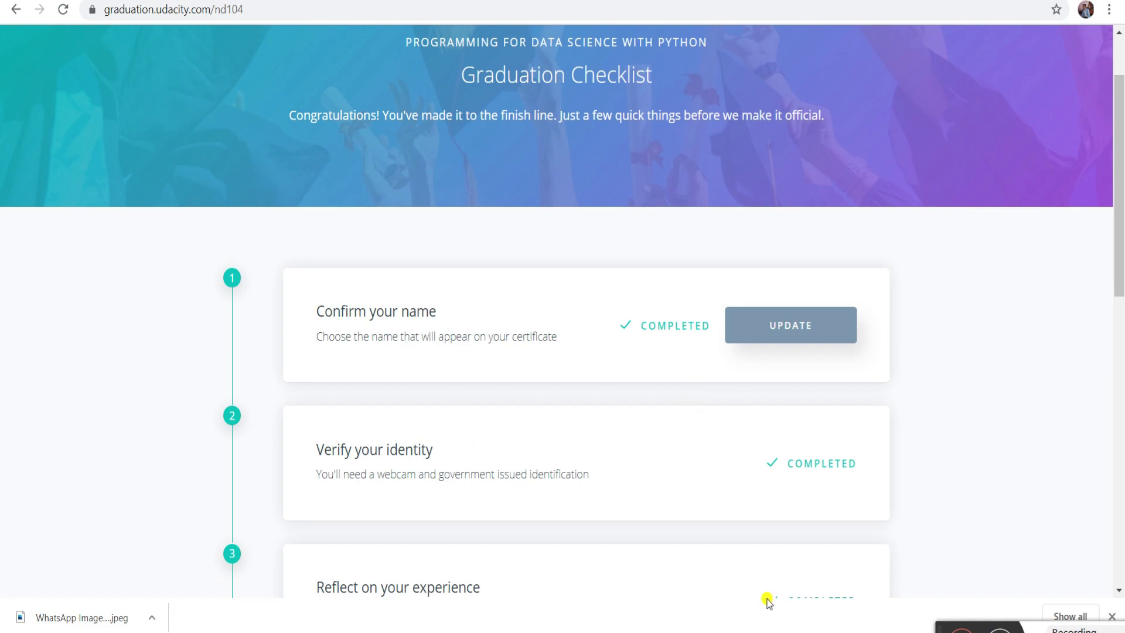
- Restore Psiphon until connected via United States, then minimize it again
{"action": "left_click", "coordinate": [788, 590]}
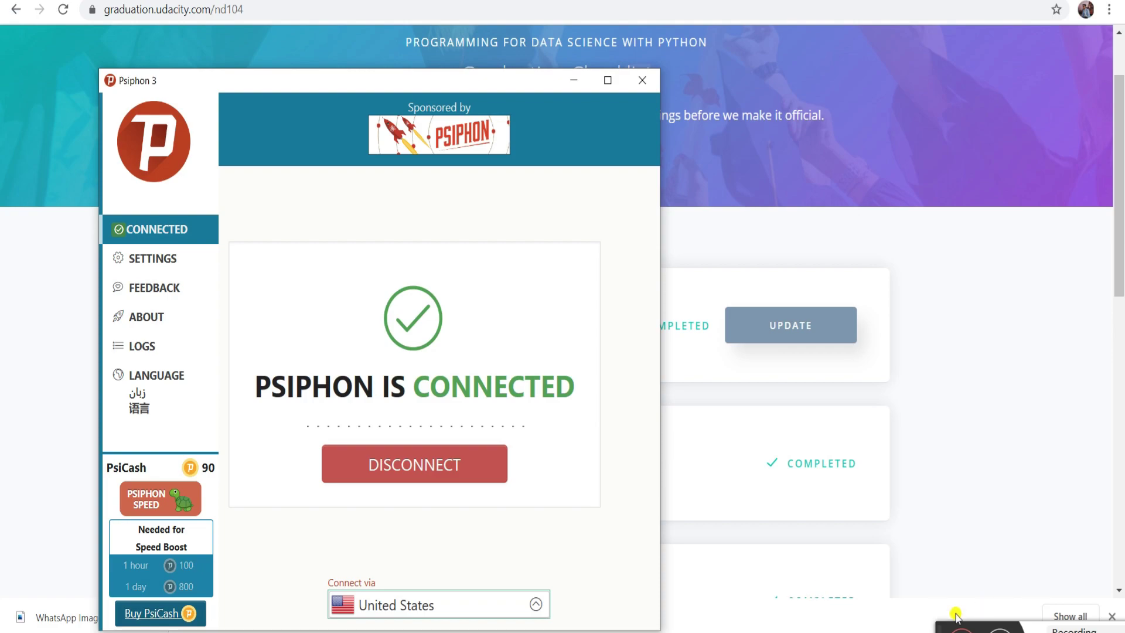
{"action": "left_click", "coordinate": [934, 620]}
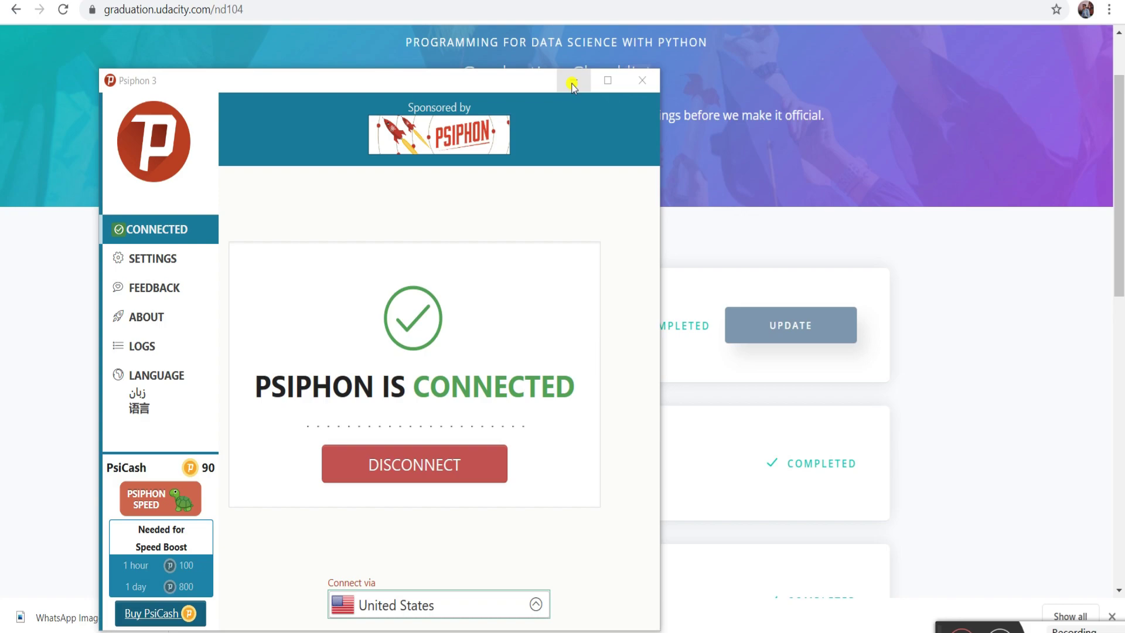
{"action": "left_click", "coordinate": [572, 83]}
{"action": "scroll", "coordinate": [738, 457], "scroll_direction": "down", "scroll_amount": 4}
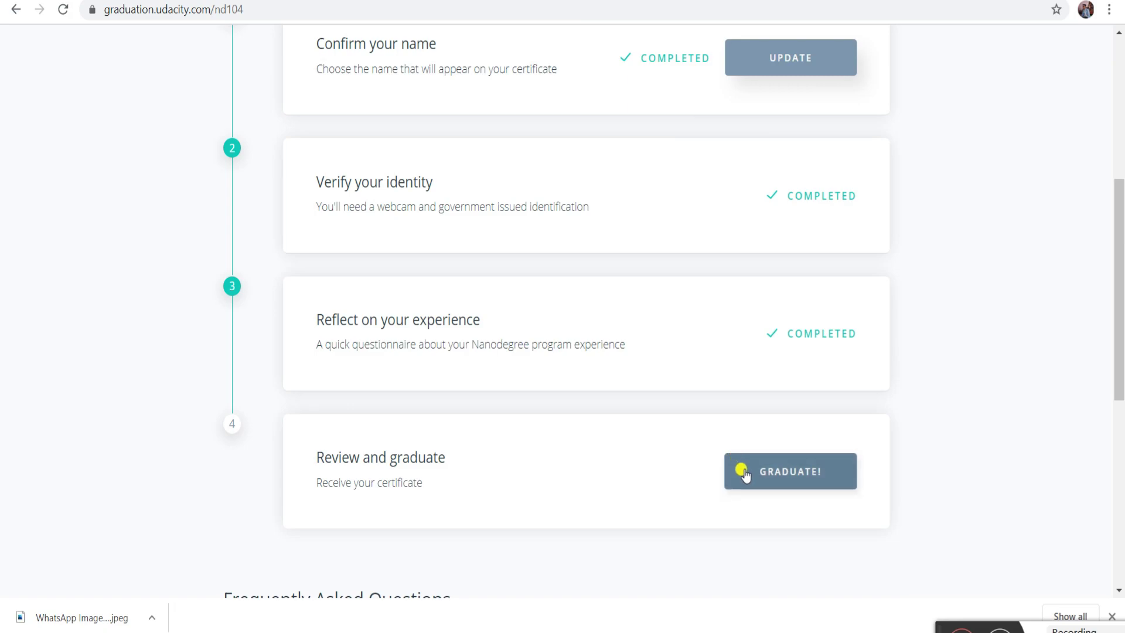
- Graduate from the program with the GRADUATE! button on Review and graduate
{"action": "left_click", "coordinate": [739, 462]}
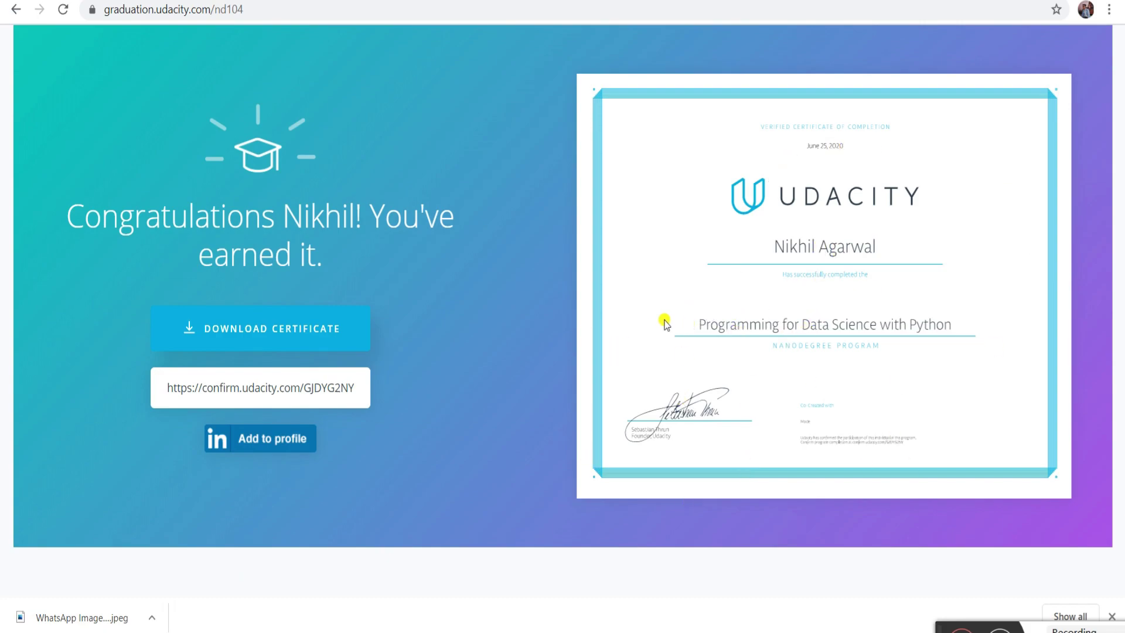
- Open the certificate as a PDF and save it to the Desktop as 'udacity certificate'
{"action": "left_click", "coordinate": [277, 348]}
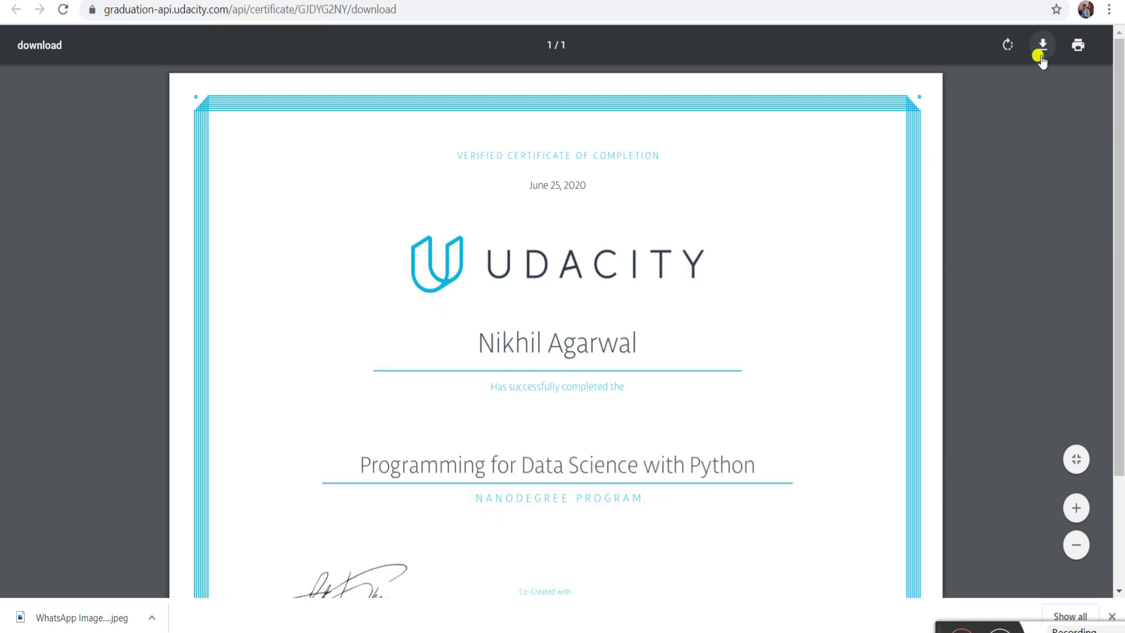
{"action": "left_click", "coordinate": [1039, 46]}
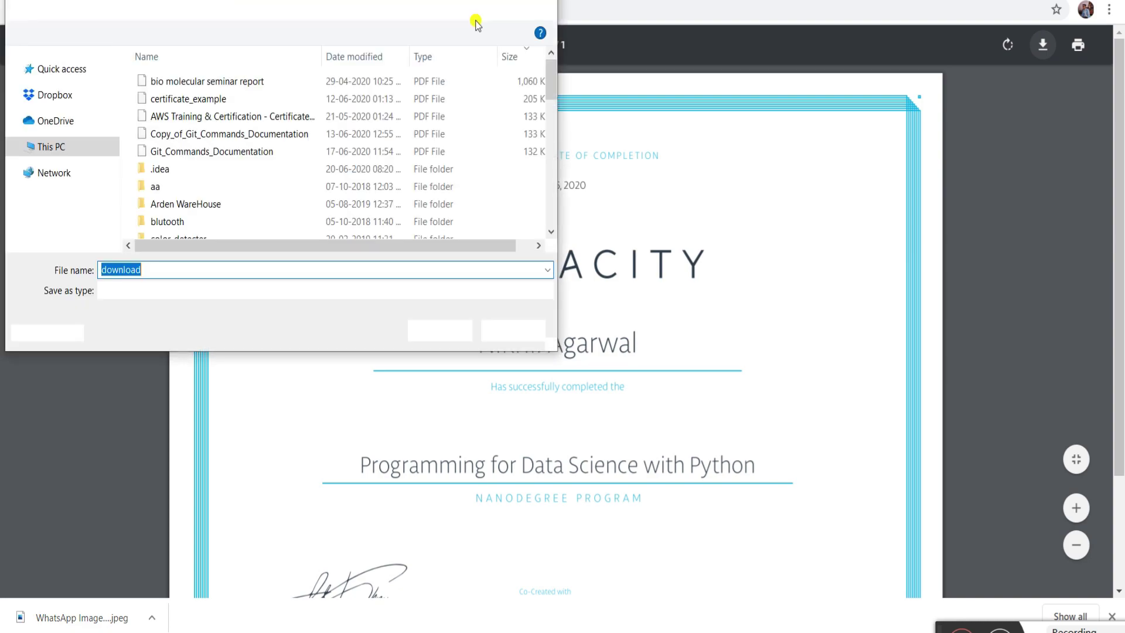
{"action": "type", "text": "udac"}
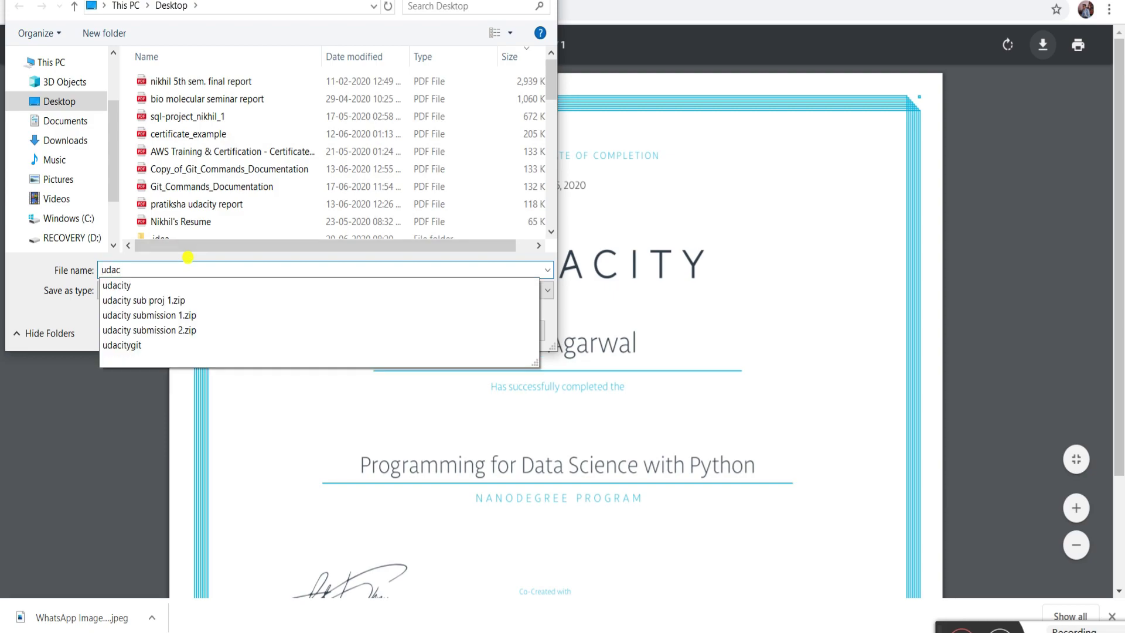
{"action": "type", "text": "ity certificate"}
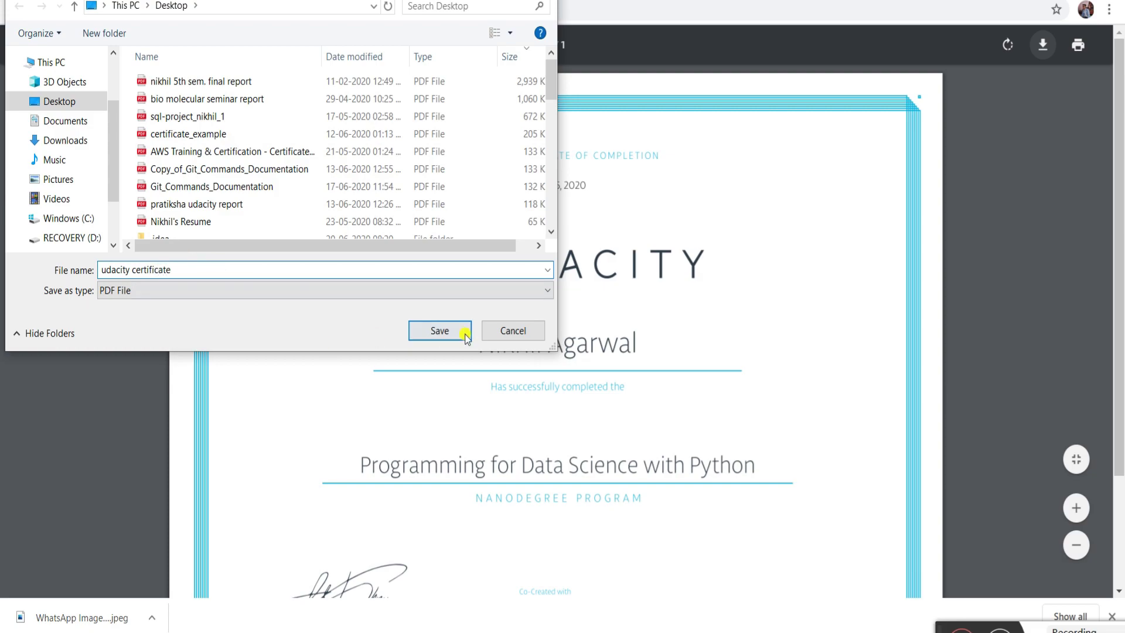
{"action": "left_click", "coordinate": [447, 329]}
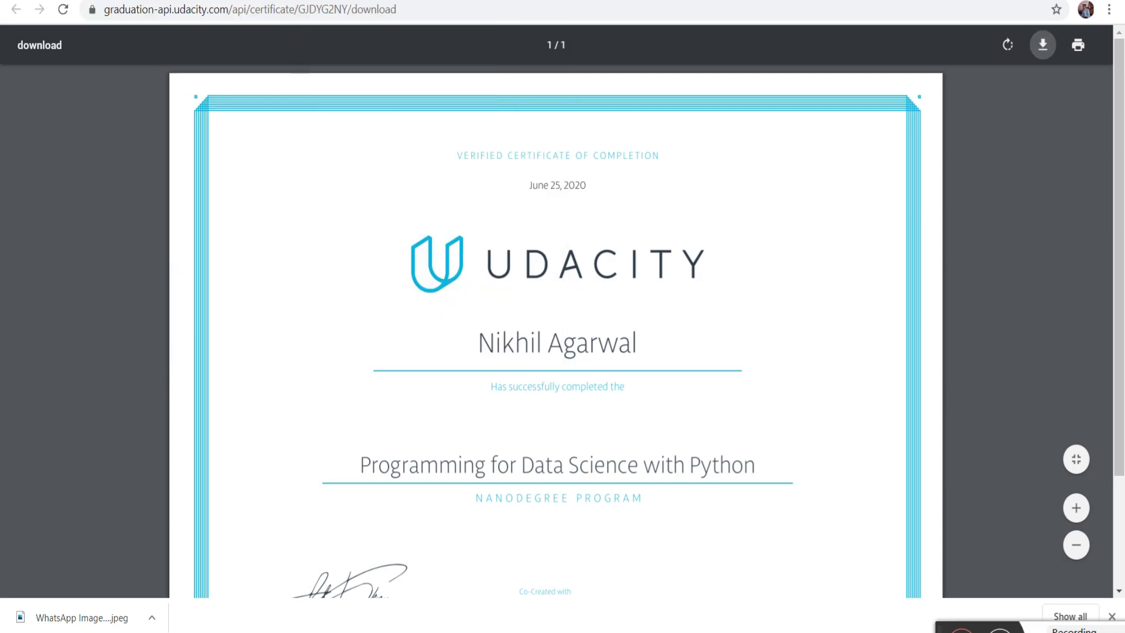
{"action": "left_click", "coordinate": [293, 1]}
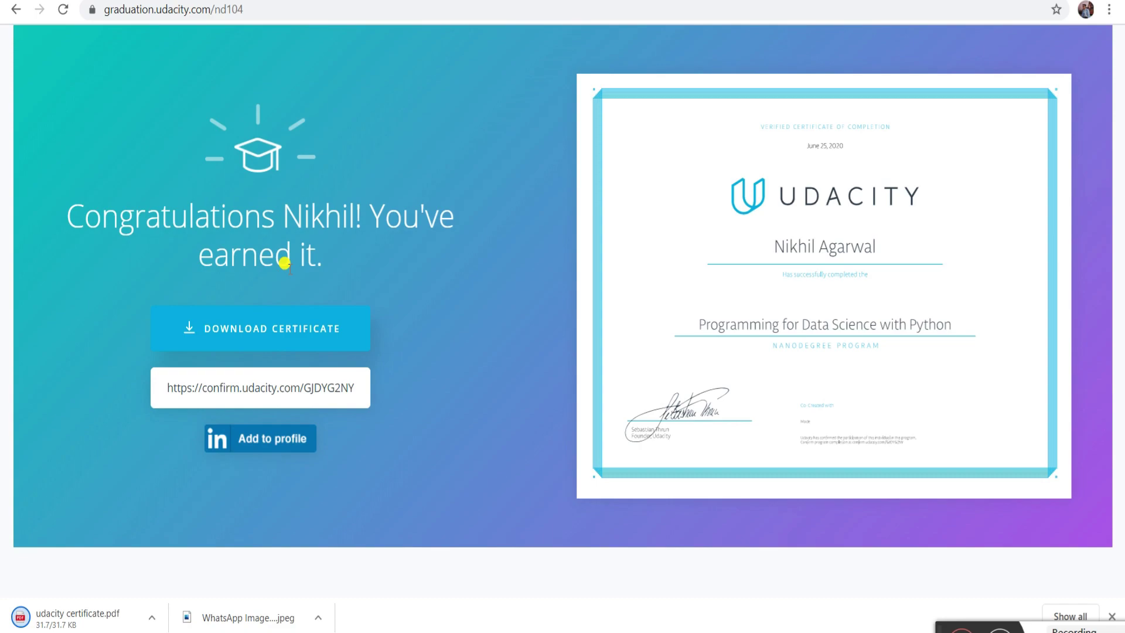
- Copy the confirm.udacity.com verification link and load it in a new incognito tab
{"action": "left_click", "coordinate": [209, 391]}
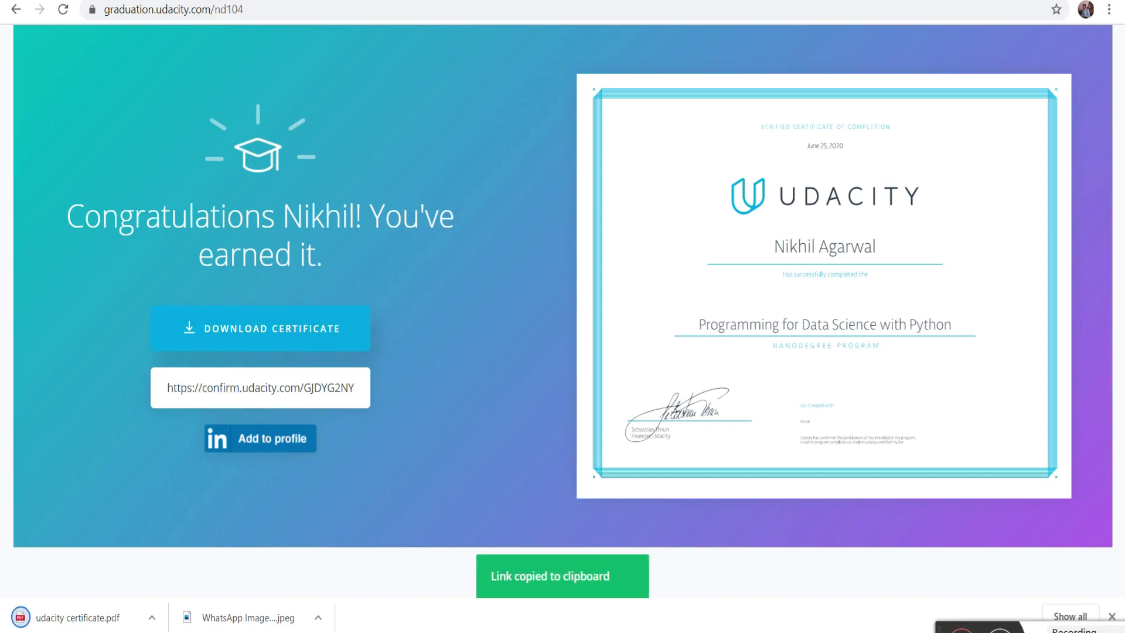
{"action": "mouse_move", "coordinate": [704, 632]}
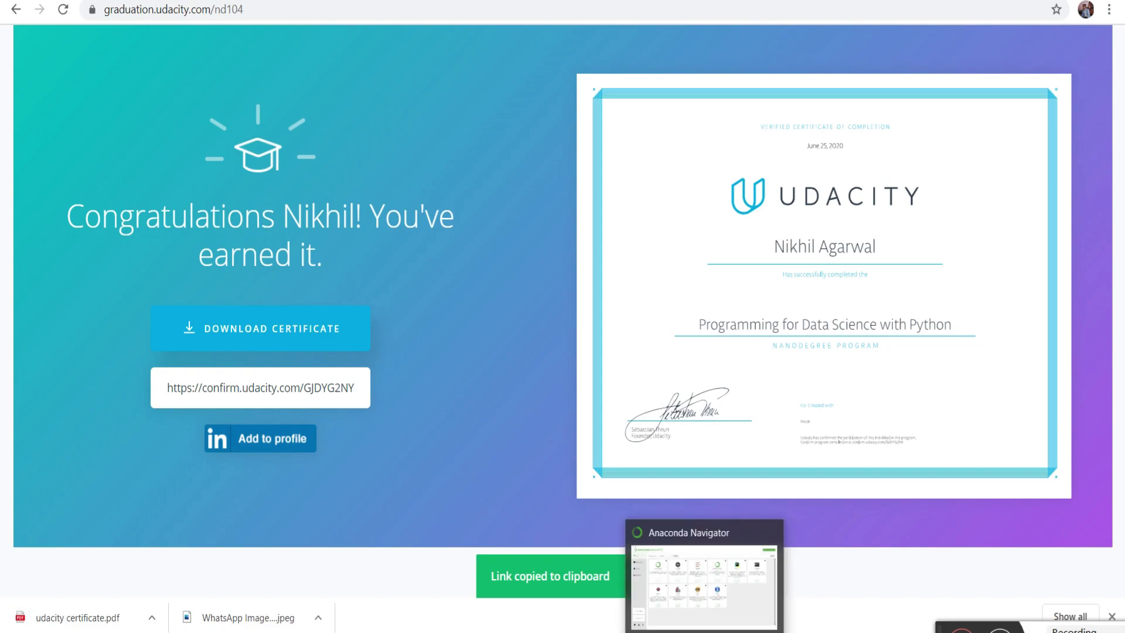
{"action": "mouse_move", "coordinate": [669, 632]}
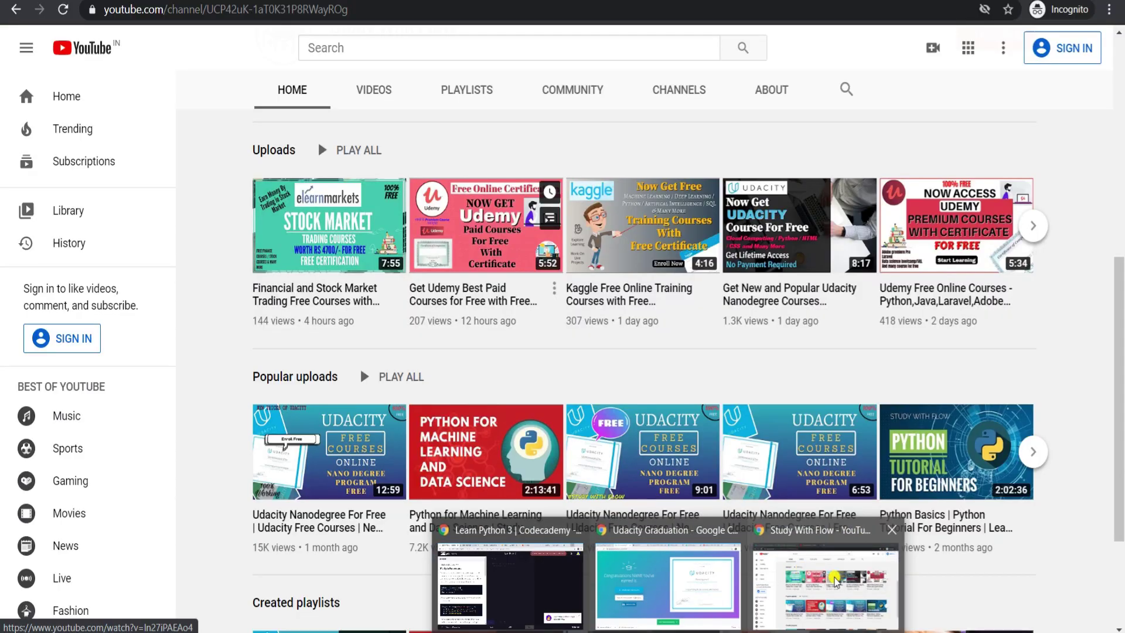
{"action": "left_click", "coordinate": [835, 580]}
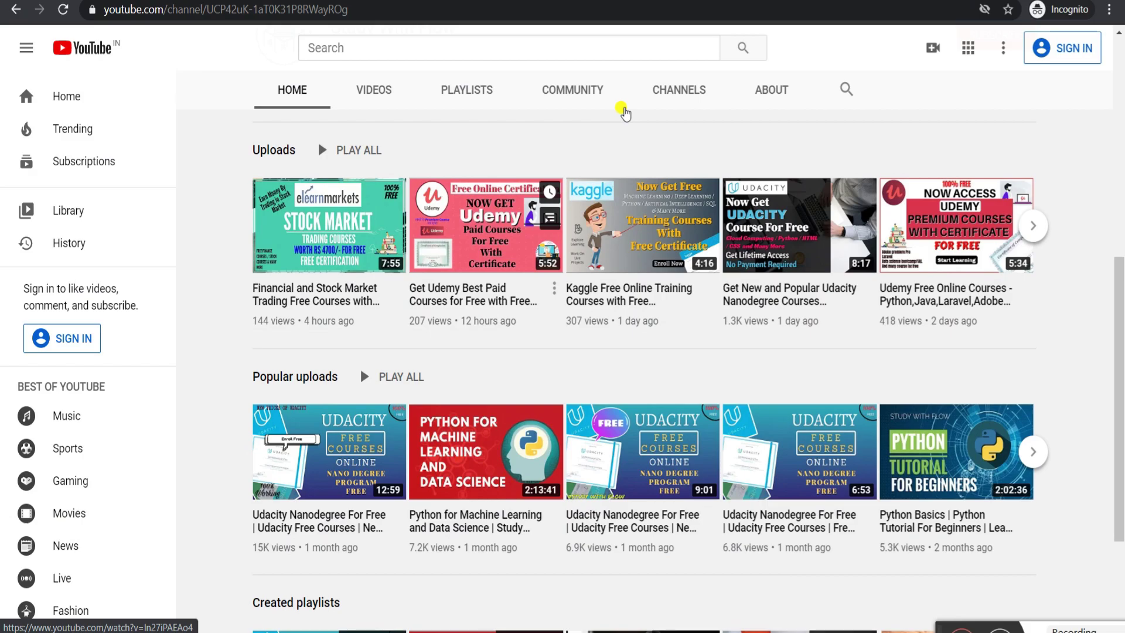
{"action": "key", "text": "ctrl+t"}
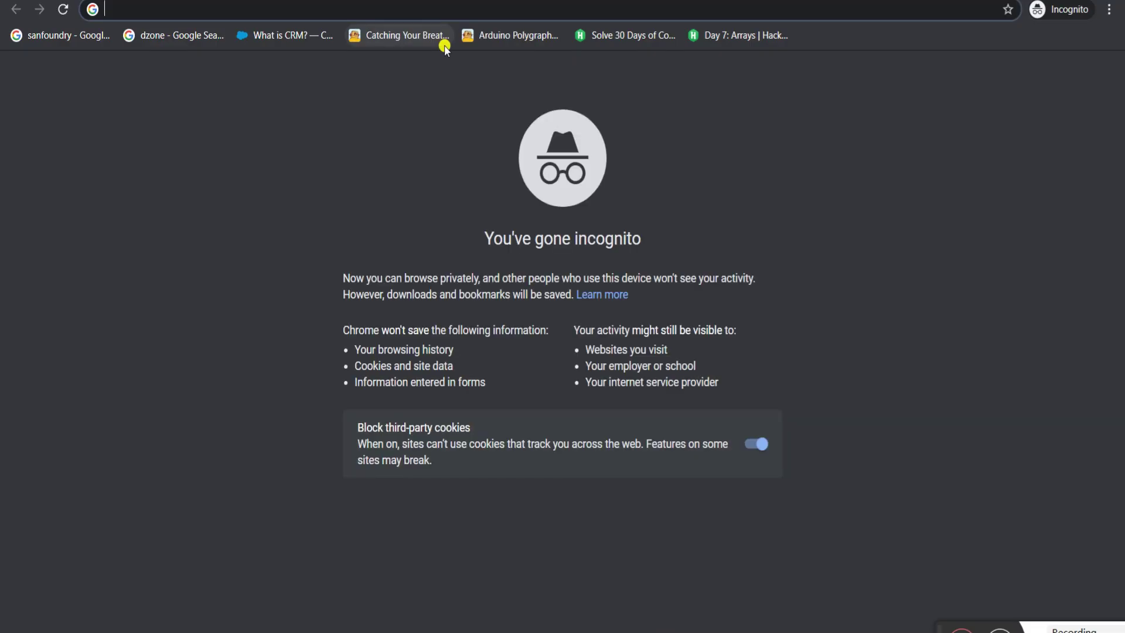
{"action": "key", "text": "ctrl+v"}
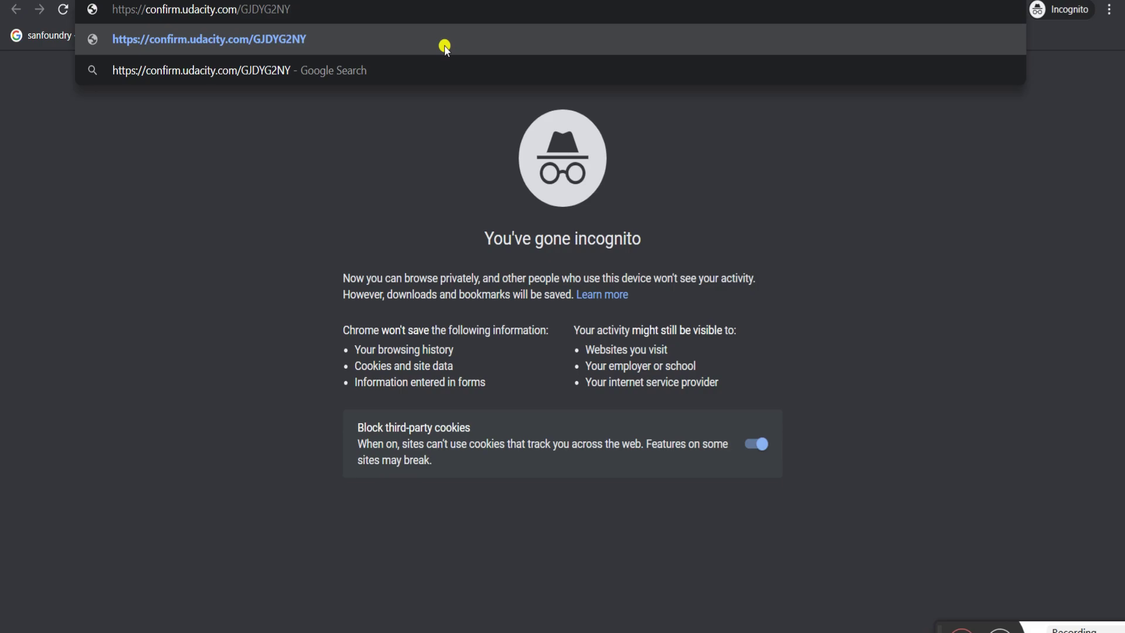
{"action": "key", "text": "Return"}
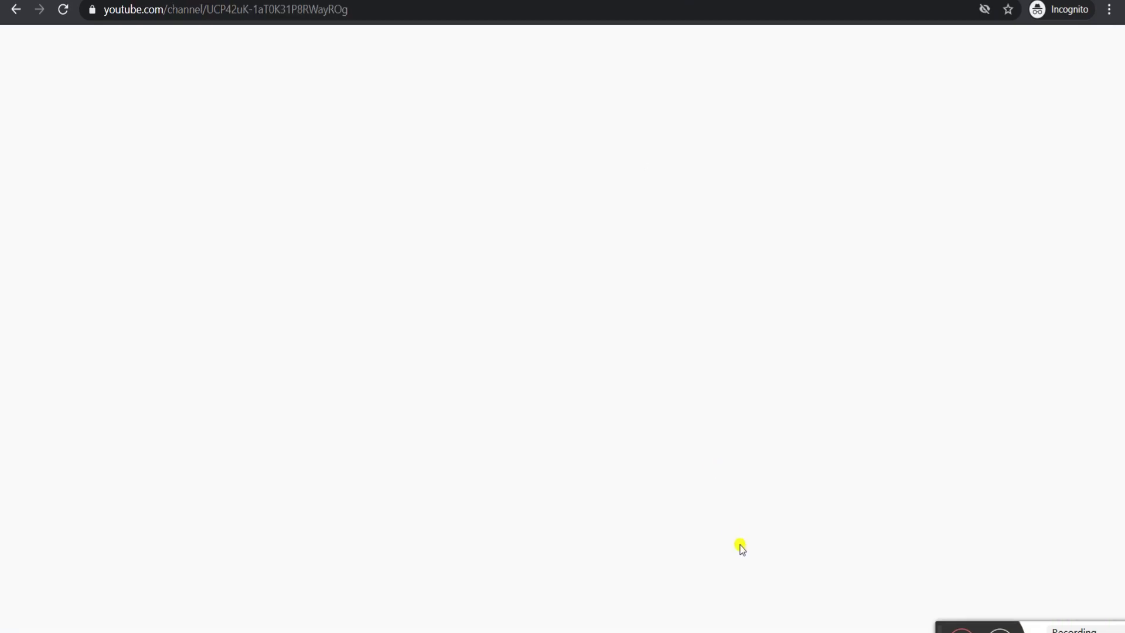
- Highlight the 'How to get Certificate' line in the Notepad topic list
{"action": "left_click", "coordinate": [750, 614]}
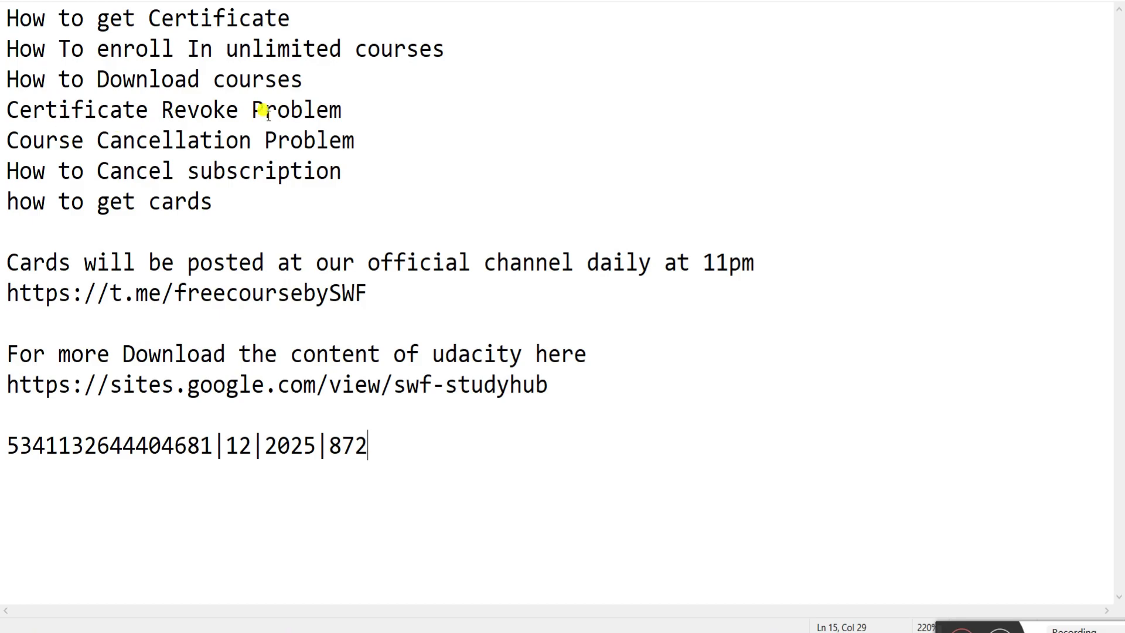
{"action": "left_click_drag", "start_coordinate": [341, 110], "coordinate": [6, 109]}
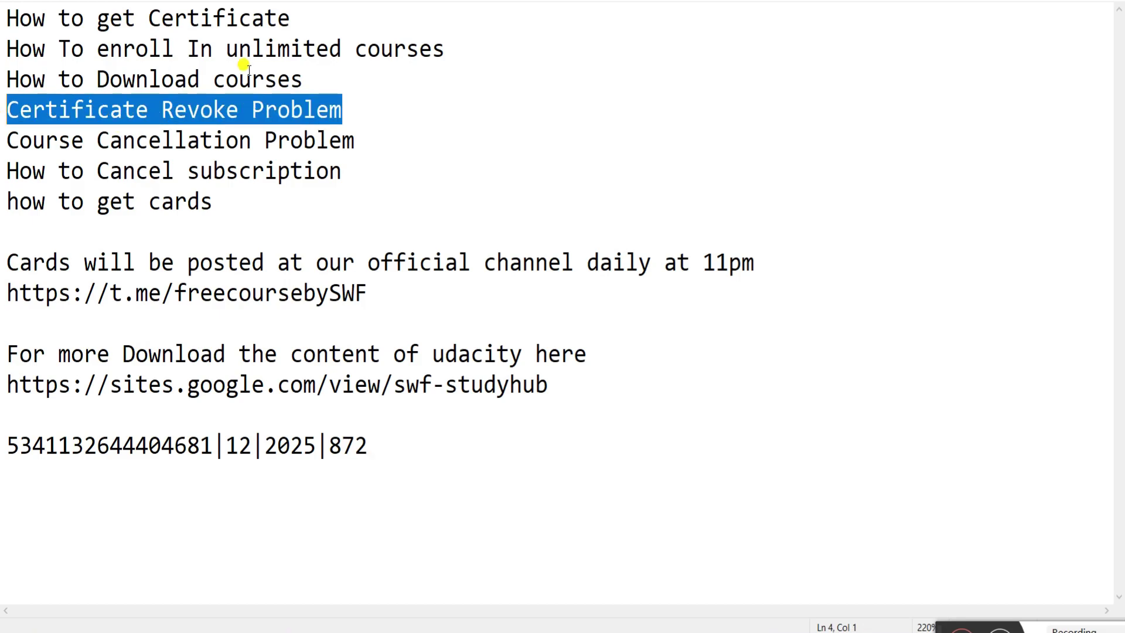
{"action": "left_click_drag", "start_coordinate": [289, 17], "coordinate": [6, 18]}
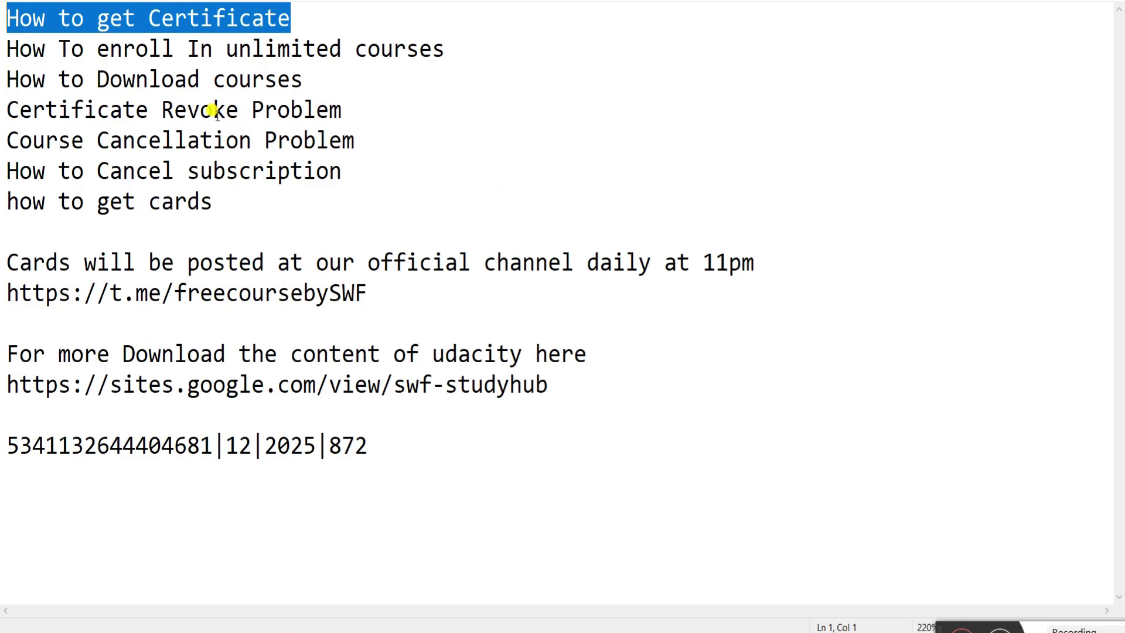
{"action": "mouse_move", "coordinate": [668, 623]}
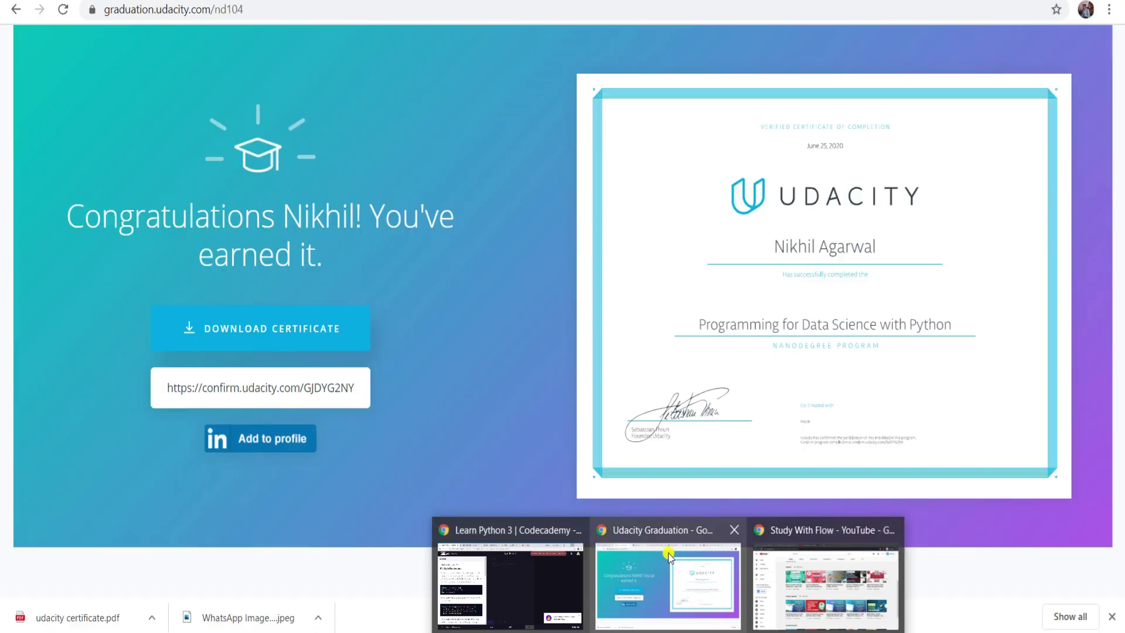
- From the classroom dashboard, go to Settings > Subscriptions & Billing to see the Cancel Pending nanodegree
{"action": "left_click", "coordinate": [668, 554]}
{"action": "key", "text": "ctrl+Tab"}
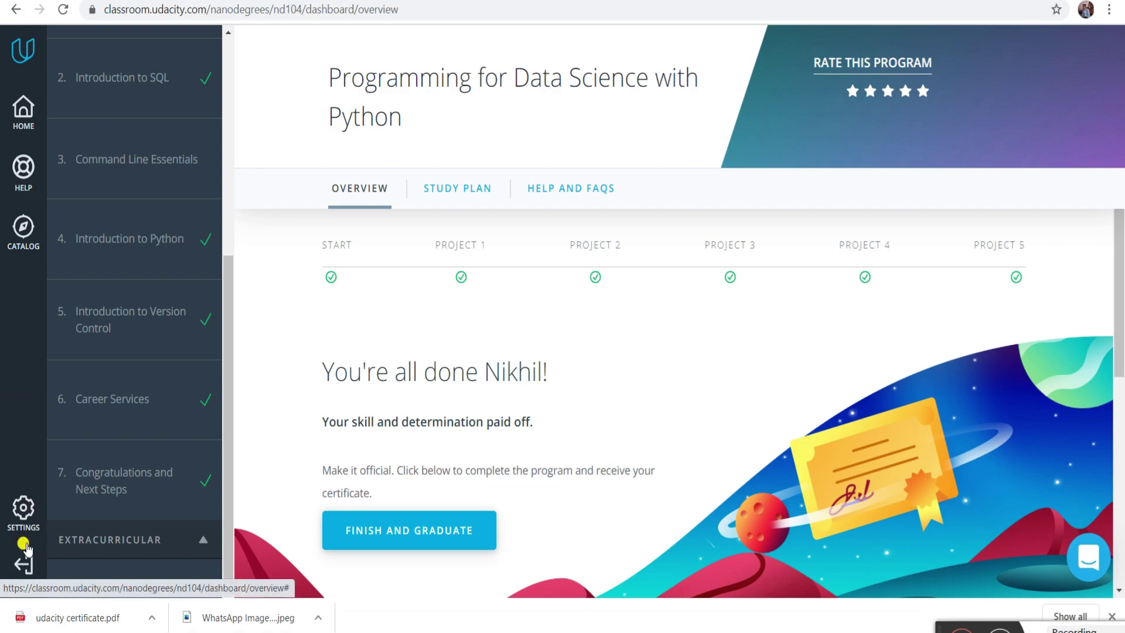
{"action": "left_click", "coordinate": [24, 507]}
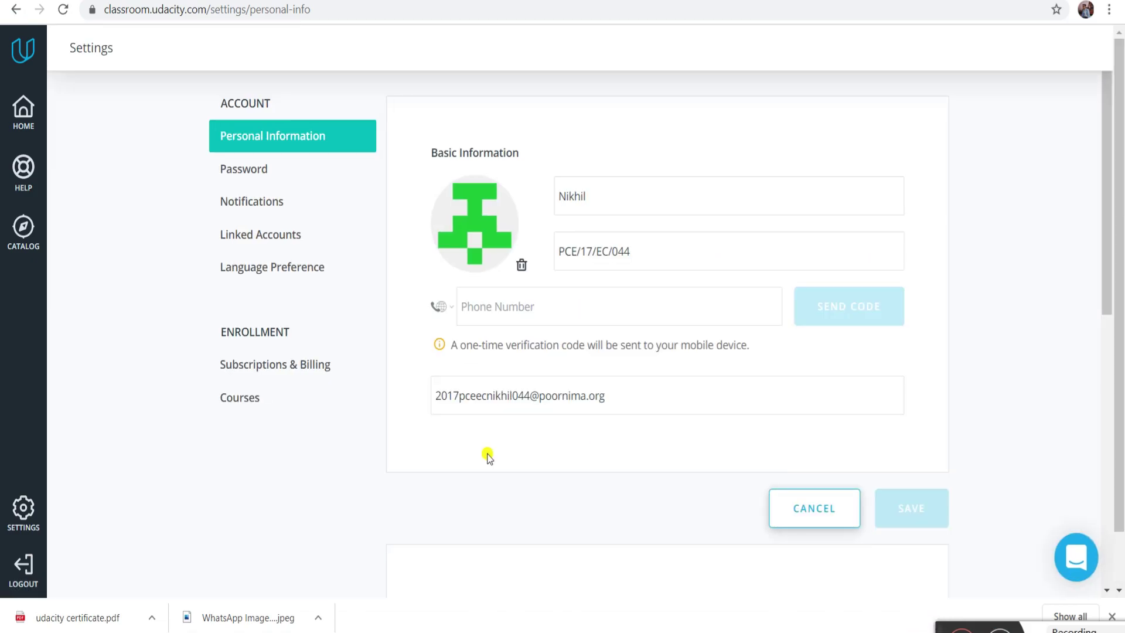
{"action": "left_click", "coordinate": [246, 365]}
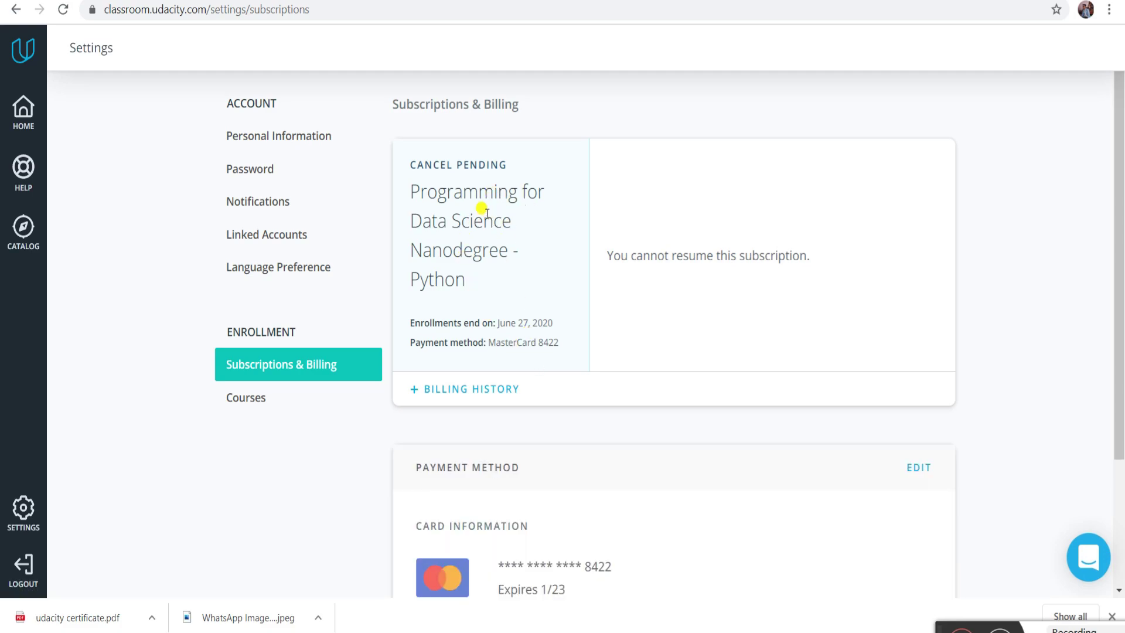
- Scroll the Subscriptions & Billing page, then open and close the support chat twice
{"action": "scroll", "coordinate": [614, 359], "scroll_direction": "down", "scroll_amount": 3}
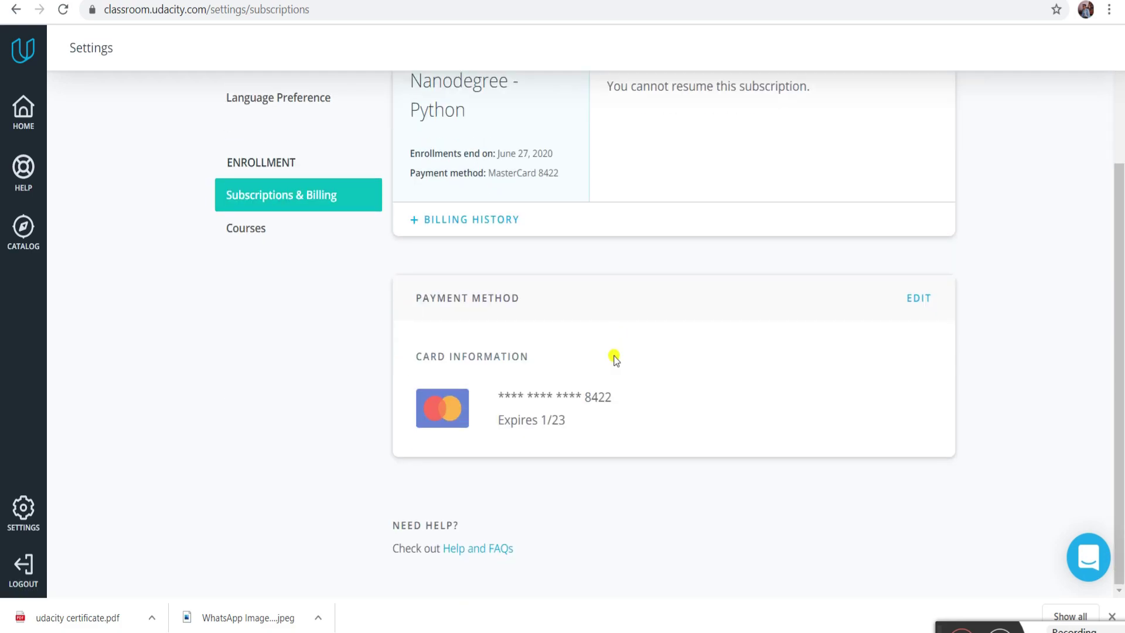
{"action": "scroll", "coordinate": [897, 391], "scroll_direction": "up", "scroll_amount": 3}
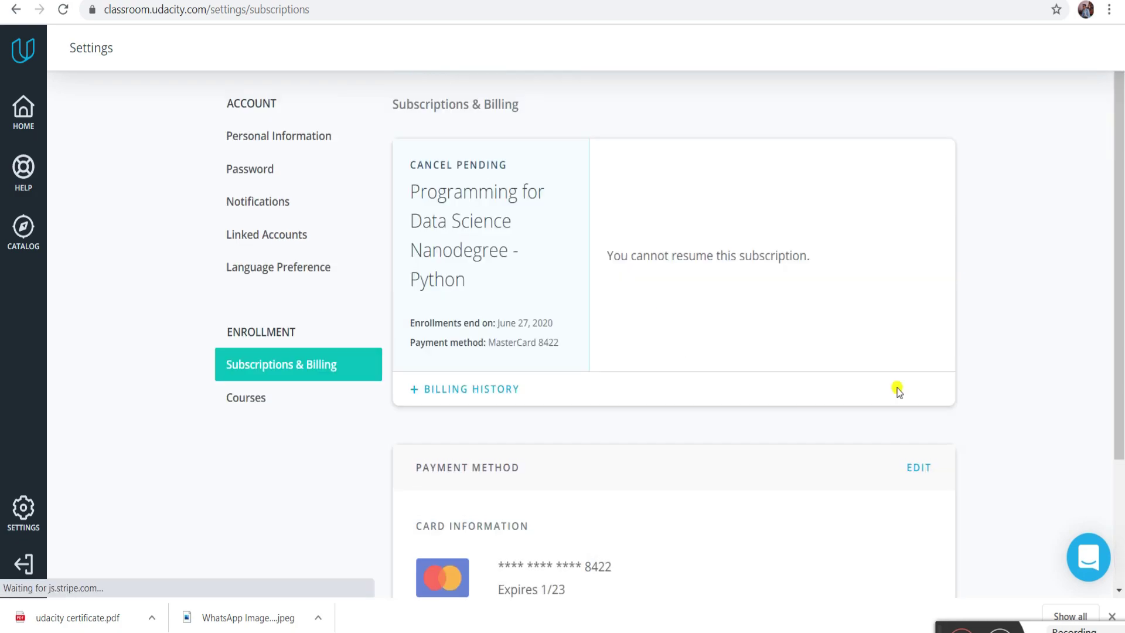
{"action": "left_click", "coordinate": [1088, 556]}
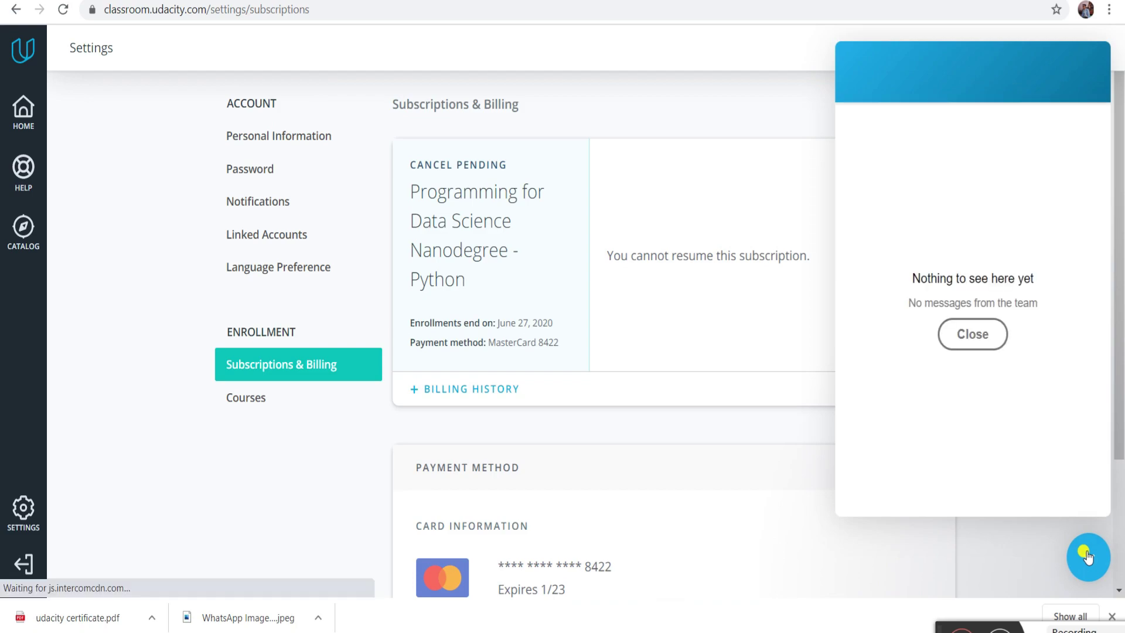
{"action": "left_click", "coordinate": [973, 337]}
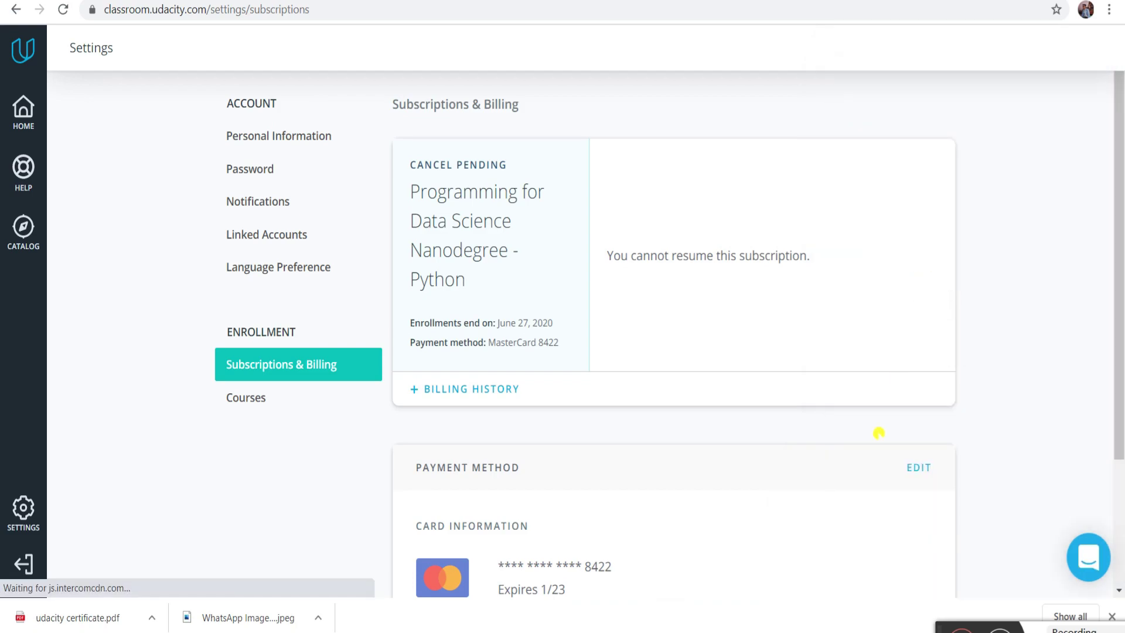
{"action": "left_click", "coordinate": [1080, 563]}
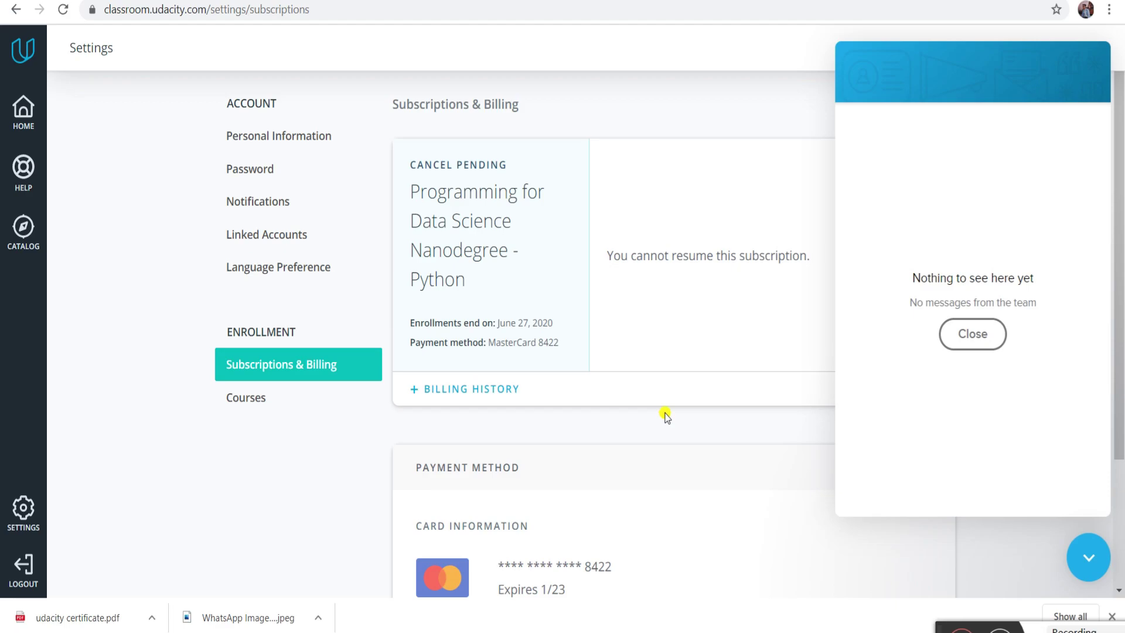
{"action": "left_click", "coordinate": [1087, 550]}
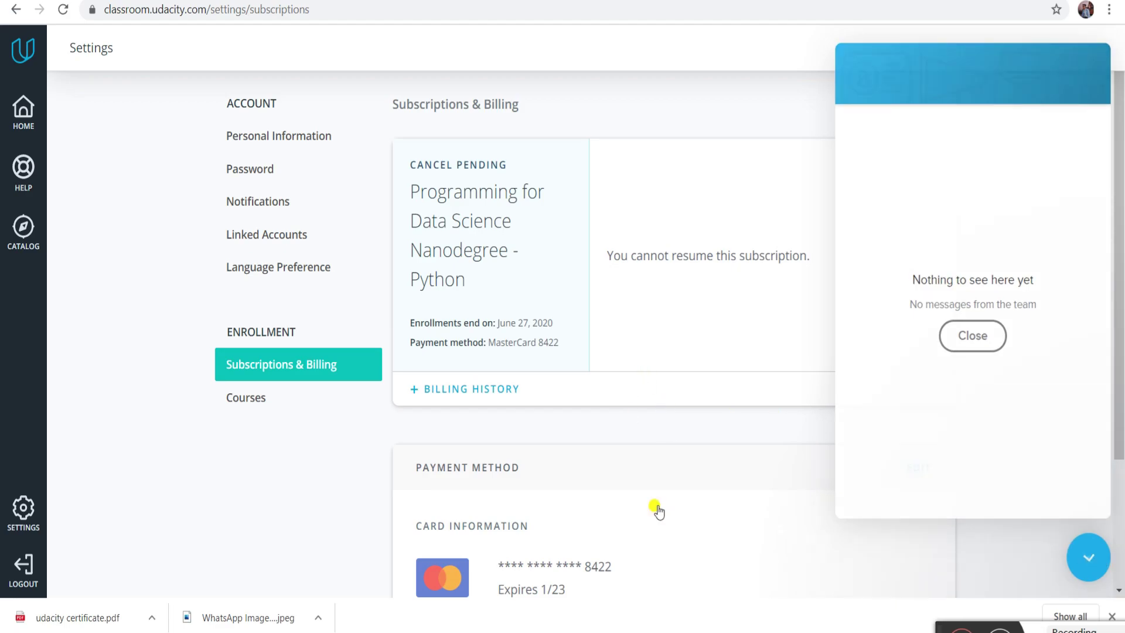
- Scroll through the Cancel Pending subscription and payment method details again
{"action": "scroll", "coordinate": [793, 463], "scroll_direction": "down", "scroll_amount": 3}
{"action": "scroll", "coordinate": [794, 461], "scroll_direction": "up", "scroll_amount": 3}
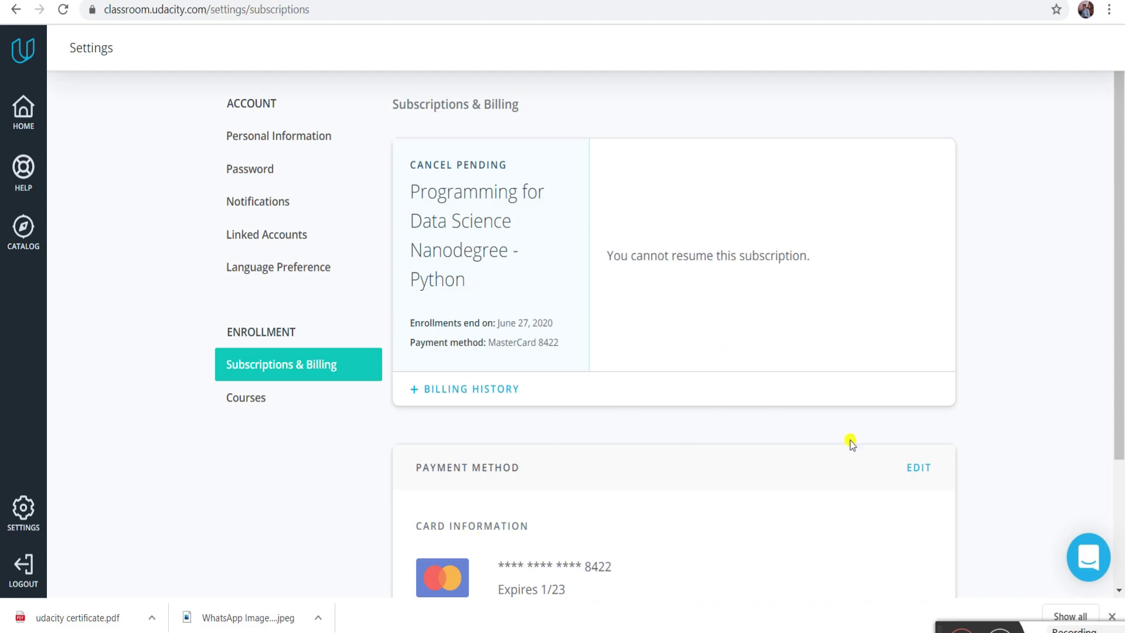
{"action": "scroll", "coordinate": [856, 441], "scroll_direction": "down", "scroll_amount": 3}
{"action": "scroll", "coordinate": [855, 436], "scroll_direction": "up", "scroll_amount": 3}
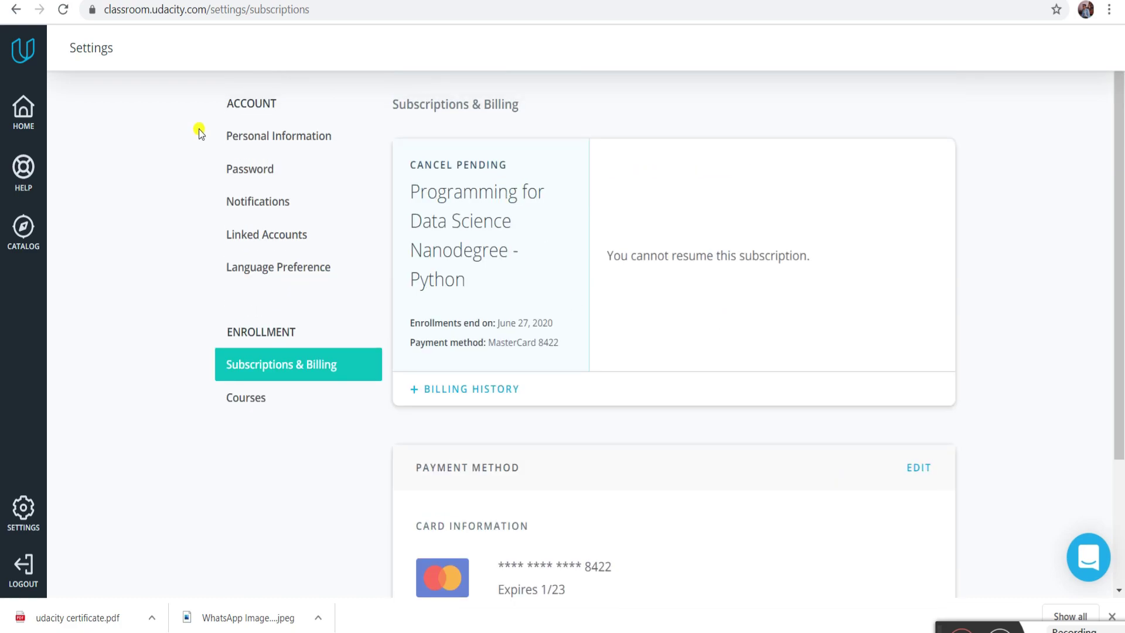
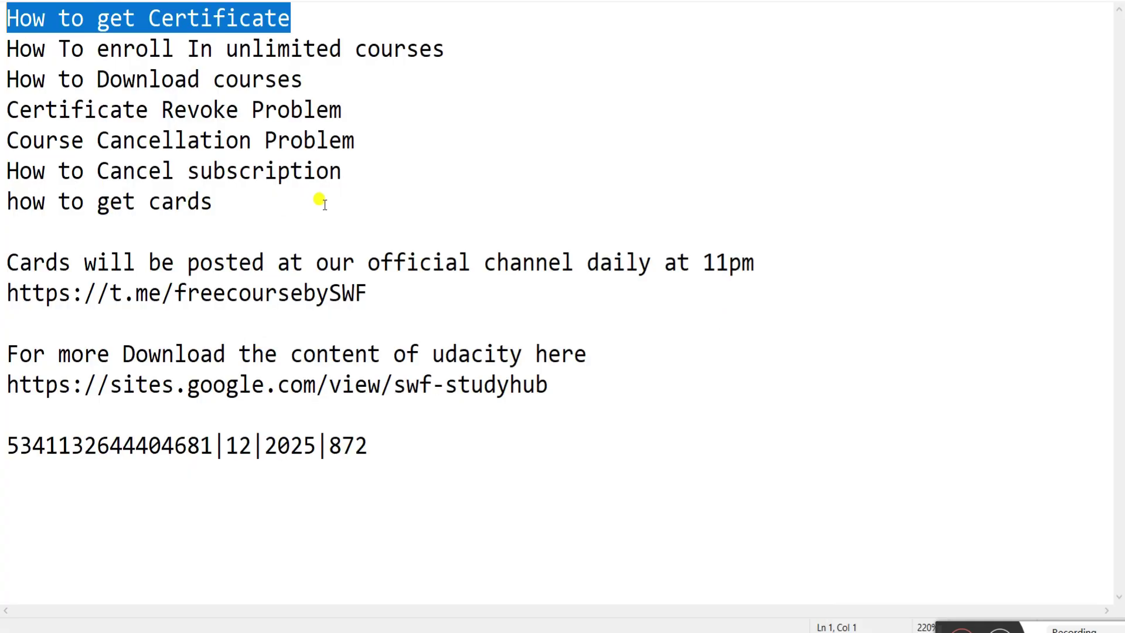
- Highlight the cancellation topics in the Notepad notes, then bring up Chrome's window previews
{"action": "left_click_drag", "start_coordinate": [342, 178], "coordinate": [3, 136]}
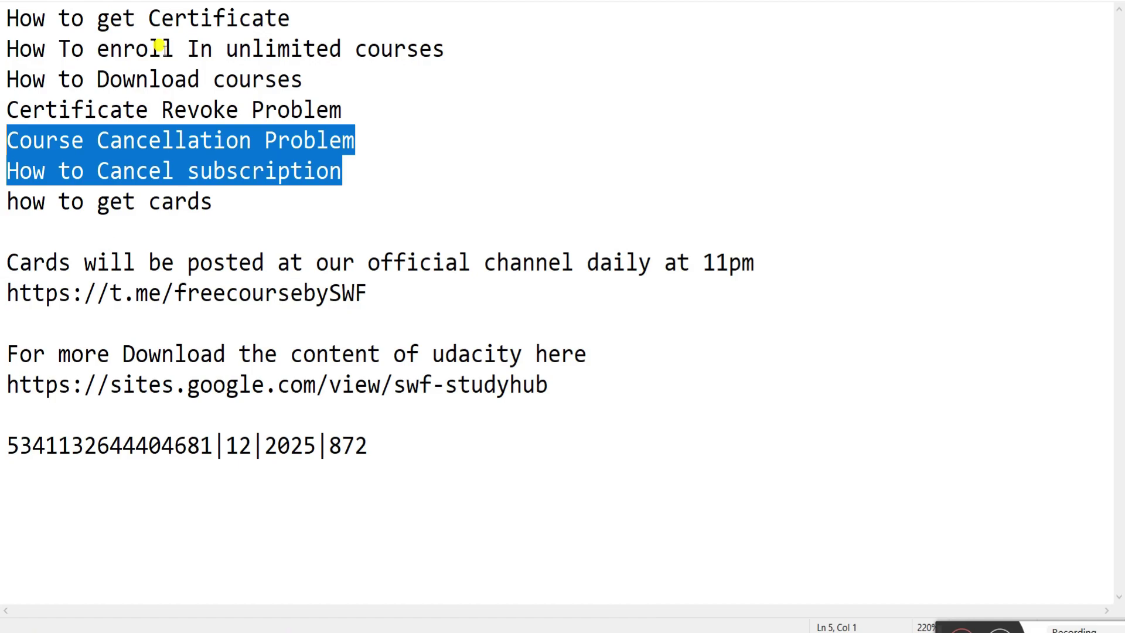
{"action": "mouse_move", "coordinate": [691, 618]}
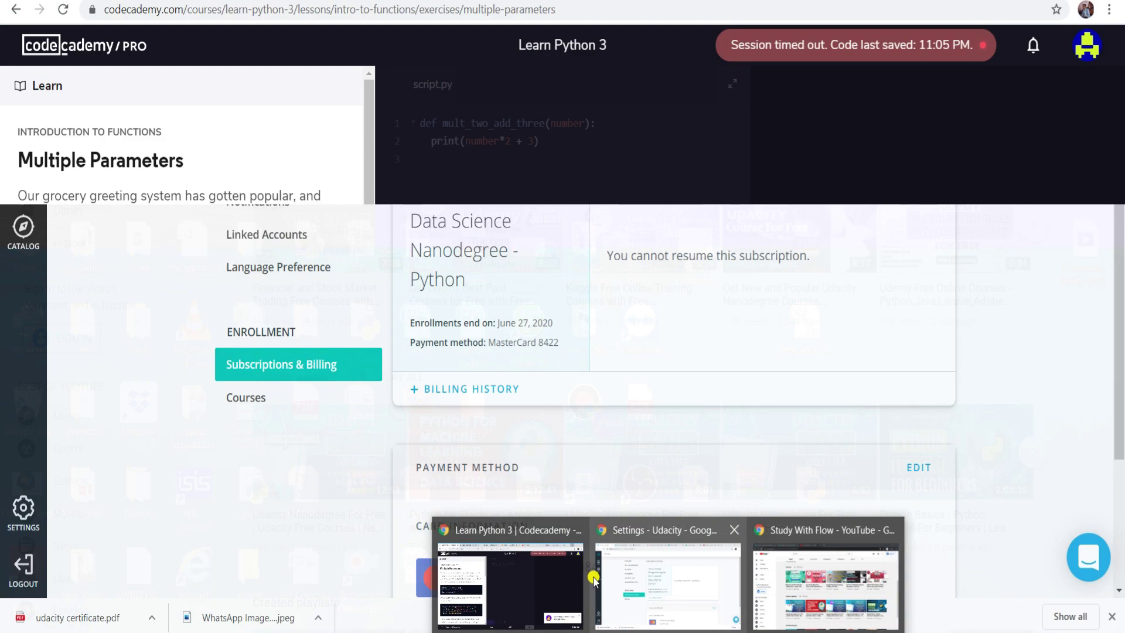
- Switch to the other browser window and minimize the Psiphon VPN app
{"action": "left_click", "coordinate": [830, 577]}
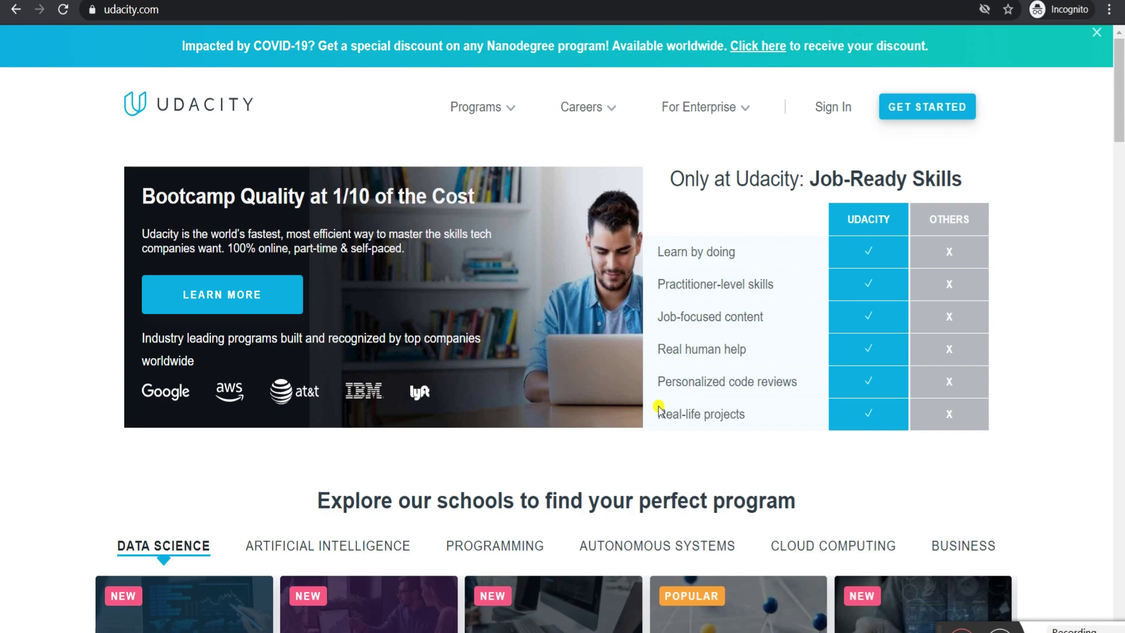
{"action": "mouse_move", "coordinate": [778, 631]}
{"action": "left_click", "coordinate": [796, 544]}
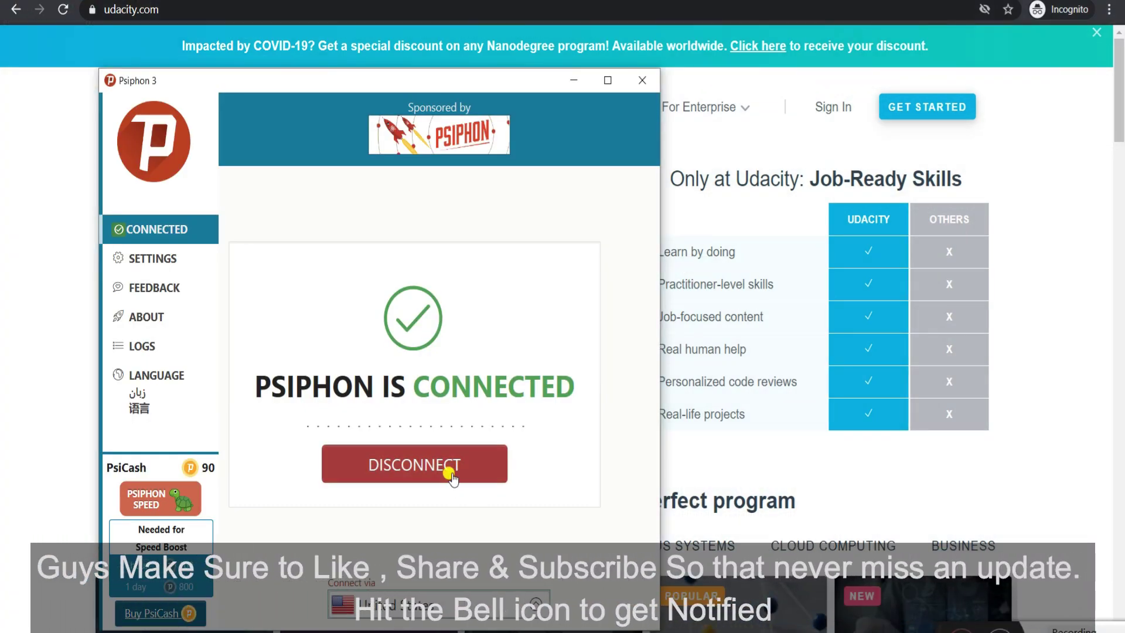
{"action": "left_click", "coordinate": [574, 81]}
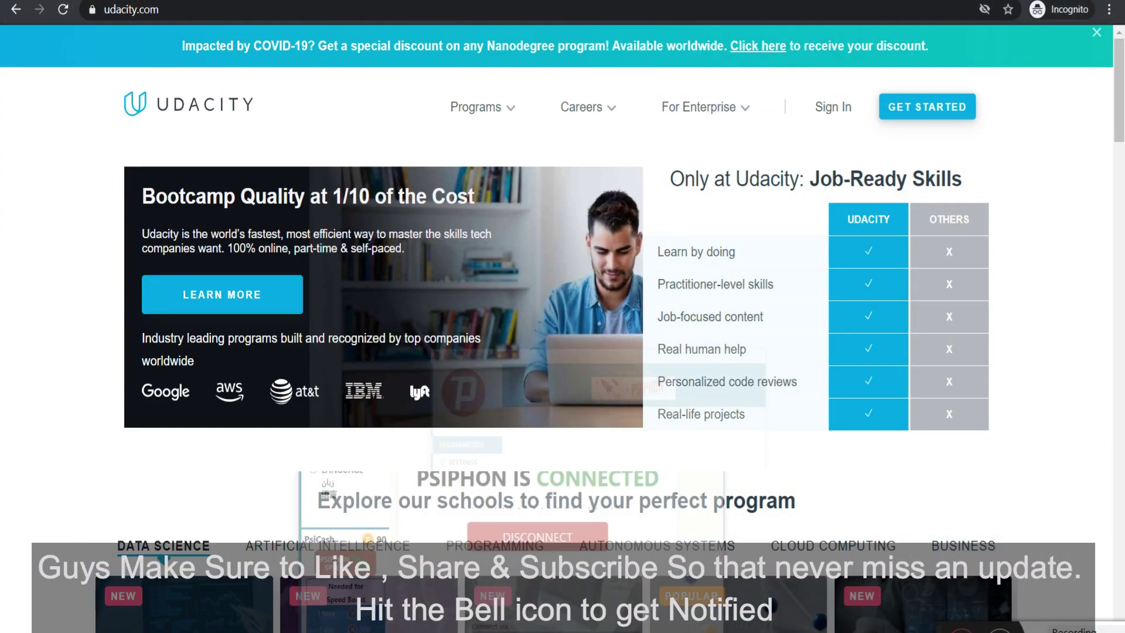
- Reload udacity.com, dismiss the Limited Time Only popup, and switch to the Settings window
{"action": "left_click", "coordinate": [65, 10]}
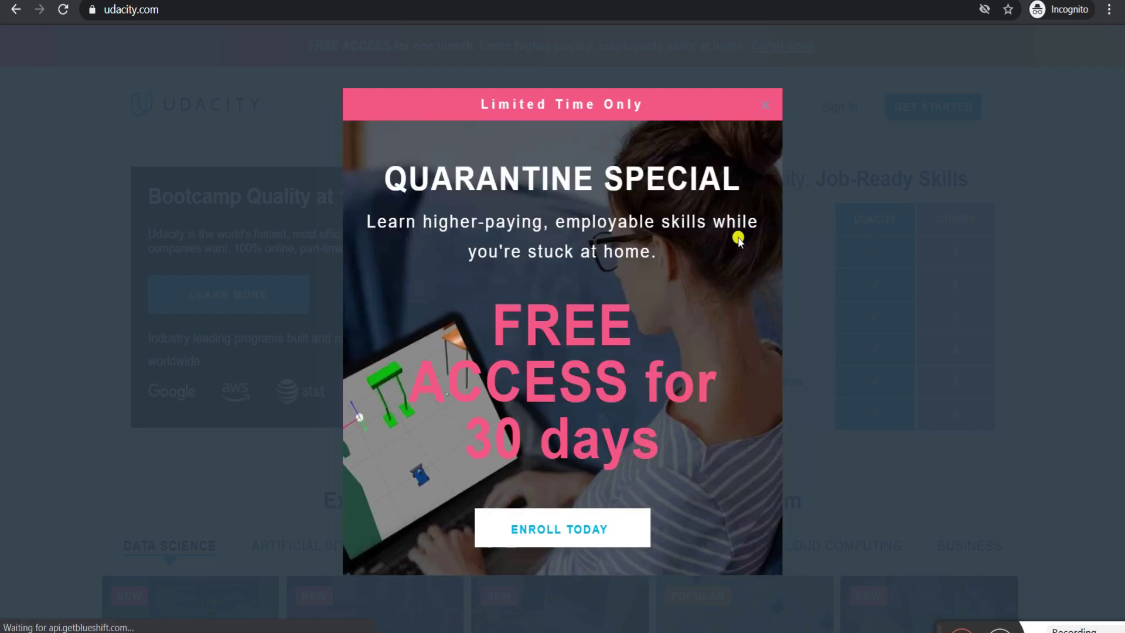
{"action": "left_click", "coordinate": [764, 105]}
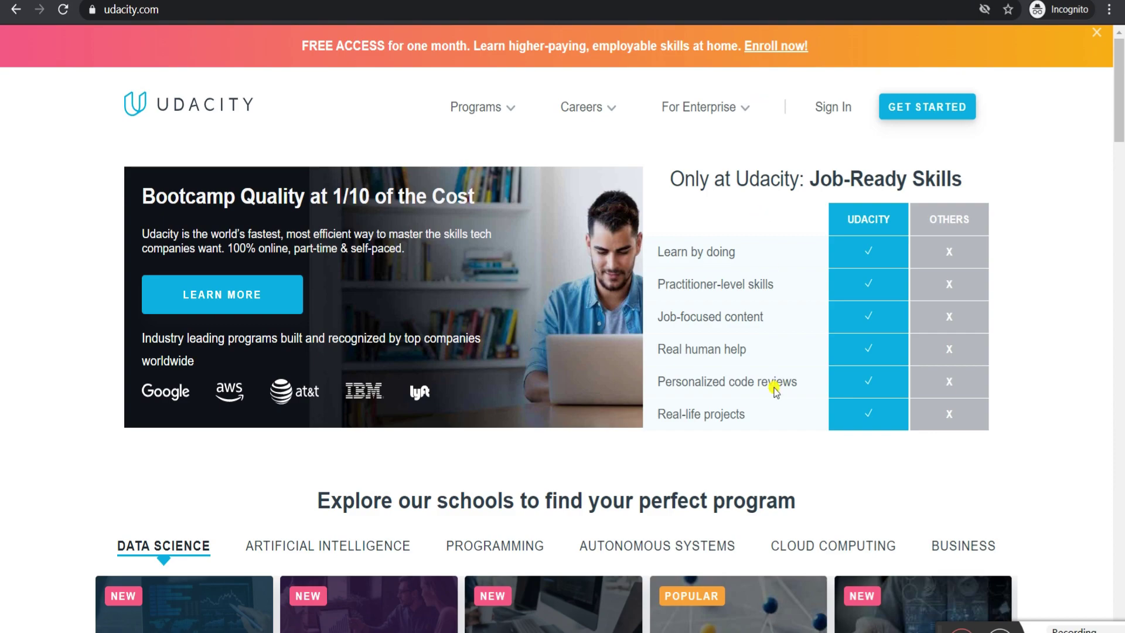
{"action": "mouse_move", "coordinate": [670, 632]}
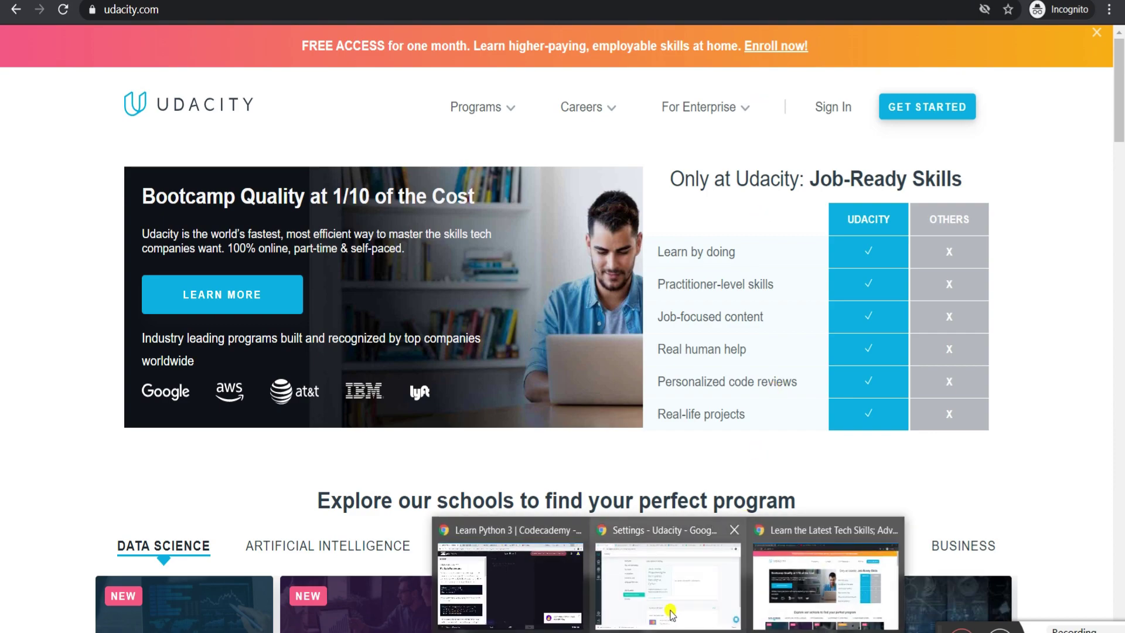
{"action": "left_click", "coordinate": [674, 612]}
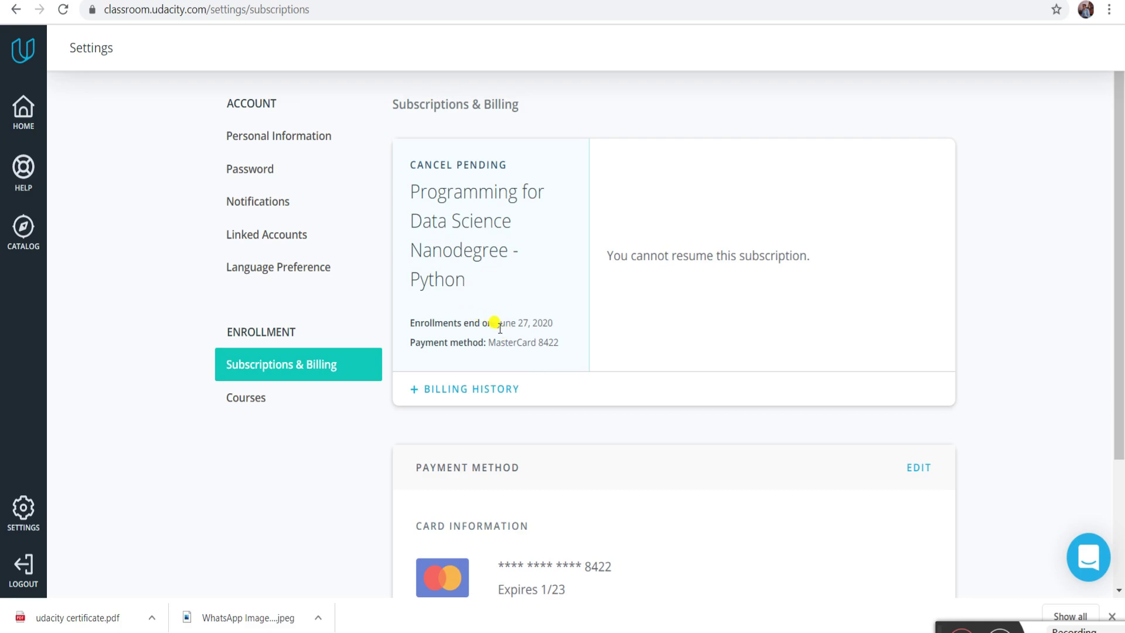
- Highlight the June 27 enrollment end date, then return to the incognito Udacity homepage
{"action": "left_click_drag", "start_coordinate": [529, 321], "coordinate": [497, 321]}
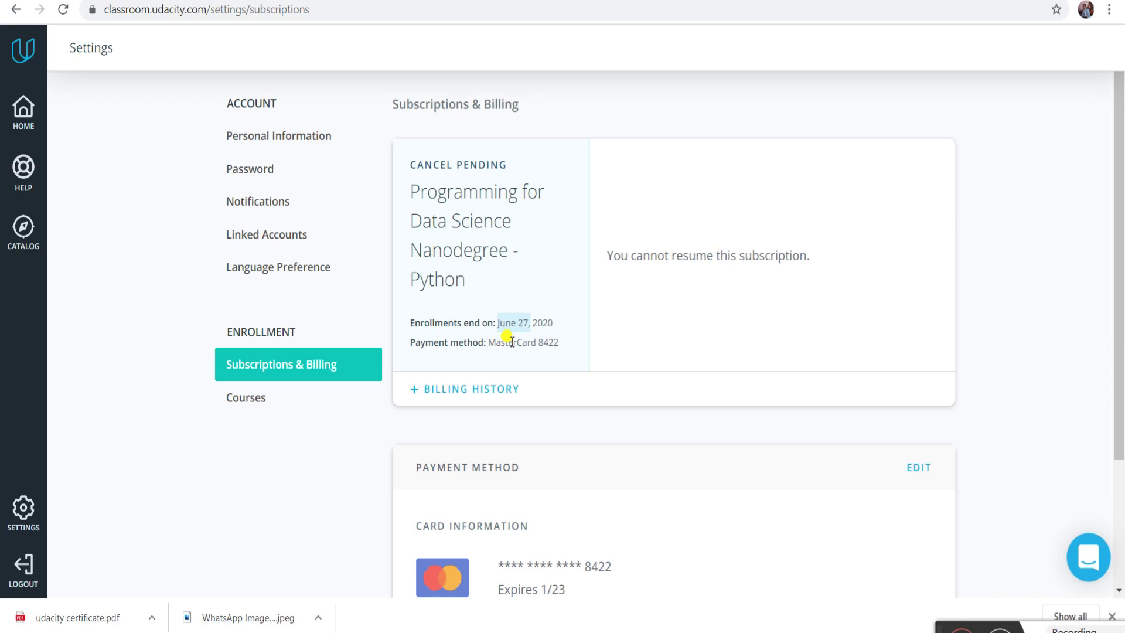
{"action": "mouse_move", "coordinate": [694, 630]}
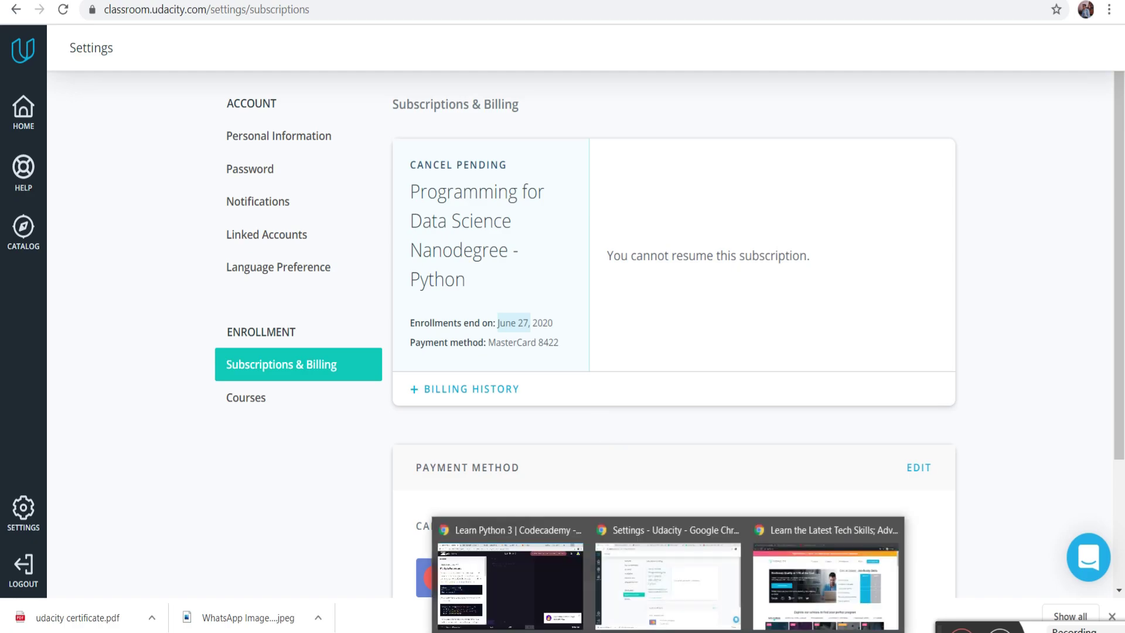
{"action": "left_click", "coordinate": [756, 618]}
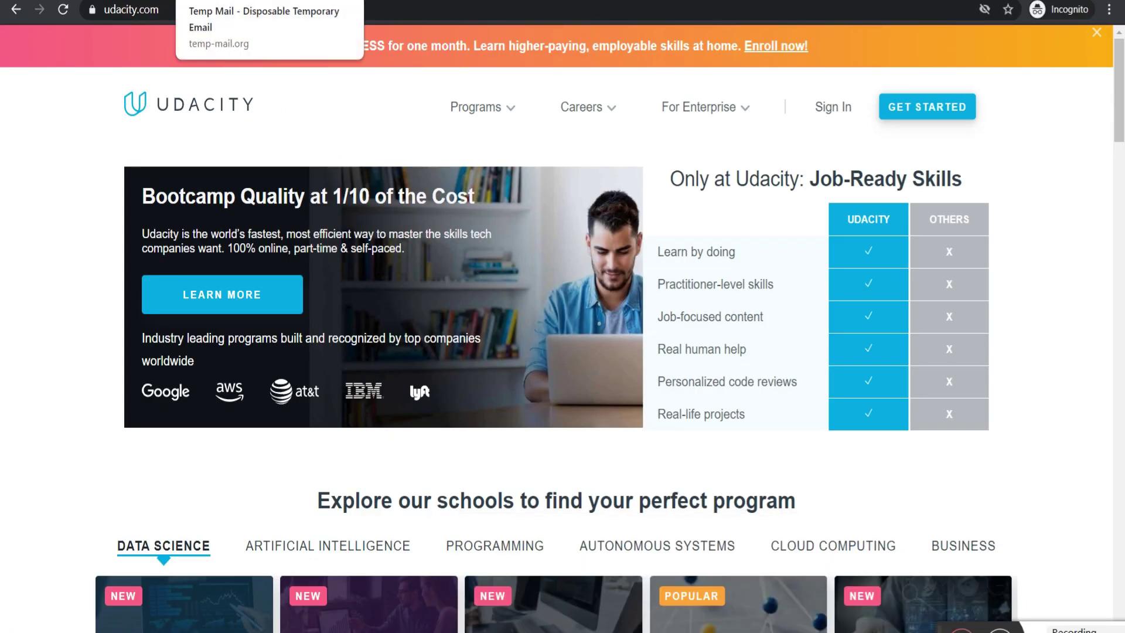
- Copy the temporary email address from Temp Mail and open Udacity's sign-in page
{"action": "left_click", "coordinate": [246, 1]}
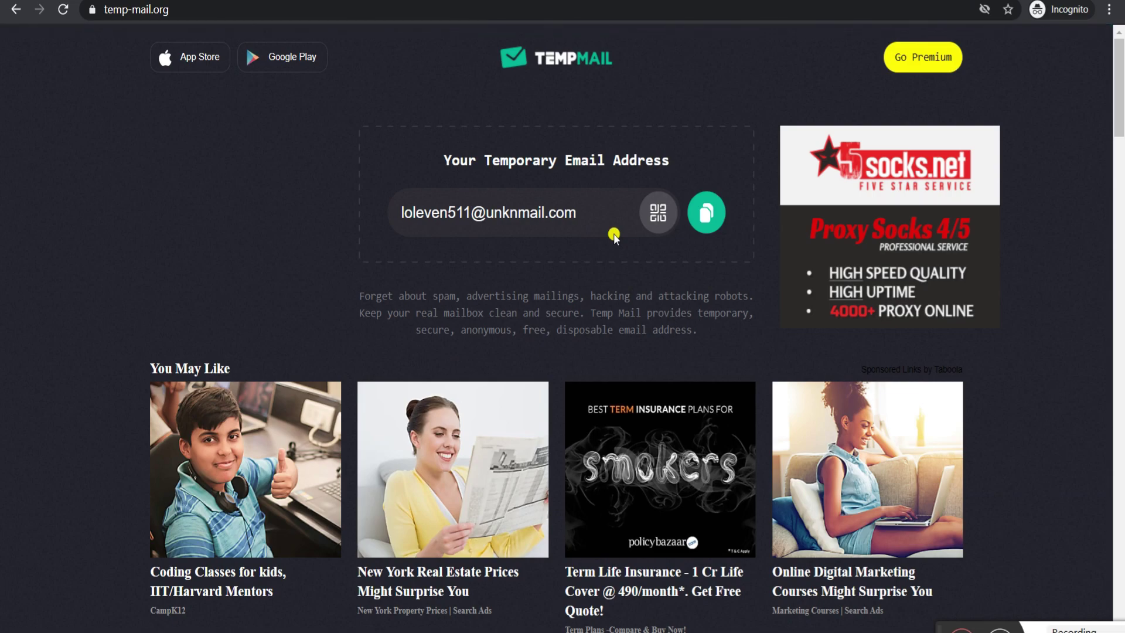
{"action": "left_click", "coordinate": [706, 214]}
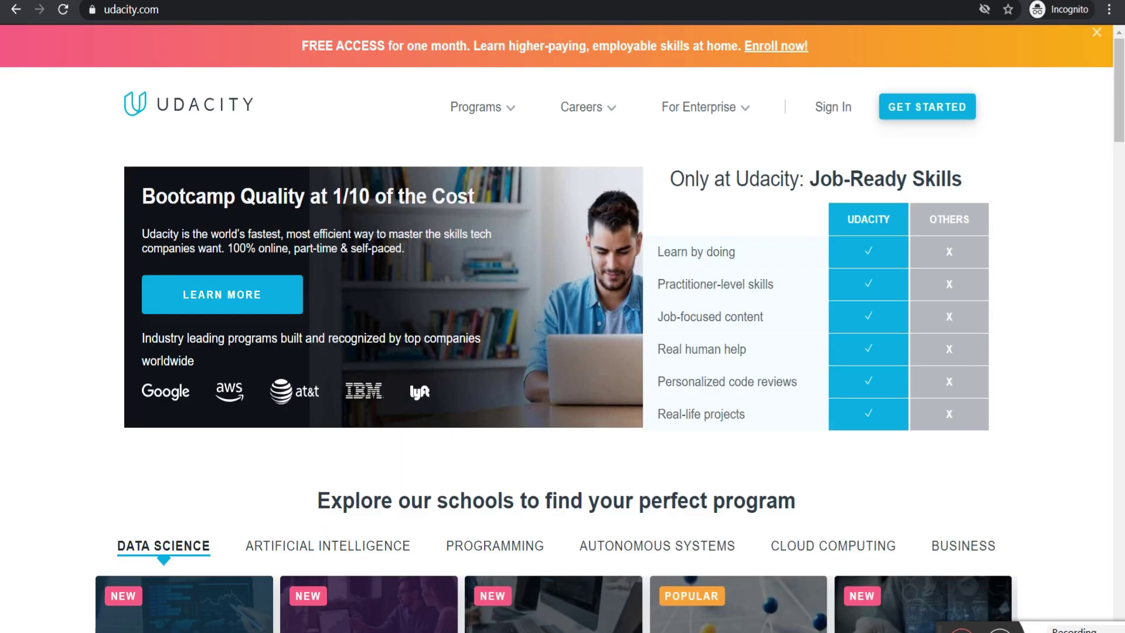
{"action": "left_click", "coordinate": [832, 108]}
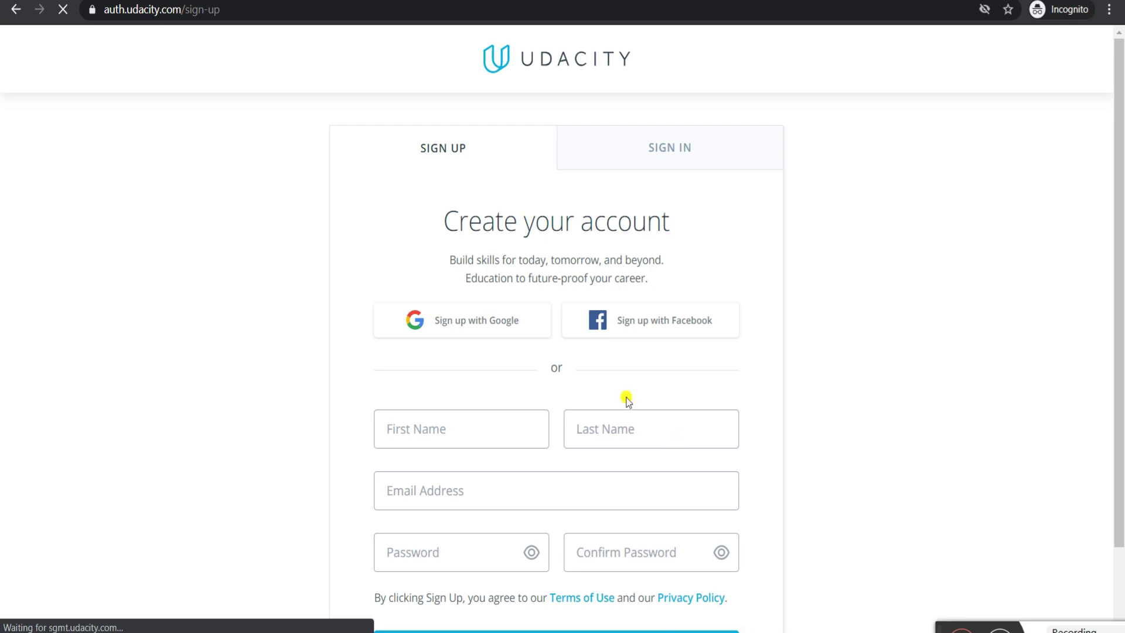
- Fill the sign-up form with first and last name, the pasted temp email, and a password
{"action": "left_click", "coordinate": [438, 425]}
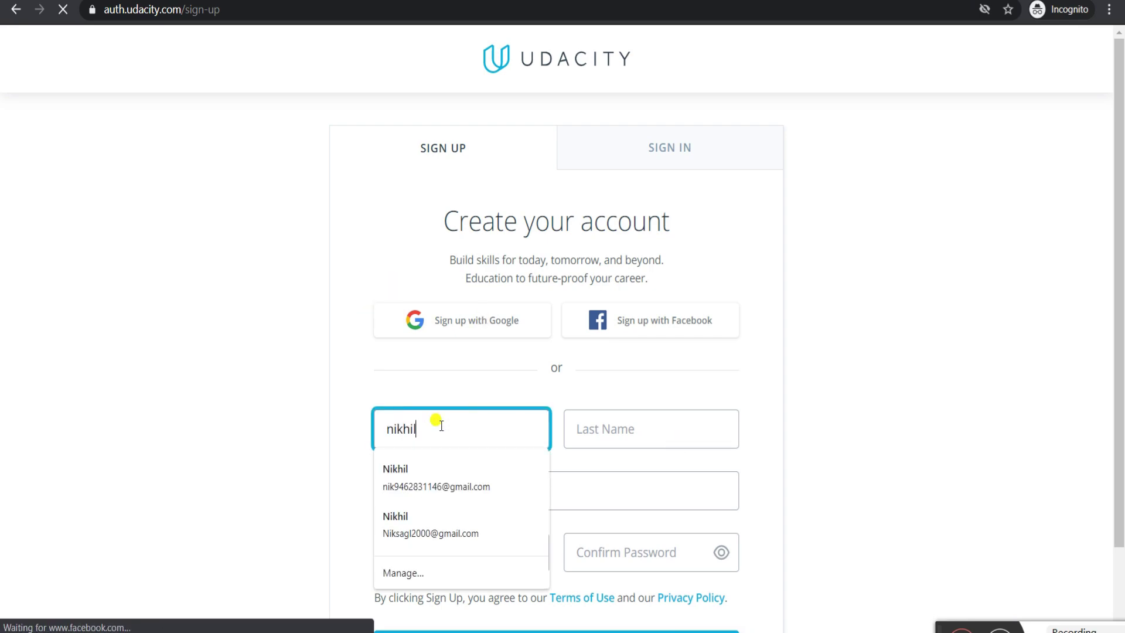
{"action": "left_click", "coordinate": [627, 437]}
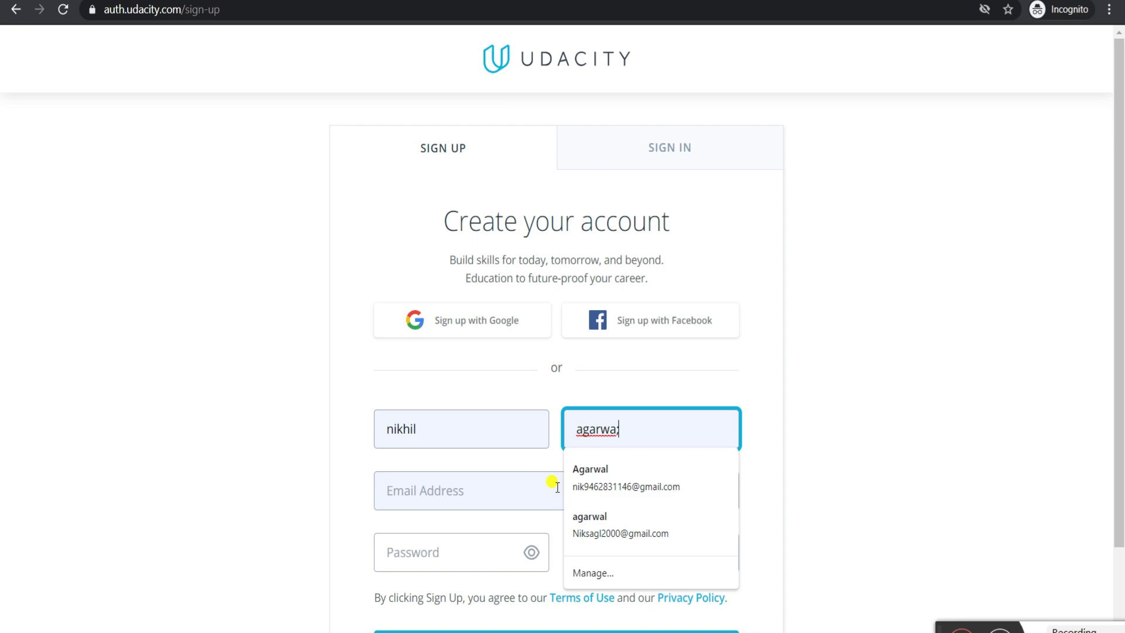
{"action": "left_click", "coordinate": [504, 489]}
{"action": "key", "text": "ctrl+v"}
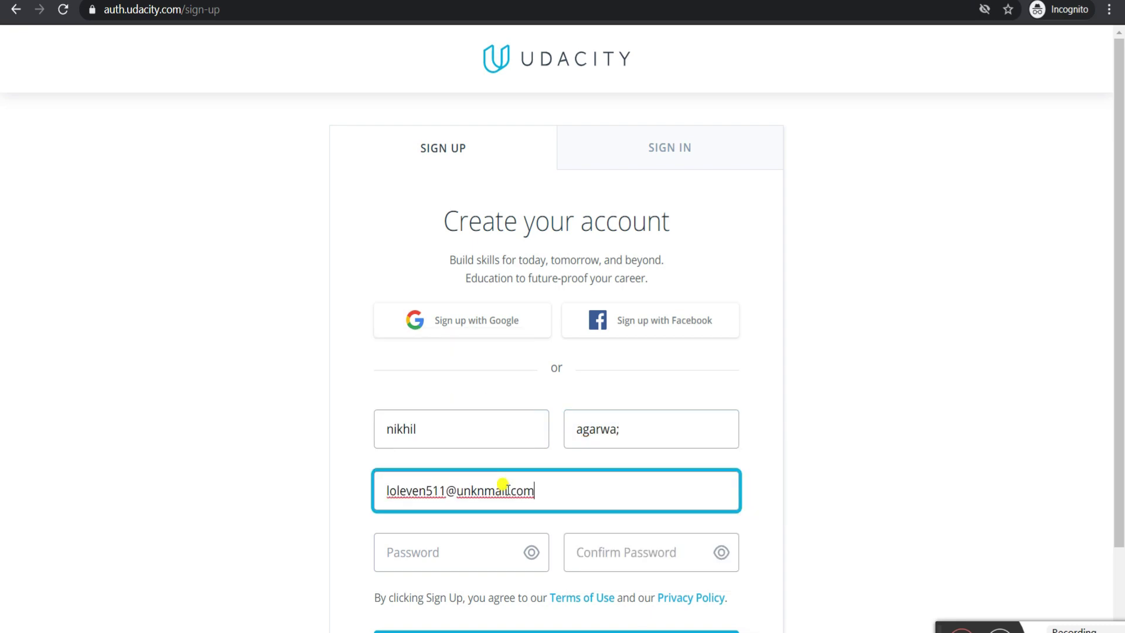
{"action": "left_click", "coordinate": [446, 553]}
{"action": "type", "text": "•"}
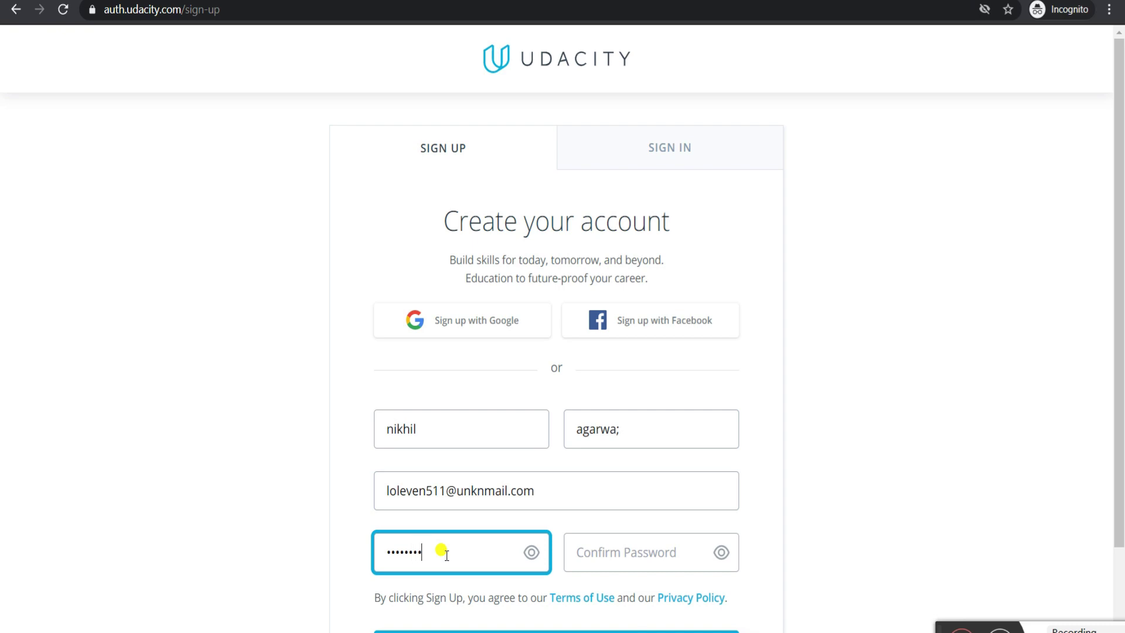
{"action": "left_click", "coordinate": [585, 536]}
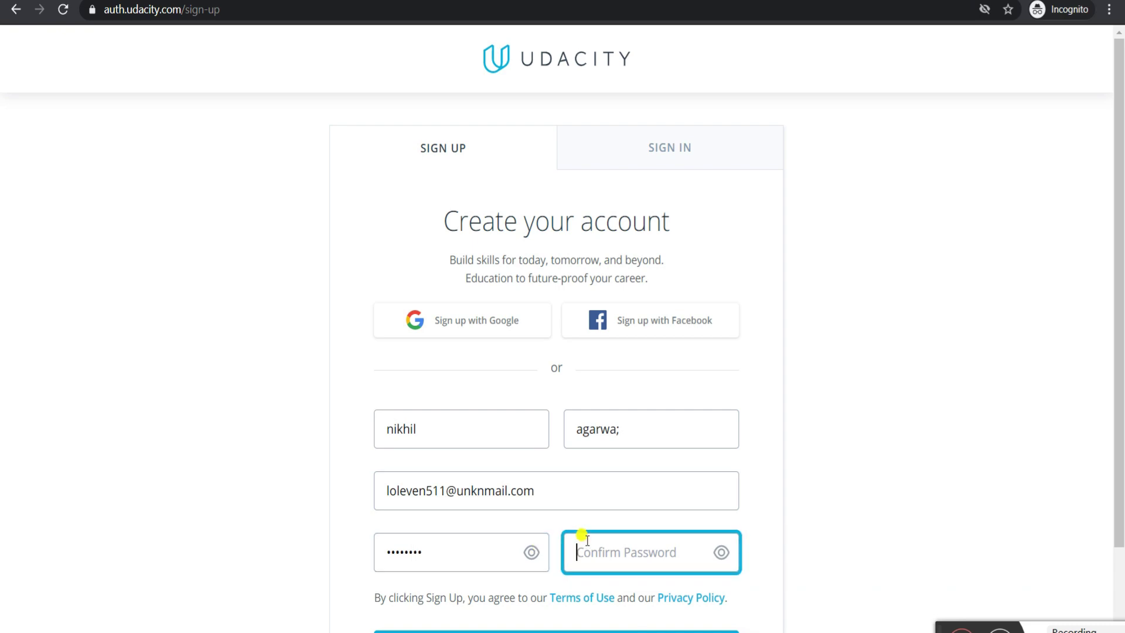
{"action": "type", "text": "•"}
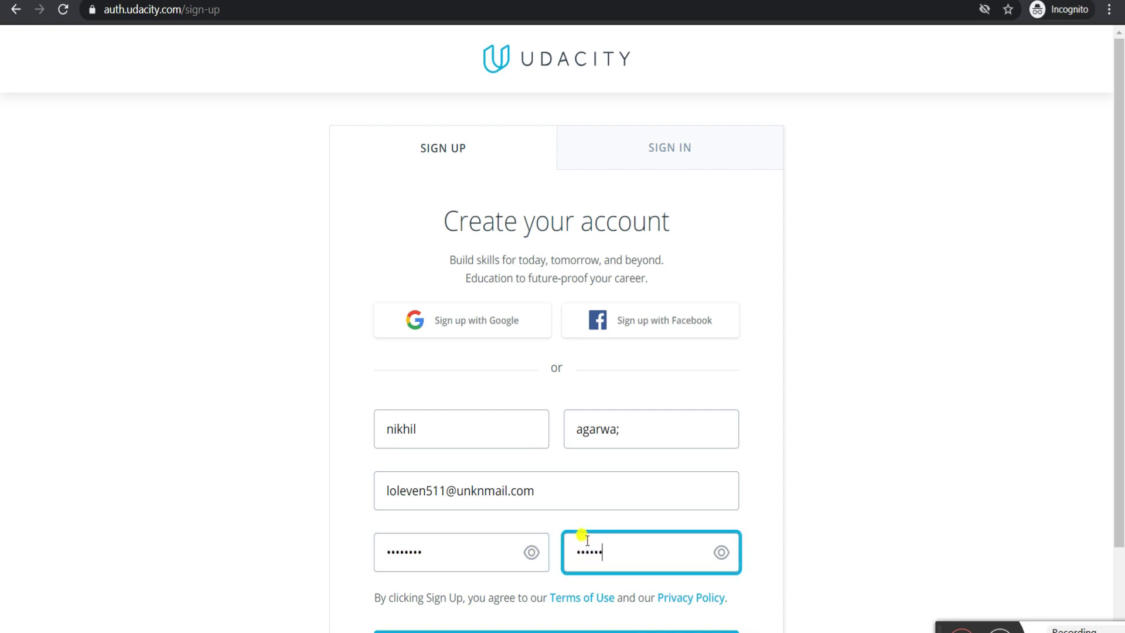
- Fix the last-name typo, submit, and re-enter both passwords after the 'too common' error
{"action": "scroll", "coordinate": [485, 532], "scroll_direction": "down", "scroll_amount": 2}
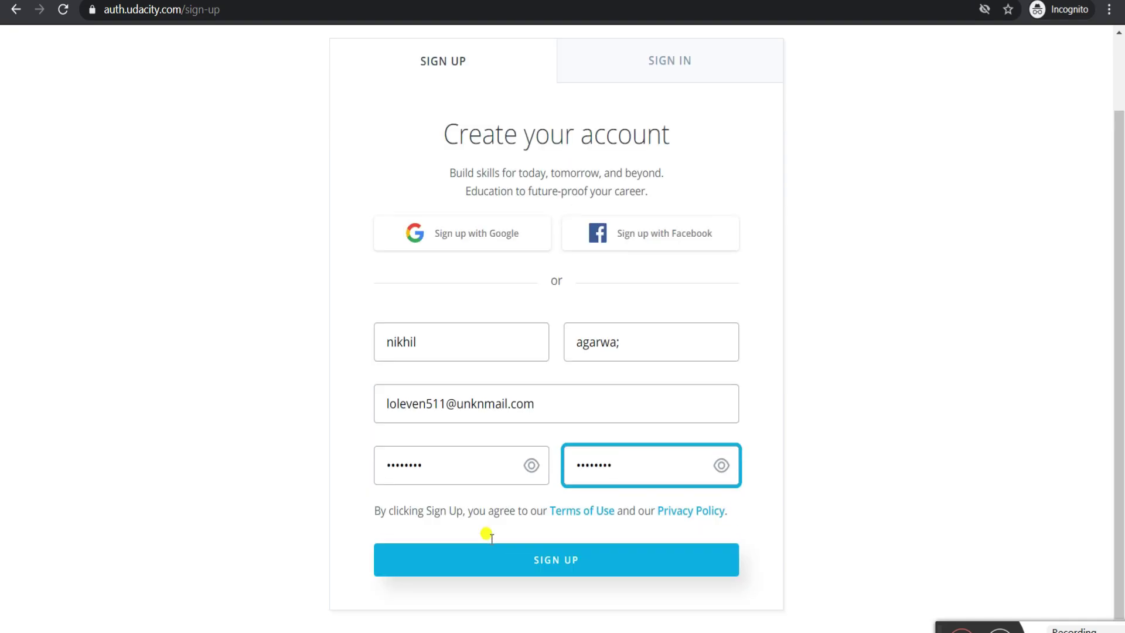
{"action": "left_click", "coordinate": [639, 337]}
{"action": "key", "text": "BackSpace"}
{"action": "type", "text": "l"}
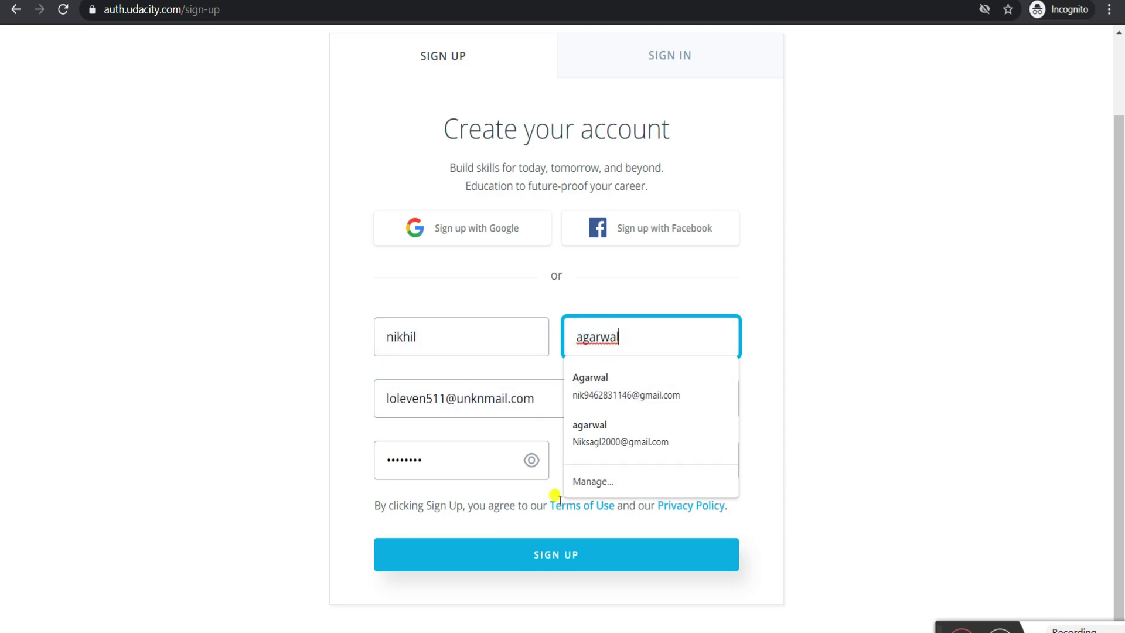
{"action": "left_click", "coordinate": [498, 555]}
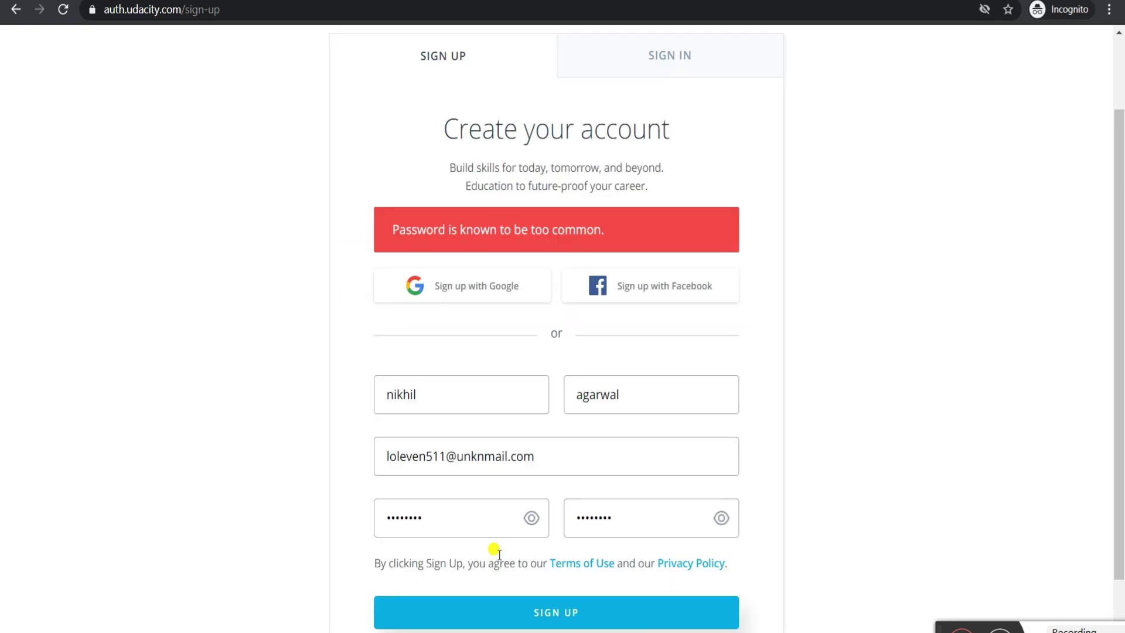
{"action": "left_click", "coordinate": [426, 509]}
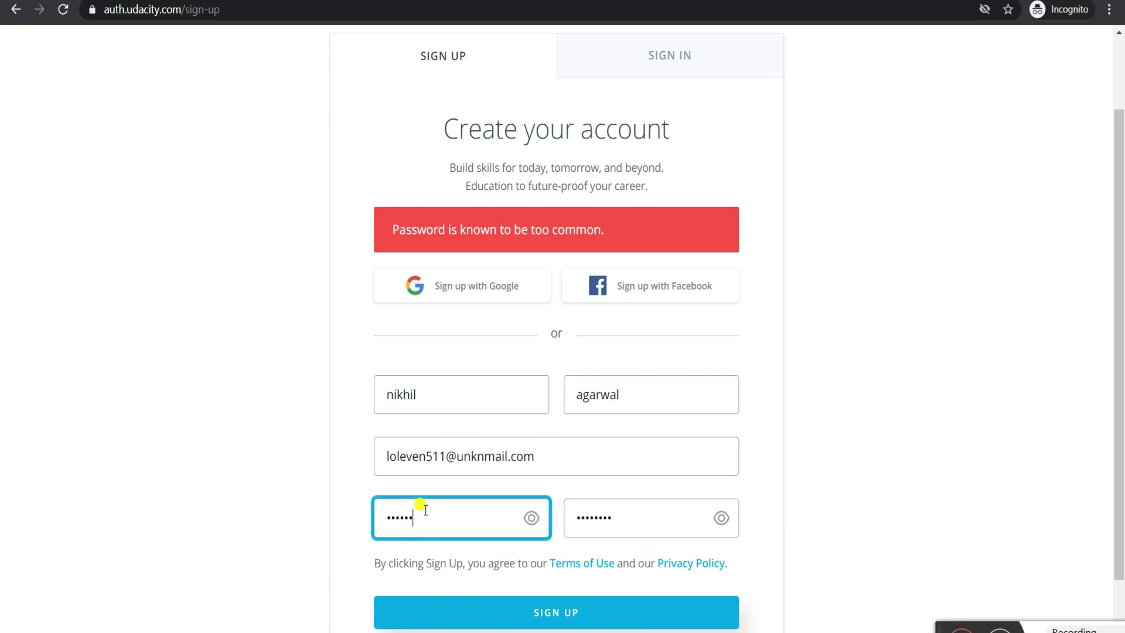
{"action": "left_click", "coordinate": [638, 513]}
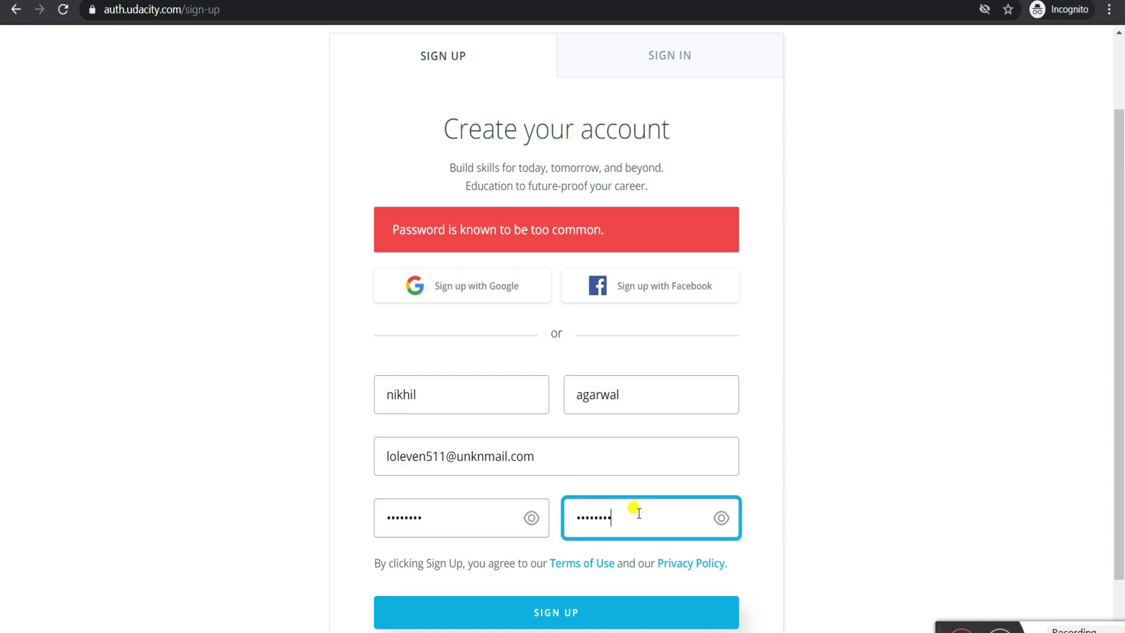
{"action": "left_click", "coordinate": [552, 608]}
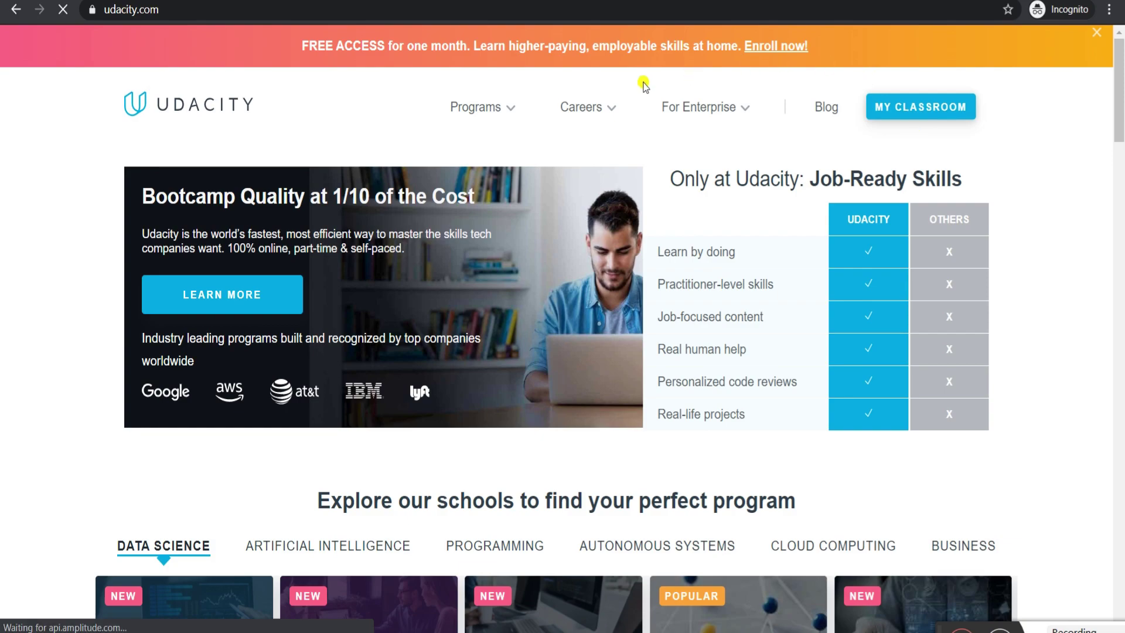
- Open the Product Manager Nanodegree page from Programs > Business
{"action": "left_click", "coordinate": [492, 115]}
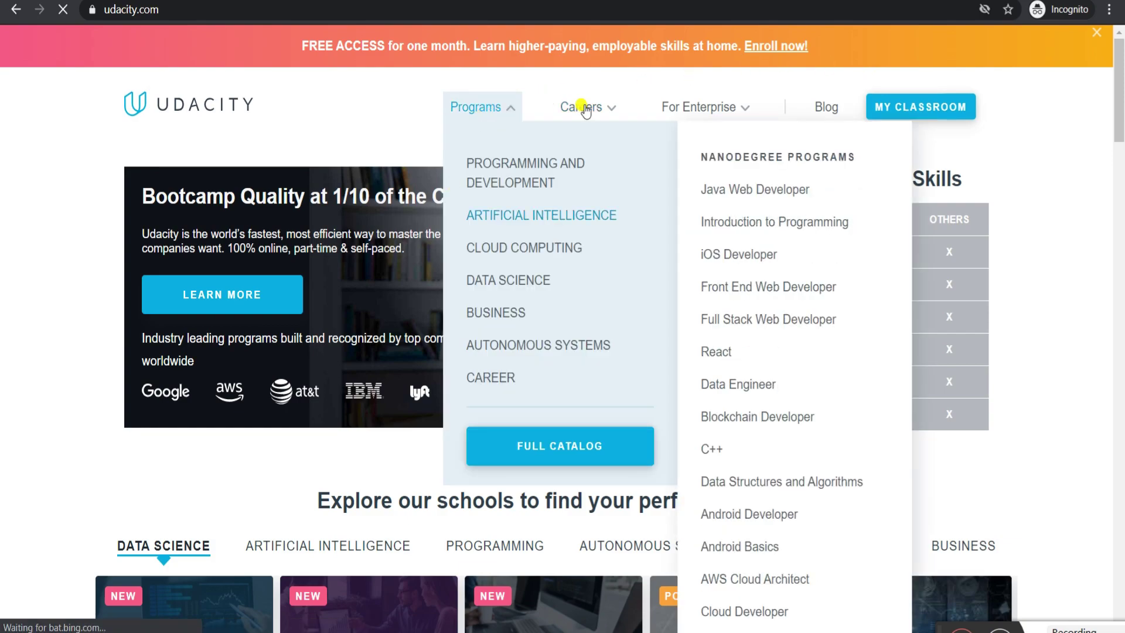
{"action": "mouse_move", "coordinate": [504, 280]}
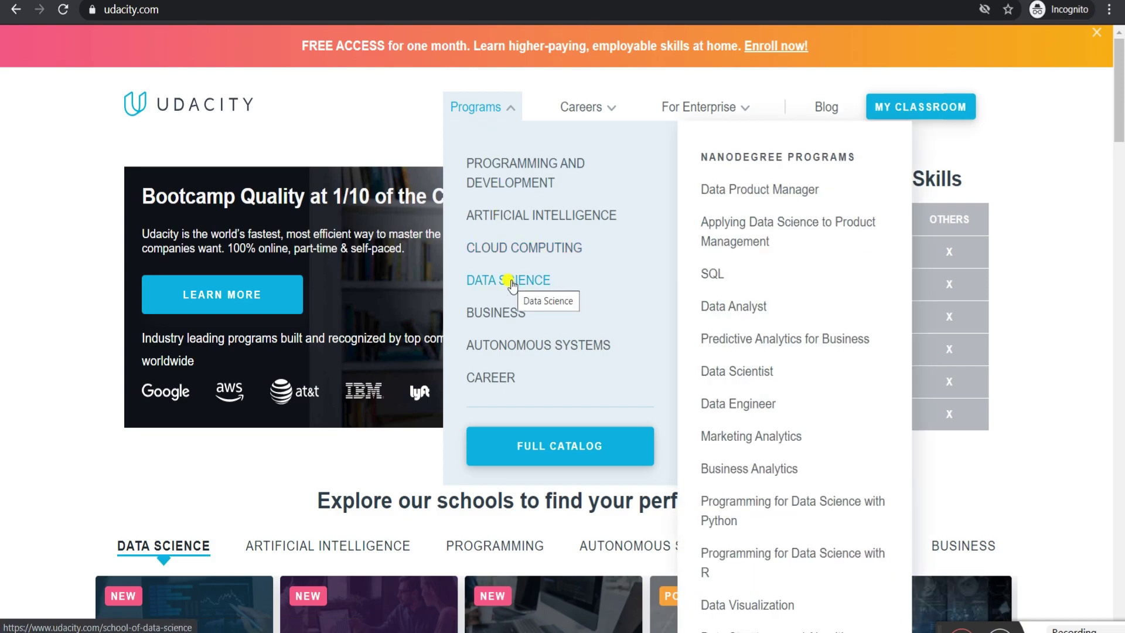
{"action": "mouse_move", "coordinate": [498, 312]}
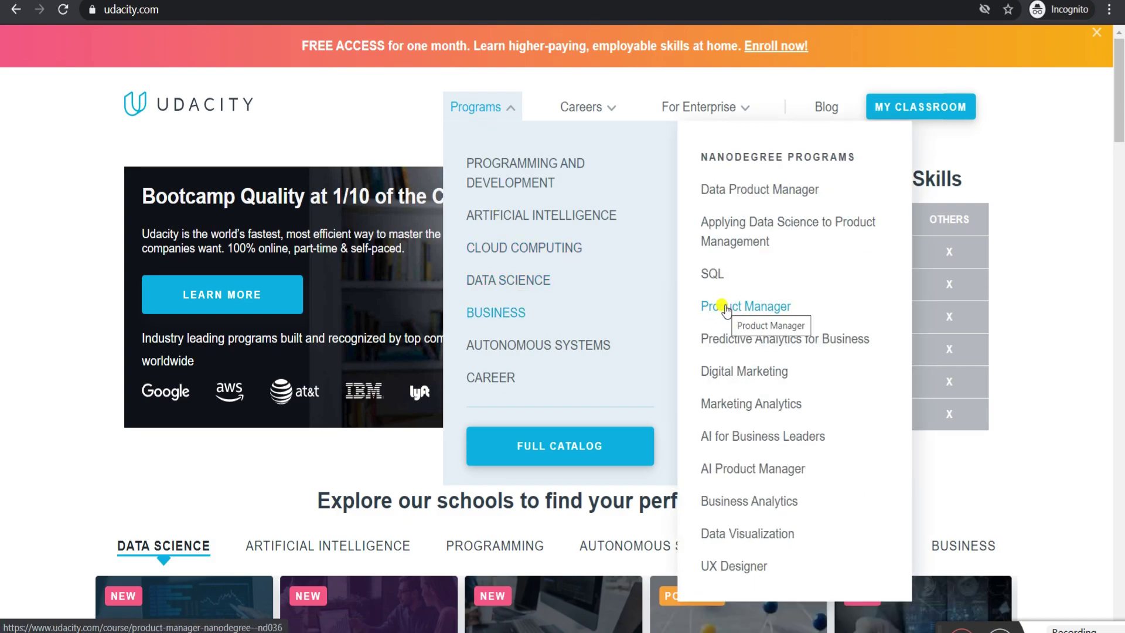
{"action": "left_click", "coordinate": [726, 308]}
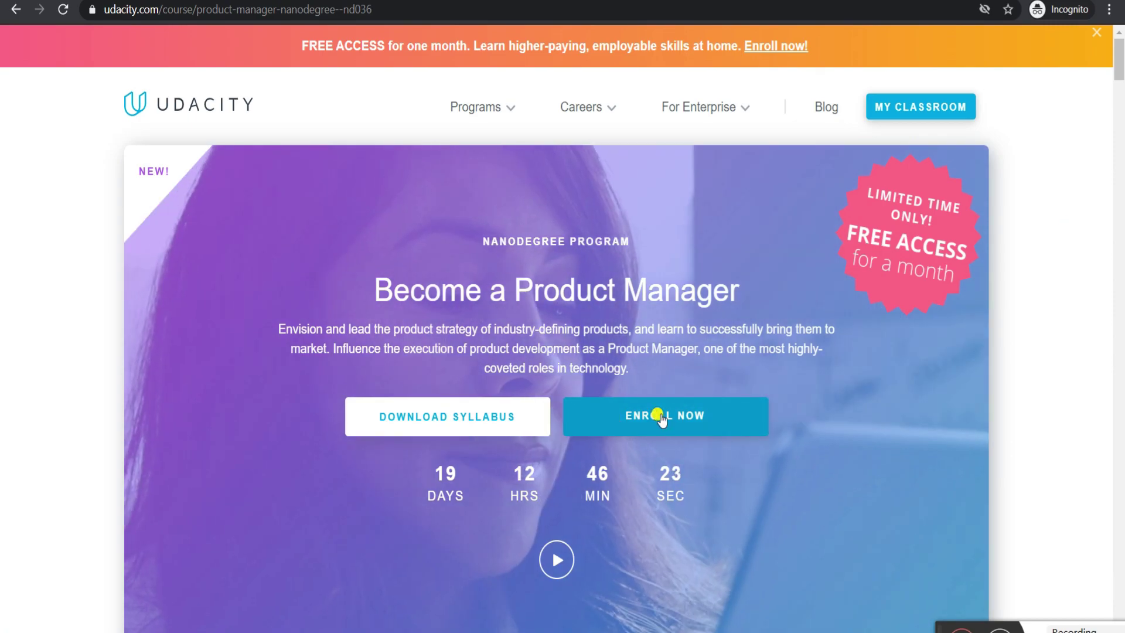
- Reload the course page, scroll to Pay As You Go, and enroll in the free month
{"action": "left_click", "coordinate": [661, 416]}
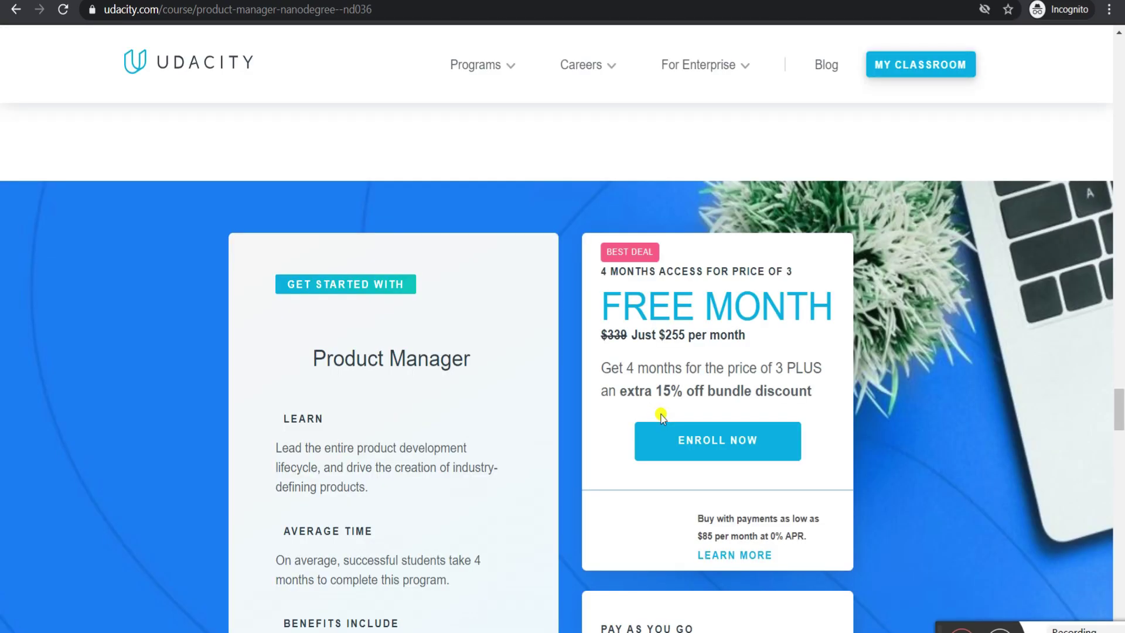
{"action": "scroll", "coordinate": [679, 472], "scroll_direction": "down", "scroll_amount": 4}
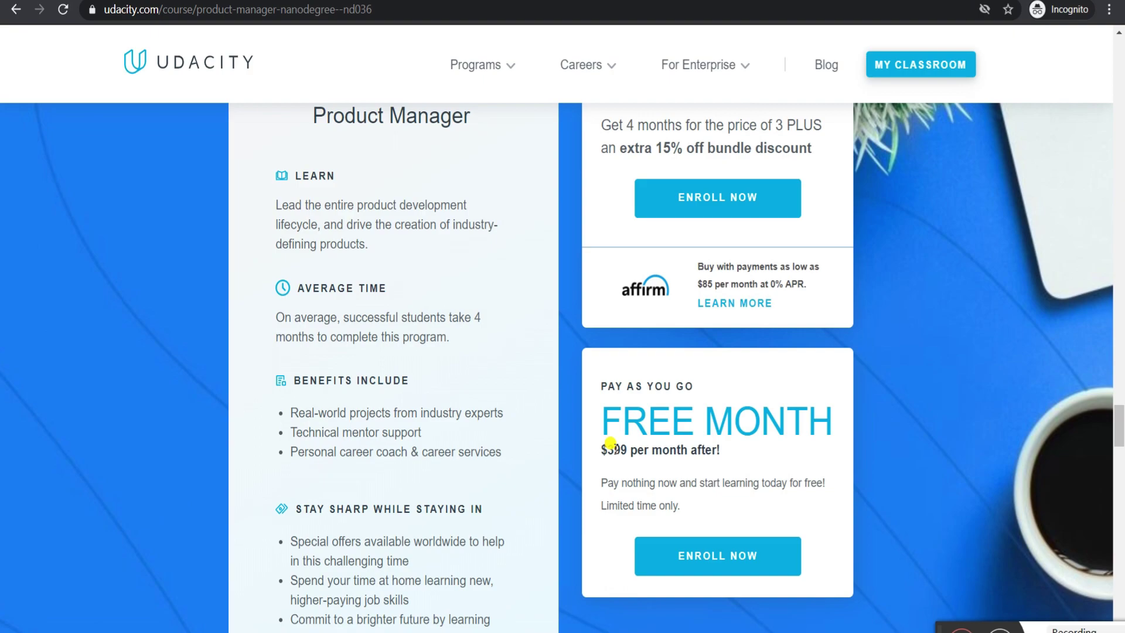
{"action": "left_click", "coordinate": [62, 9]}
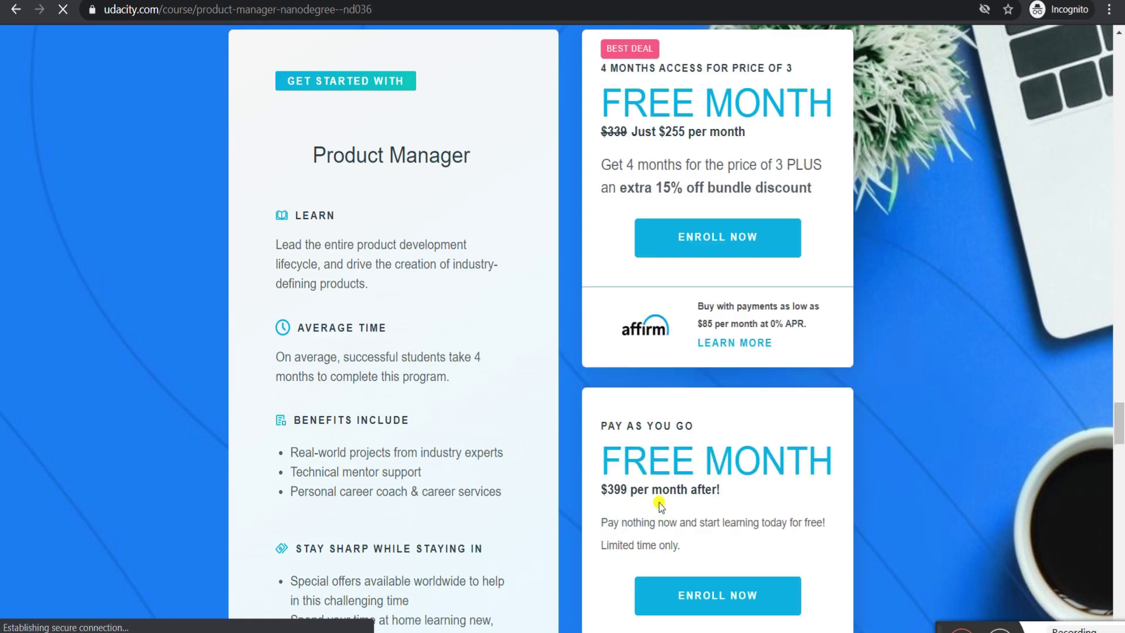
{"action": "scroll", "coordinate": [651, 497], "scroll_direction": "down", "scroll_amount": 3}
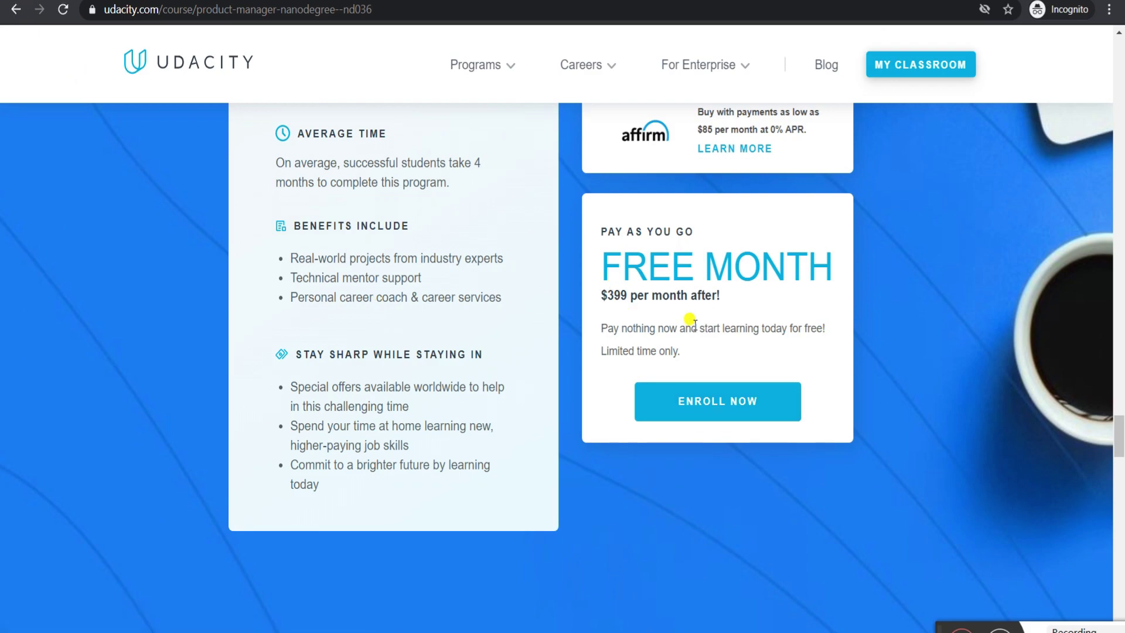
{"action": "left_click", "coordinate": [692, 397]}
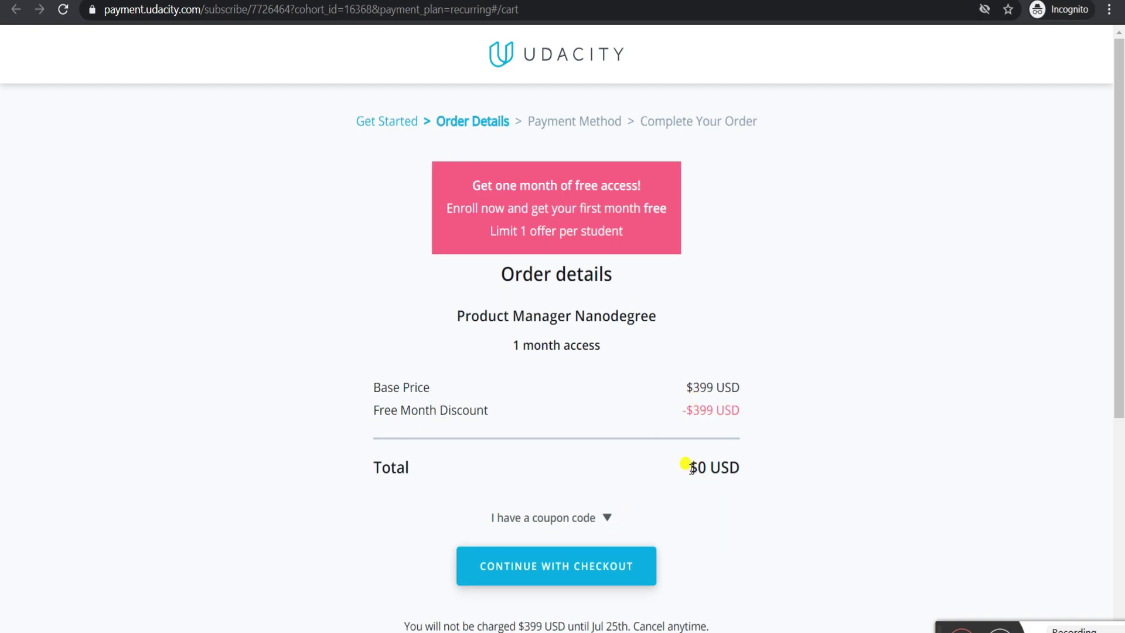
- Continue to the Payment Method step and enter the cardholder's name
{"action": "left_click", "coordinate": [586, 564]}
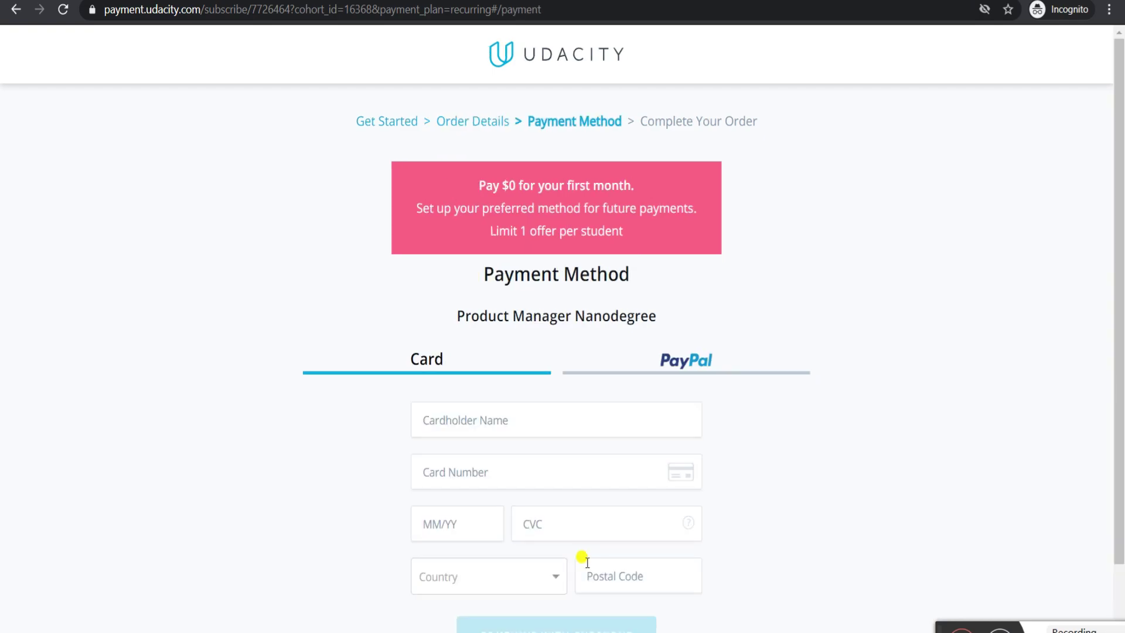
{"action": "left_click", "coordinate": [558, 400]}
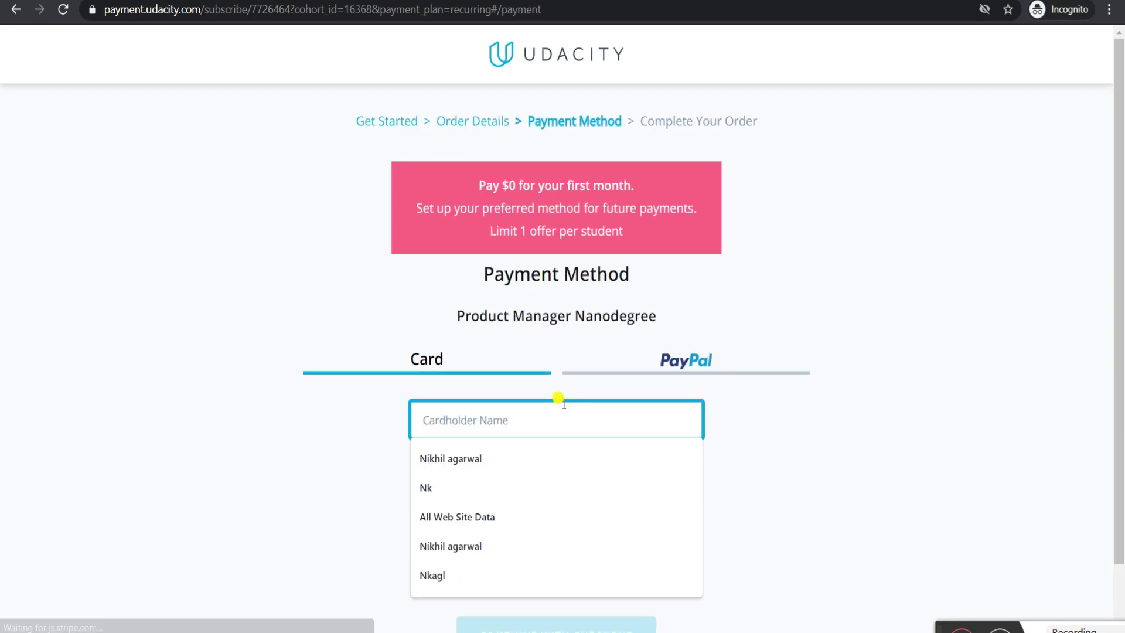
{"action": "type", "text": "nikhil"}
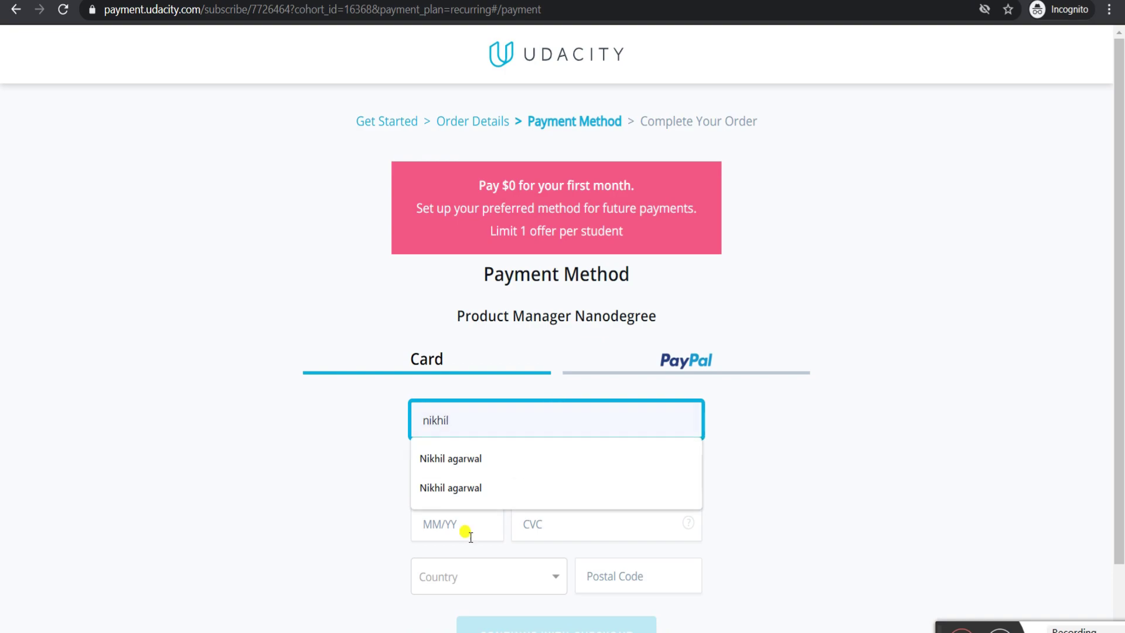
{"action": "left_click", "coordinate": [456, 522]}
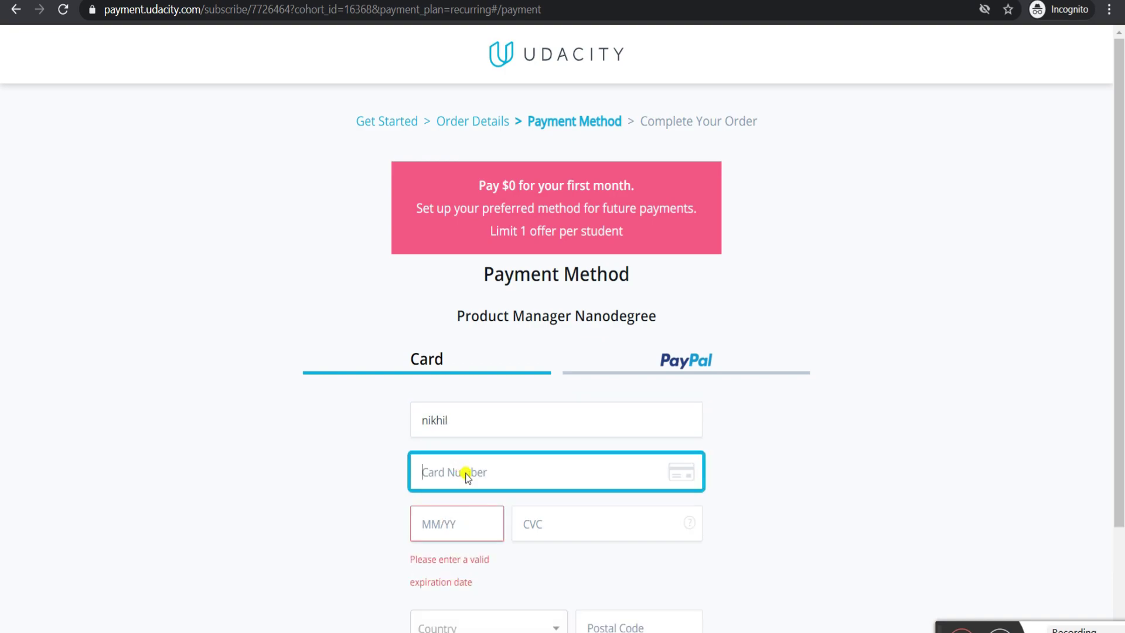
{"action": "left_click", "coordinate": [462, 471]}
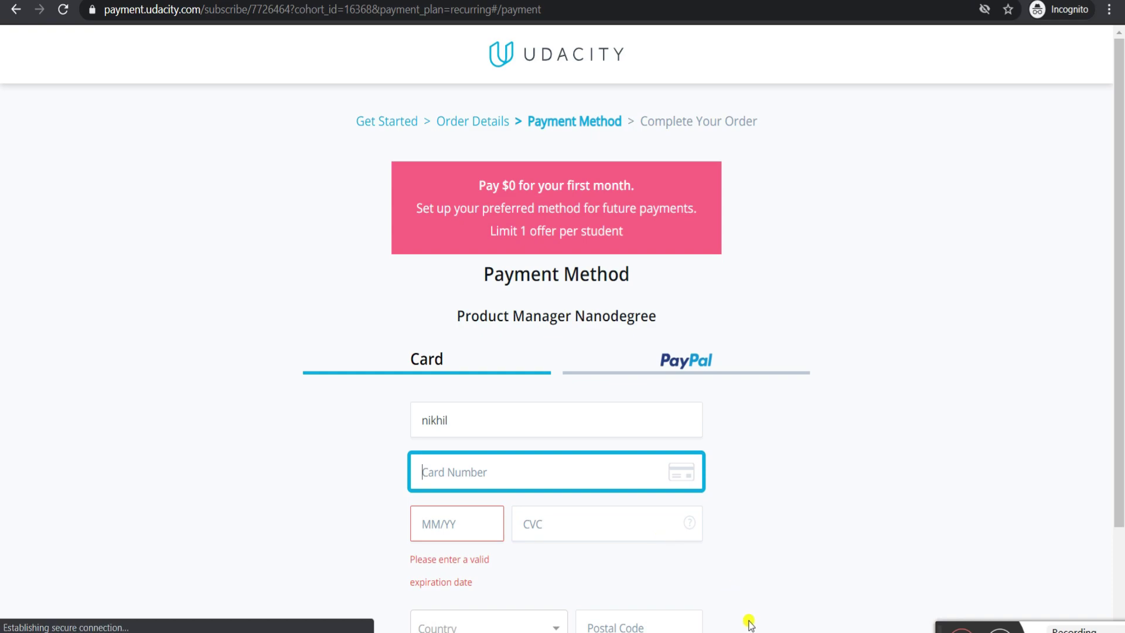
- Switch to Notepad and select the saved card number
{"action": "mouse_move", "coordinate": [732, 625]}
{"action": "left_click", "coordinate": [734, 605]}
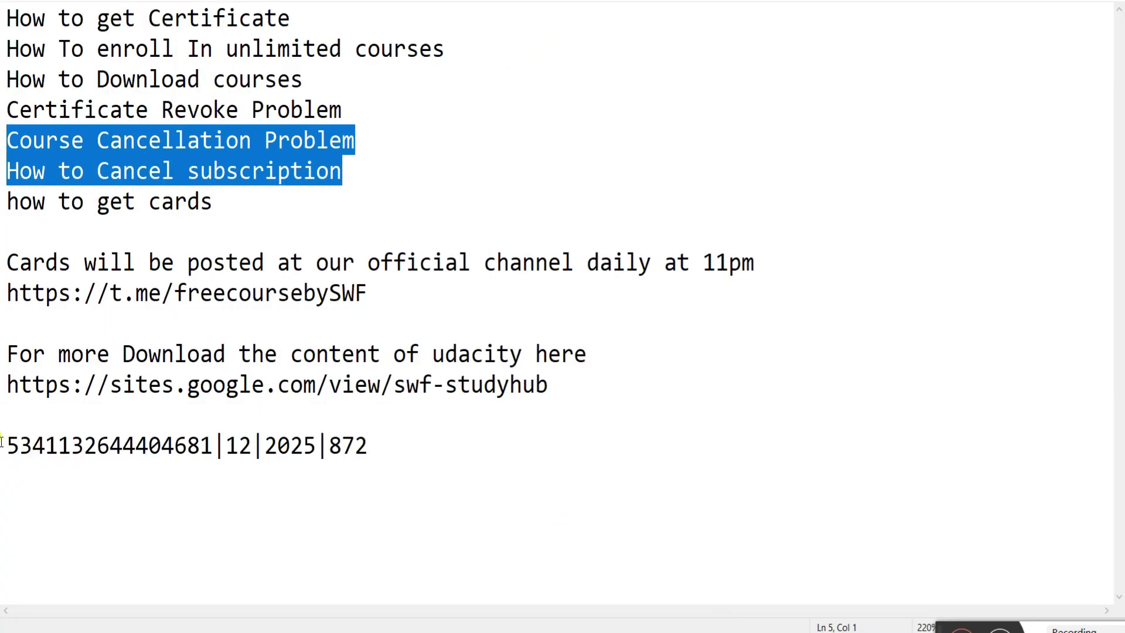
{"action": "left_click_drag", "start_coordinate": [12, 437], "coordinate": [212, 439]}
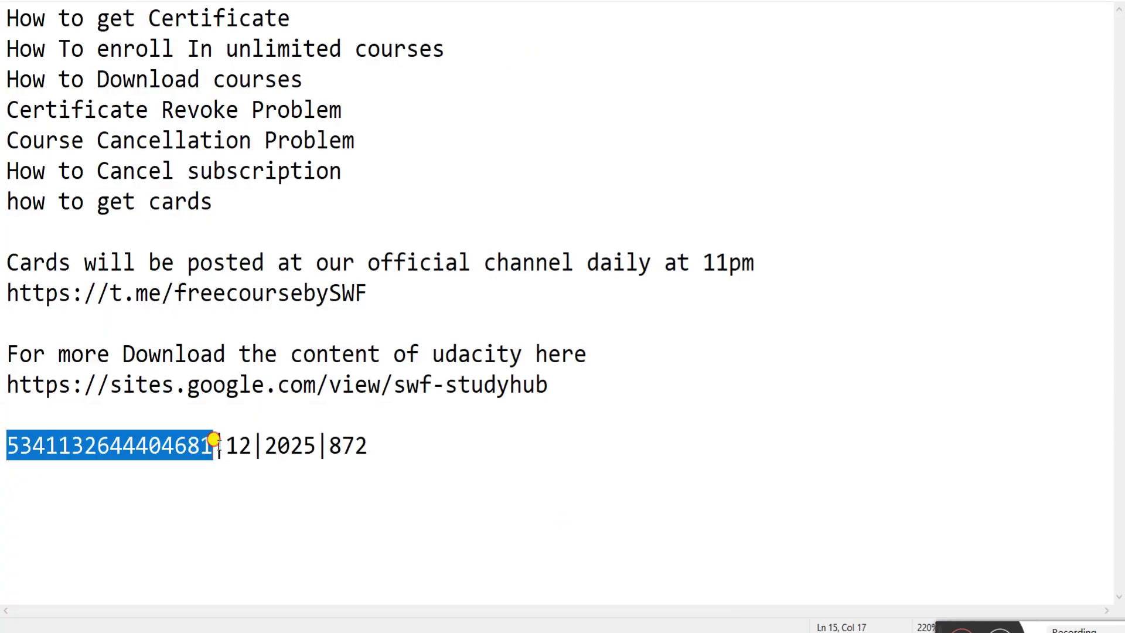
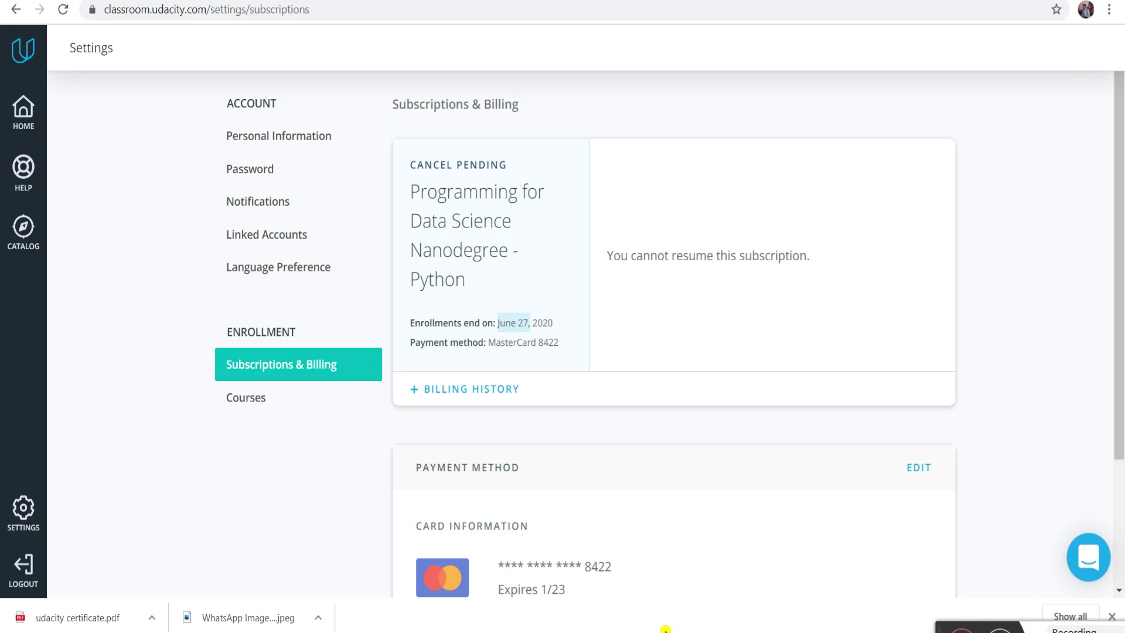
- Paste the saved card number into the Udacity payment form and fill in expiry and CVC
{"action": "mouse_move", "coordinate": [665, 628]}
{"action": "left_click", "coordinate": [779, 615]}
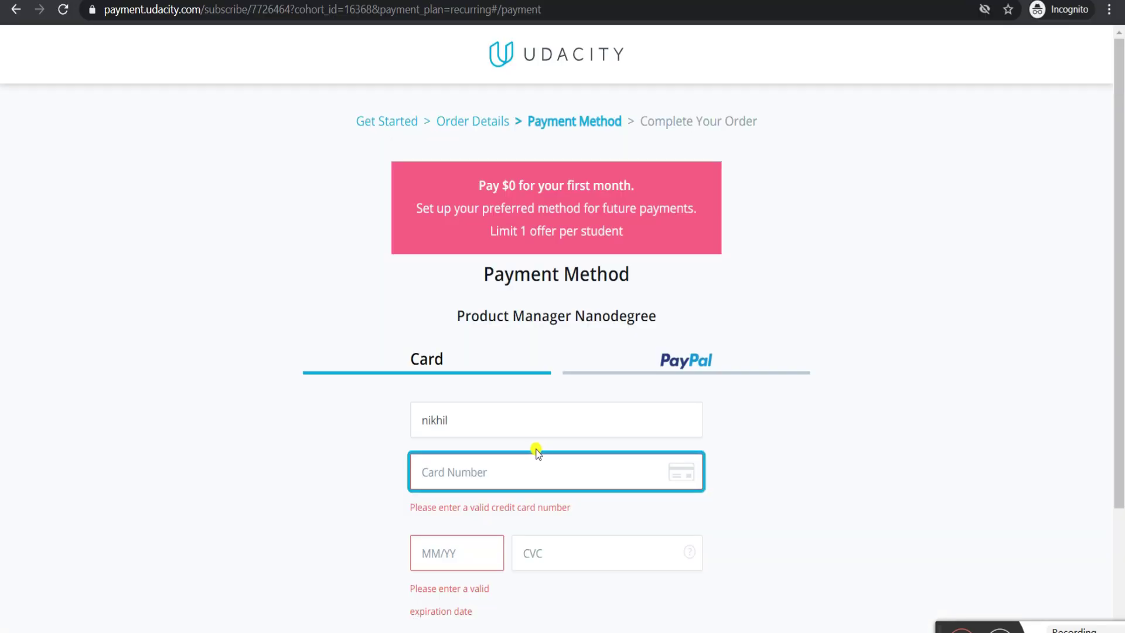
{"action": "key", "text": "ctrl+v"}
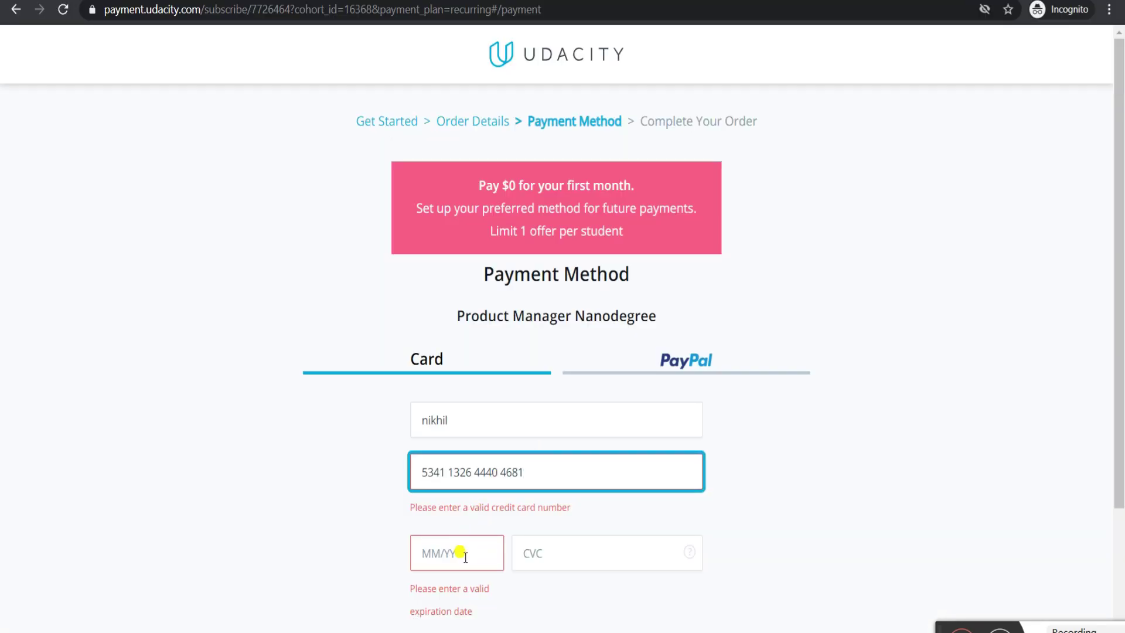
{"action": "left_click", "coordinate": [459, 553]}
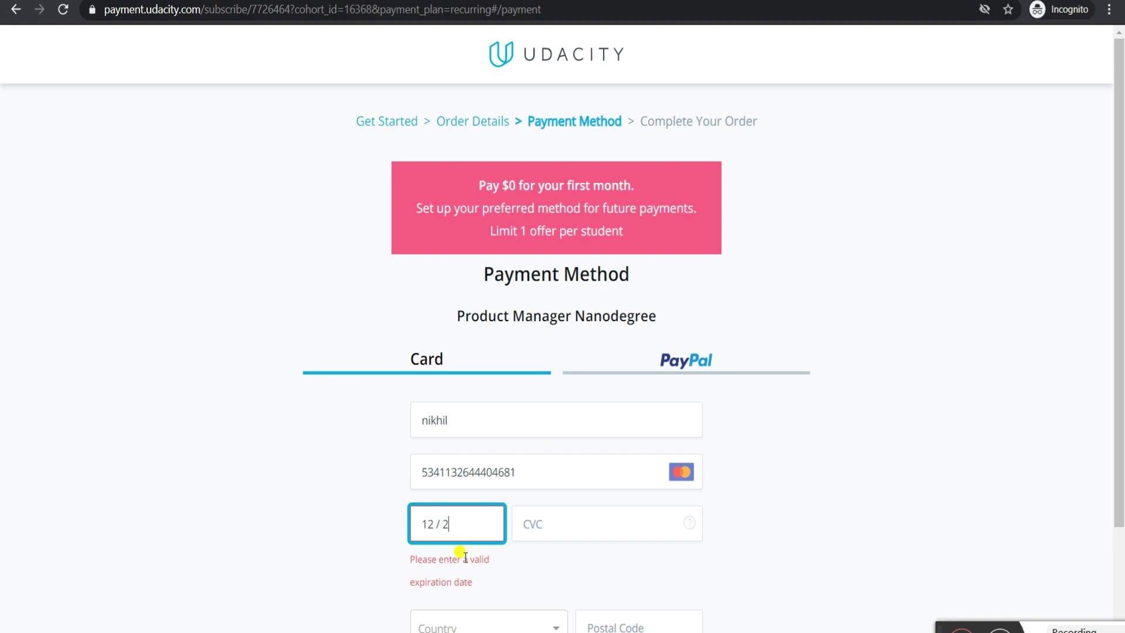
{"action": "left_click", "coordinate": [539, 517]}
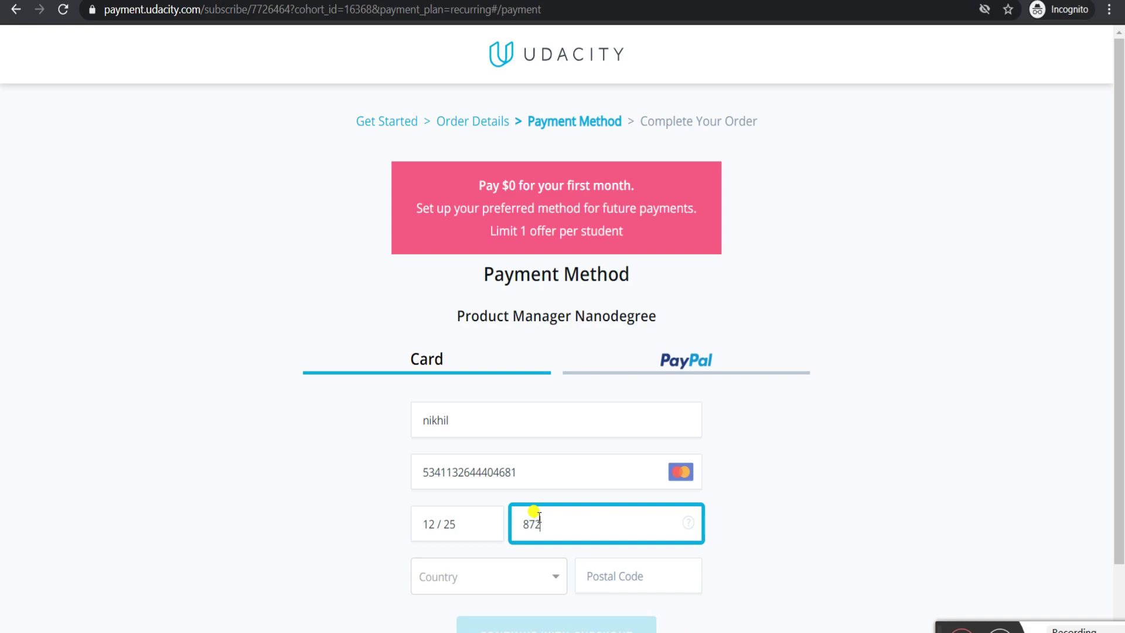
- Set the billing country to United States and zip code 10010, then continue checkout
{"action": "left_click", "coordinate": [533, 573]}
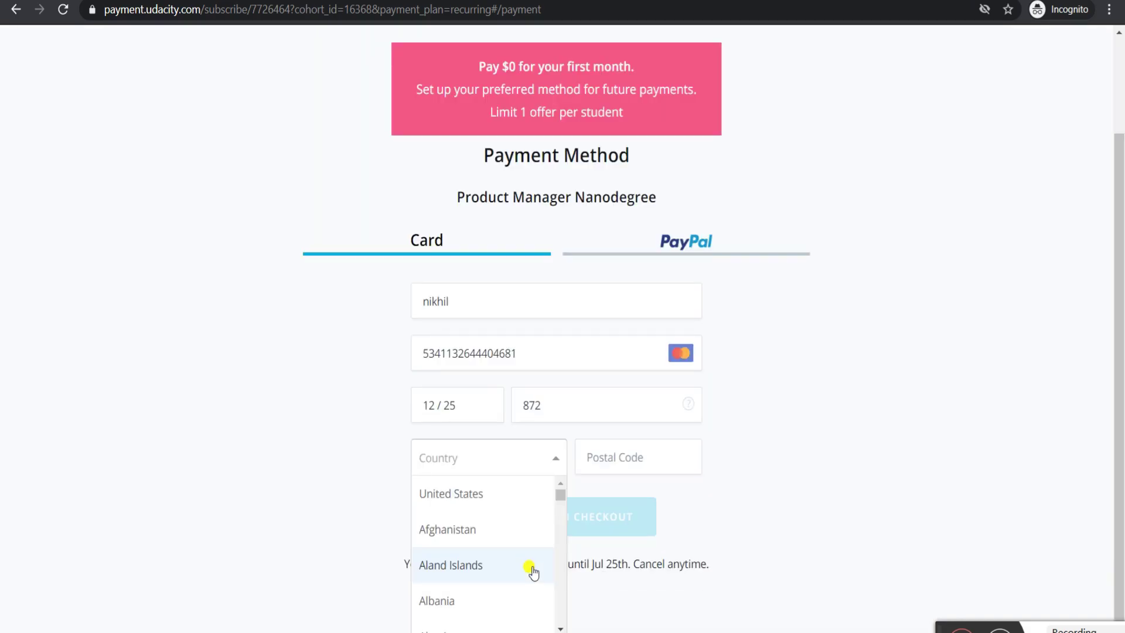
{"action": "left_click", "coordinate": [515, 494]}
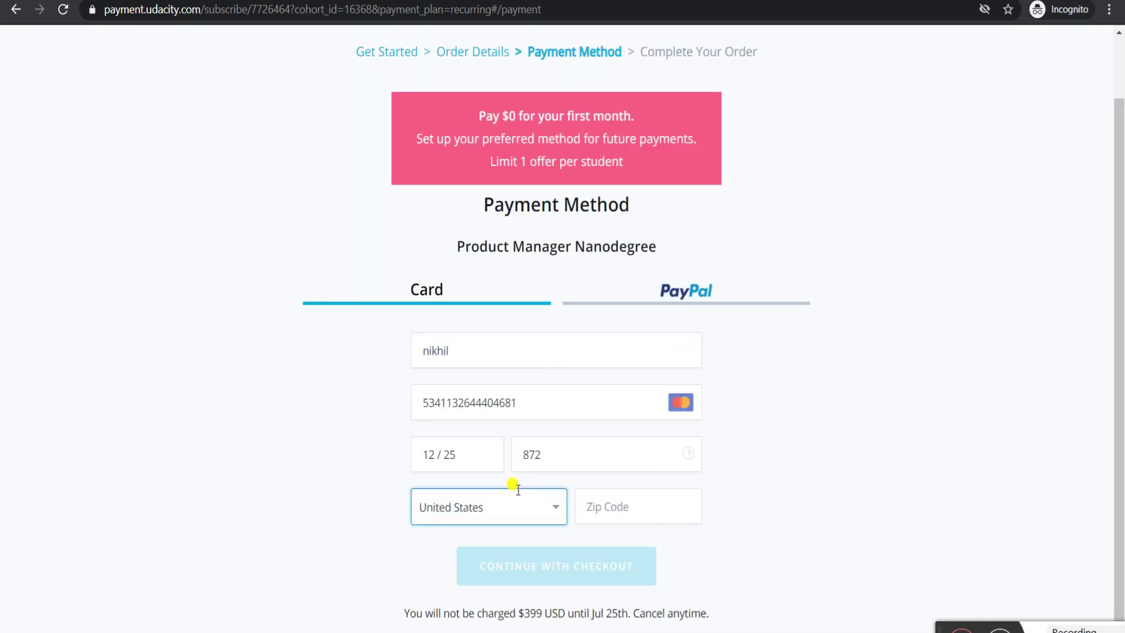
{"action": "left_click", "coordinate": [627, 501]}
{"action": "type", "text": "100"}
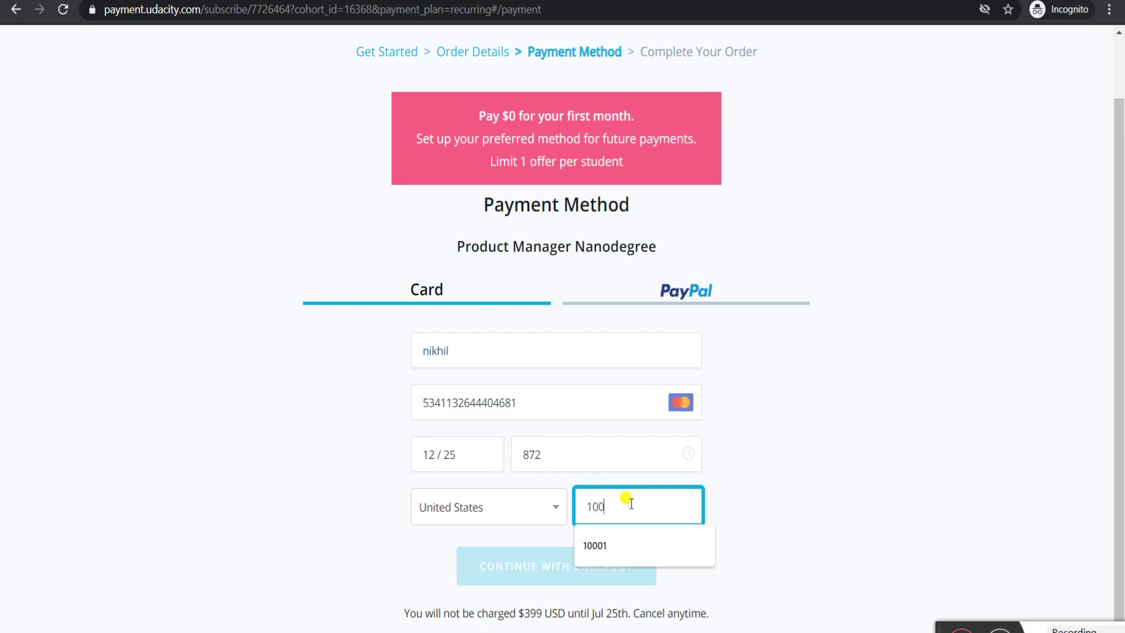
{"action": "type", "text": "10"}
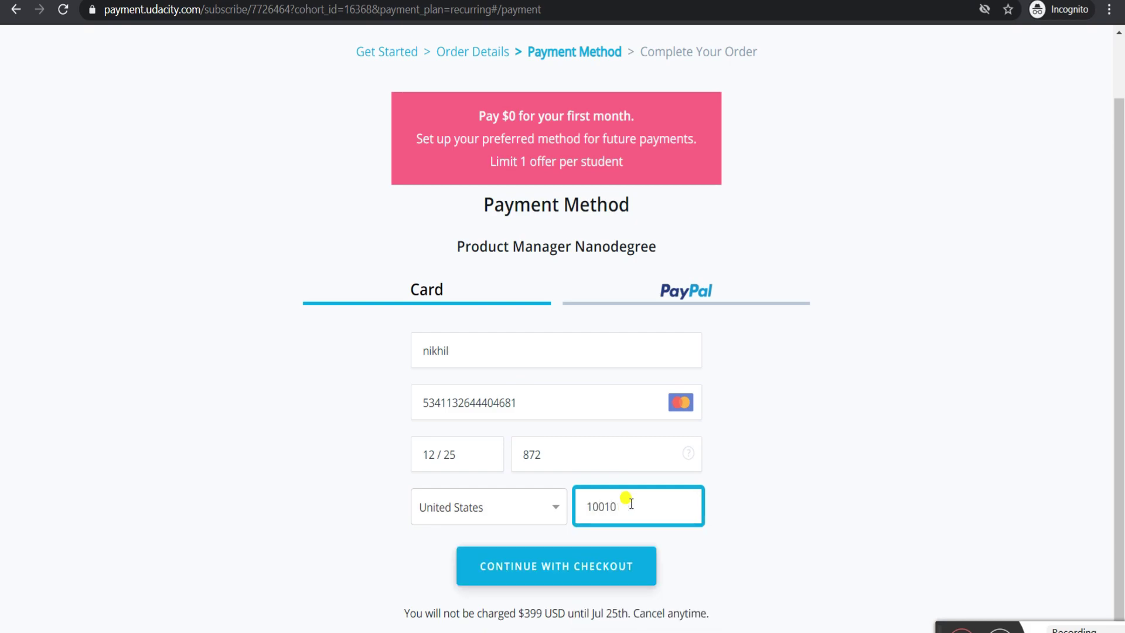
{"action": "left_click", "coordinate": [583, 573]}
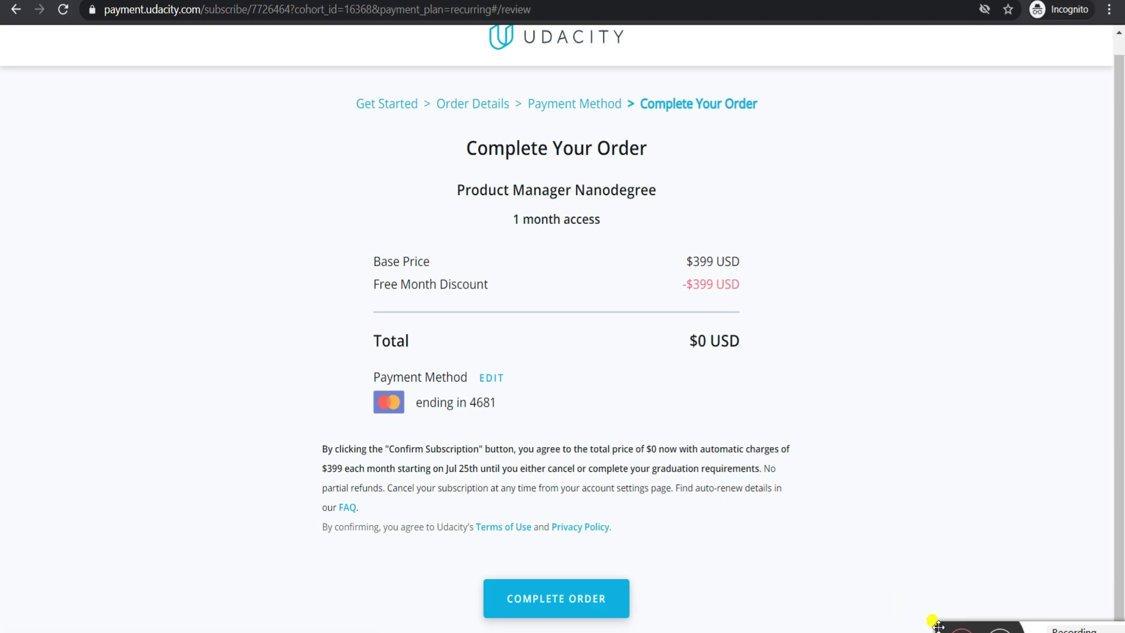
- Submit the $0 Product Manager Nanodegree order and read the free-month ineligibility error
{"action": "left_click", "coordinate": [580, 593]}
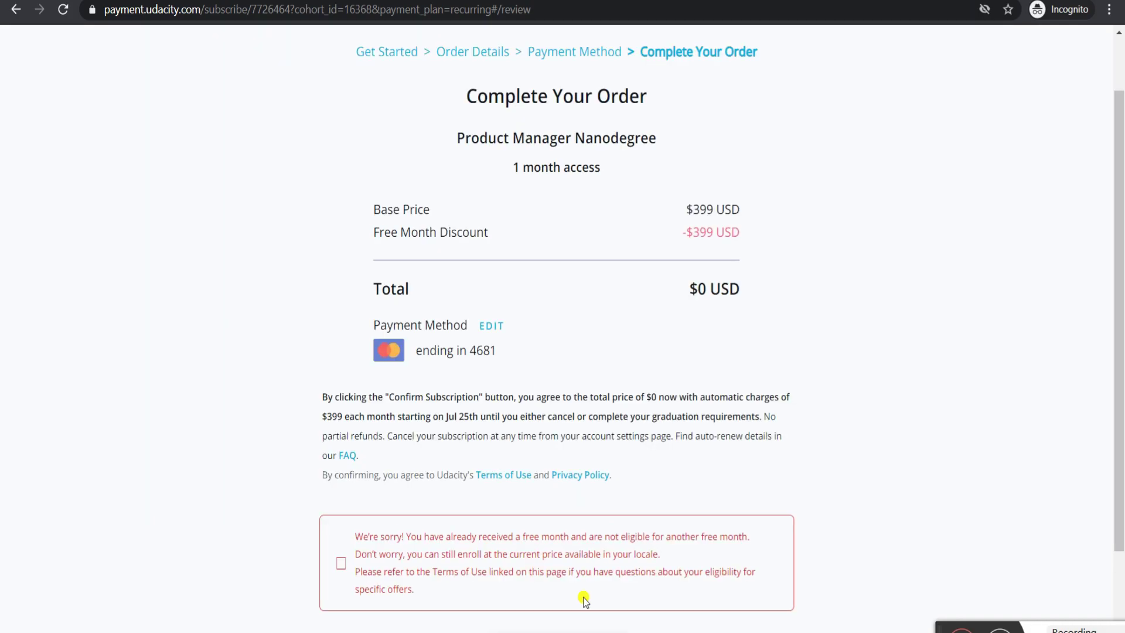
{"action": "scroll", "coordinate": [520, 482], "scroll_direction": "up", "scroll_amount": 1}
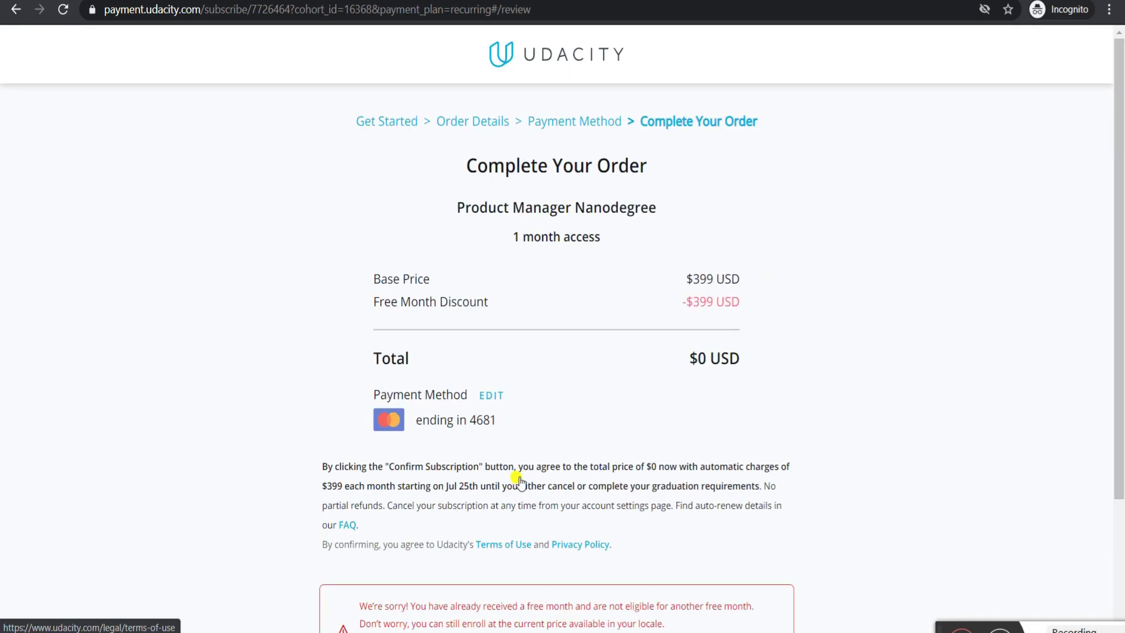
{"action": "scroll", "coordinate": [520, 481], "scroll_direction": "down", "scroll_amount": 2}
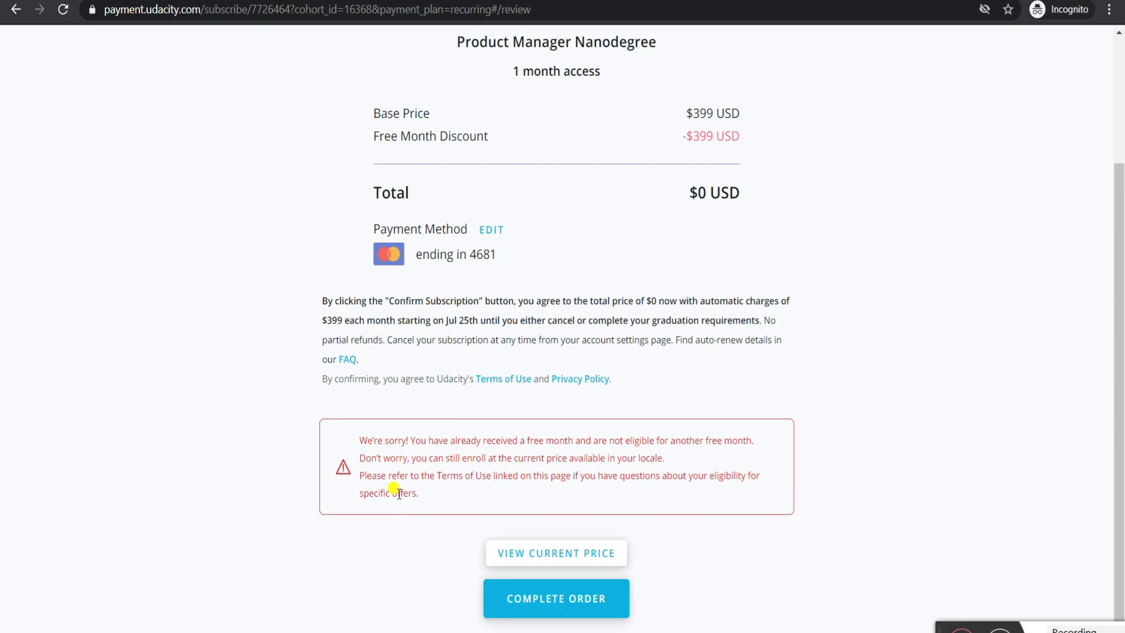
- Edit the payment method, clearing the old card number and re-entering the card details
{"action": "left_click", "coordinate": [492, 229]}
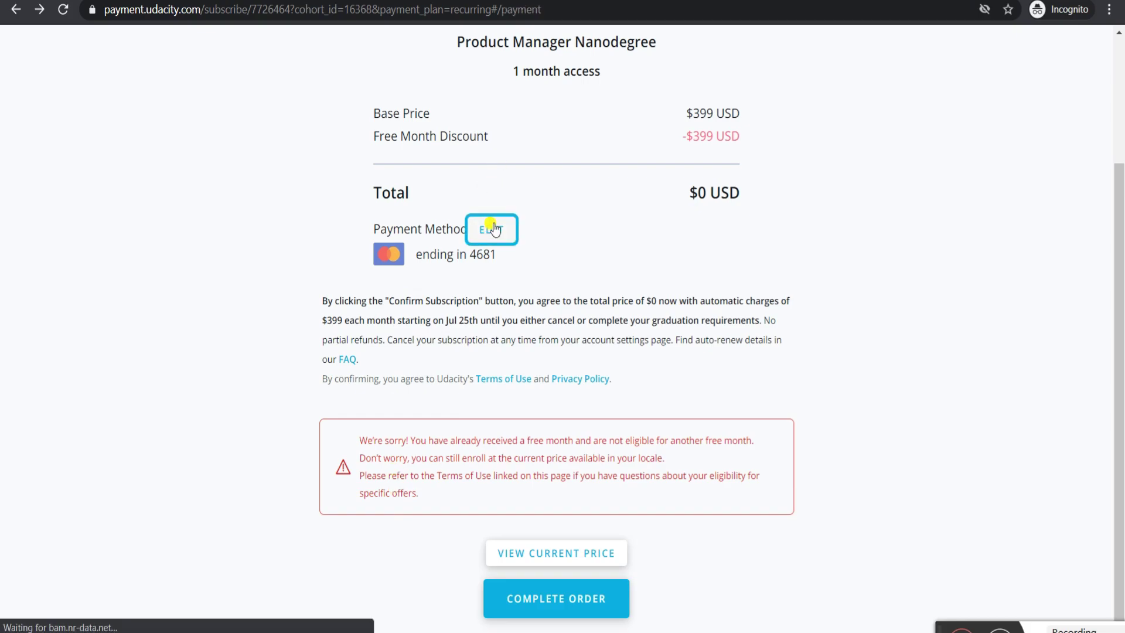
{"action": "left_click", "coordinate": [532, 396]}
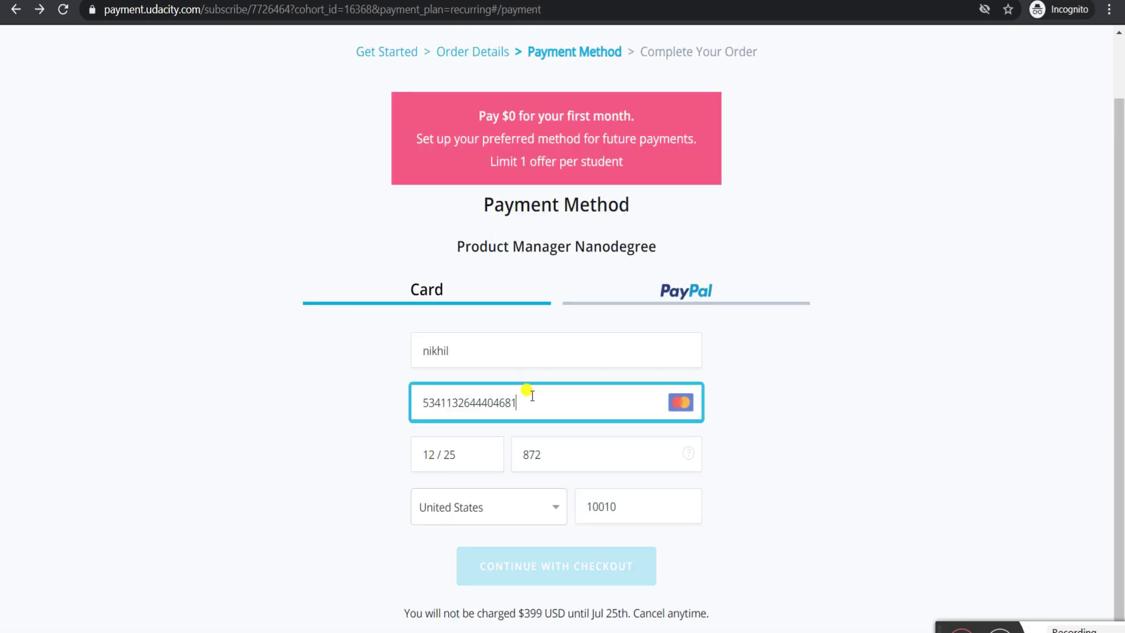
{"action": "key", "text": "BackSpace"}
{"action": "key", "text": "BackSpace"}
{"action": "key", "text": "BackSpace"}
{"action": "key", "text": "BackSpace"}
{"action": "key", "text": "BackSpace"}
{"action": "key", "text": "BackSpace"}
{"action": "key", "text": "BackSpace"}
{"action": "key", "text": "BackSpace"}
{"action": "key", "text": "BackSpace"}
{"action": "key", "text": "BackSpace"}
{"action": "key", "text": "BackSpace"}
{"action": "key", "text": "BackSpace"}
{"action": "key", "text": "BackSpace"}
{"action": "key", "text": "BackSpace"}
{"action": "key", "text": "BackSpace"}
{"action": "key", "text": "BackSpace"}
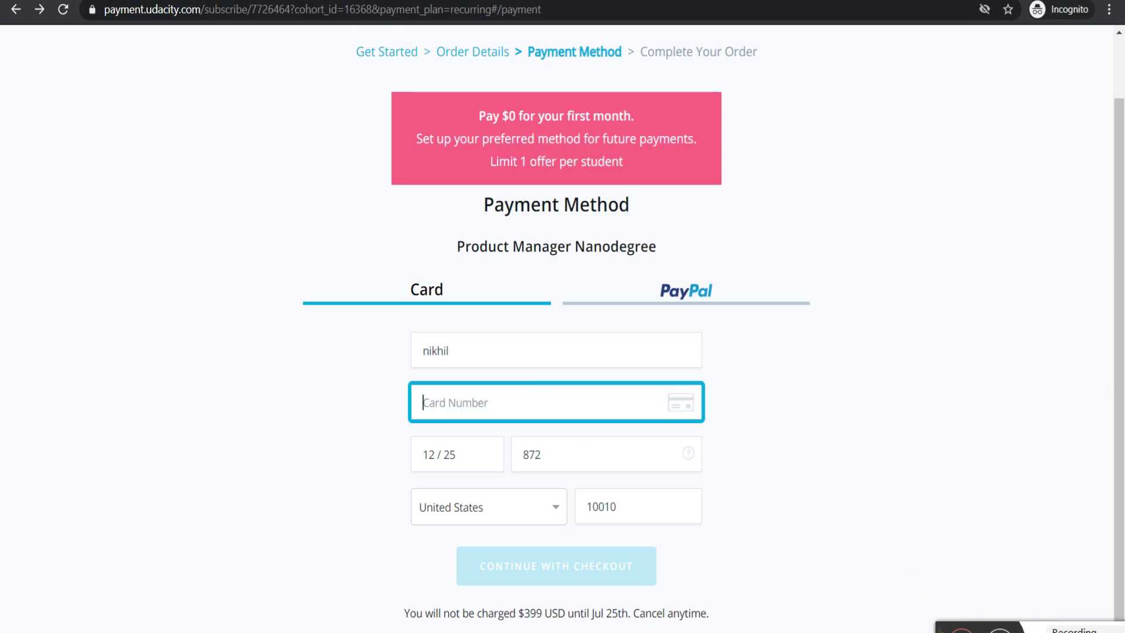
{"action": "left_click", "coordinate": [938, 628]}
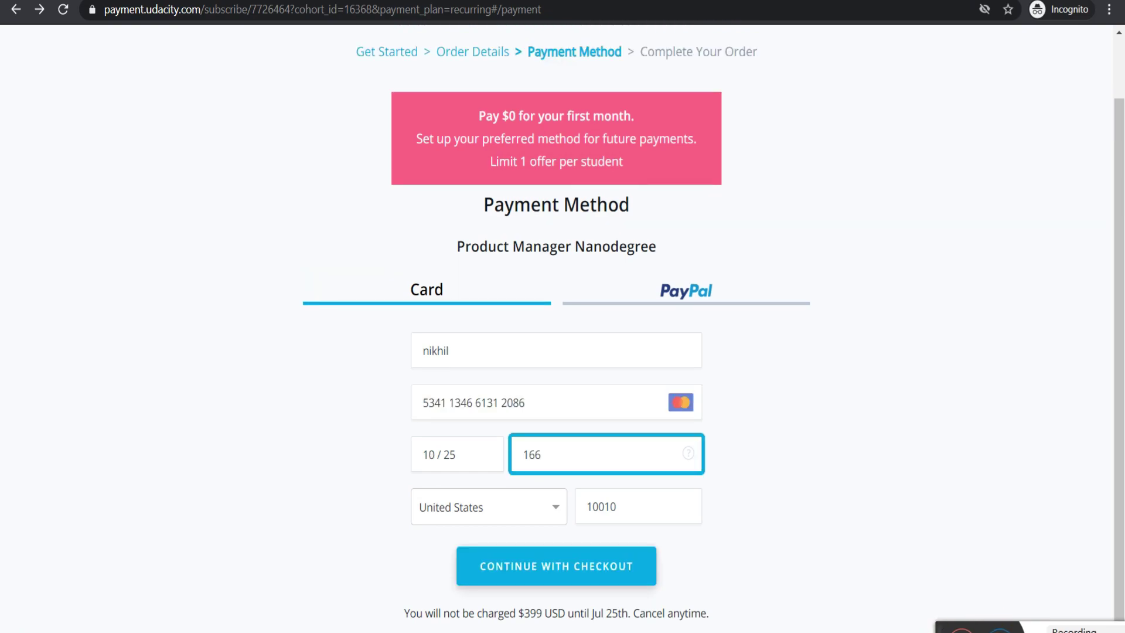
- Complete the $0 free-month Product Manager Nanodegree order and go to My Classroom
{"action": "left_click", "coordinate": [647, 571]}
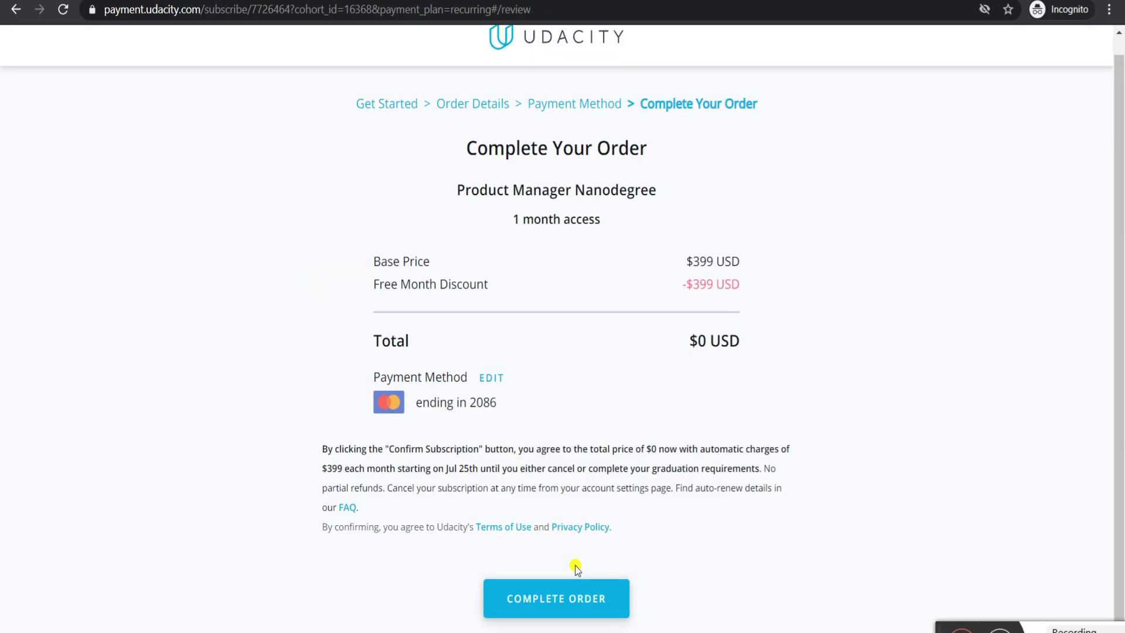
{"action": "left_click", "coordinate": [556, 601]}
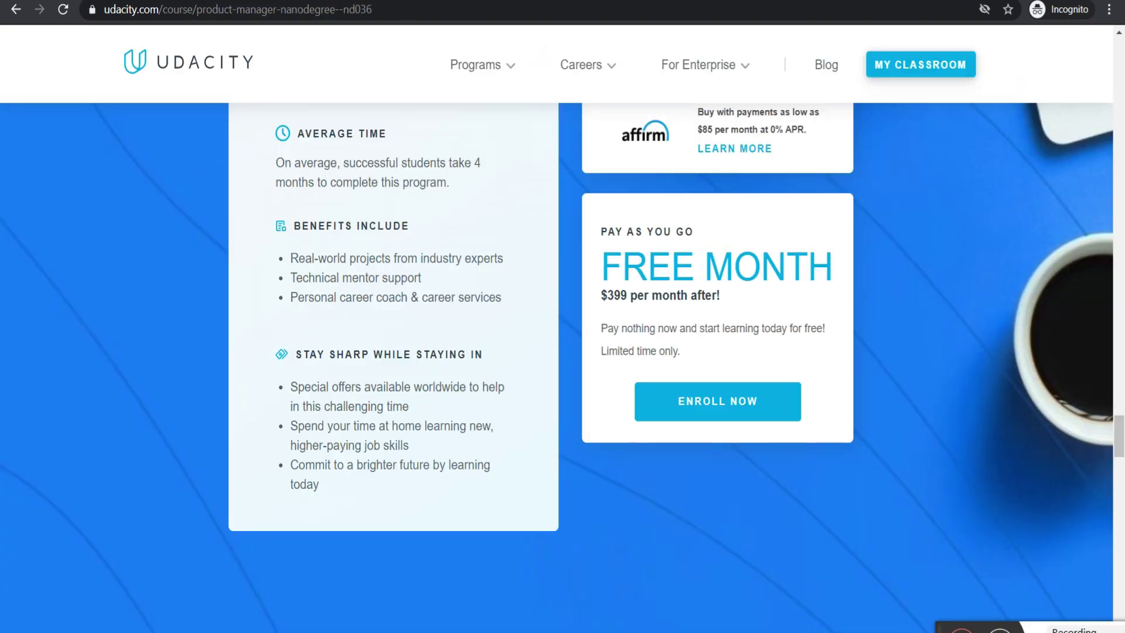
{"action": "left_click", "coordinate": [878, 67]}
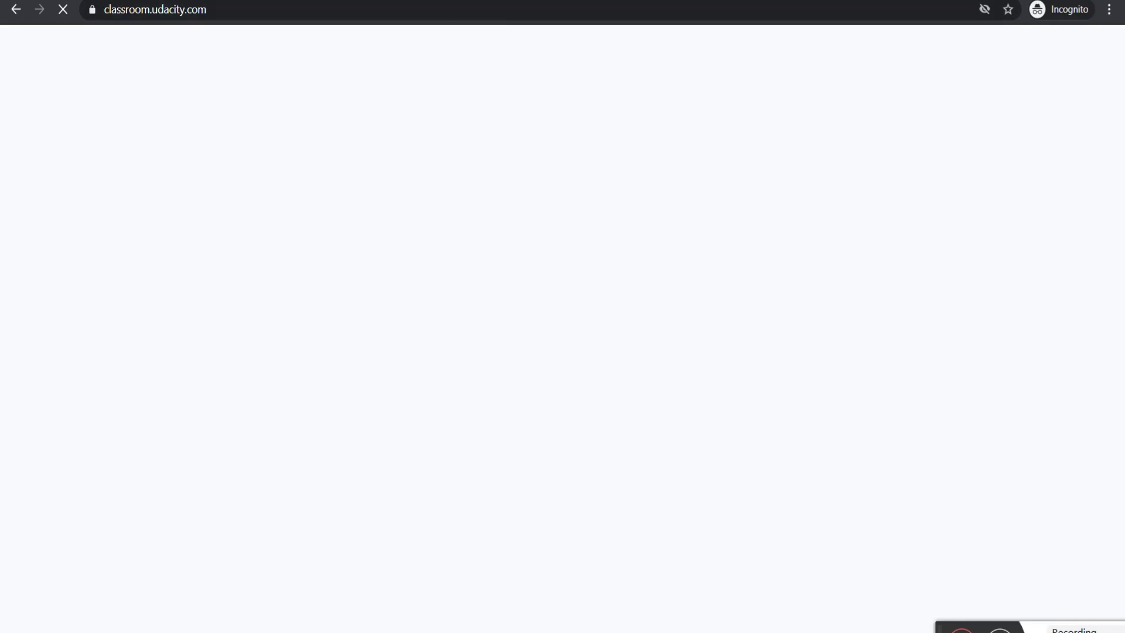
- Refresh the Temp Mail inbox until Udacity's verification email arrives
{"action": "left_click", "coordinate": [405, 0]}
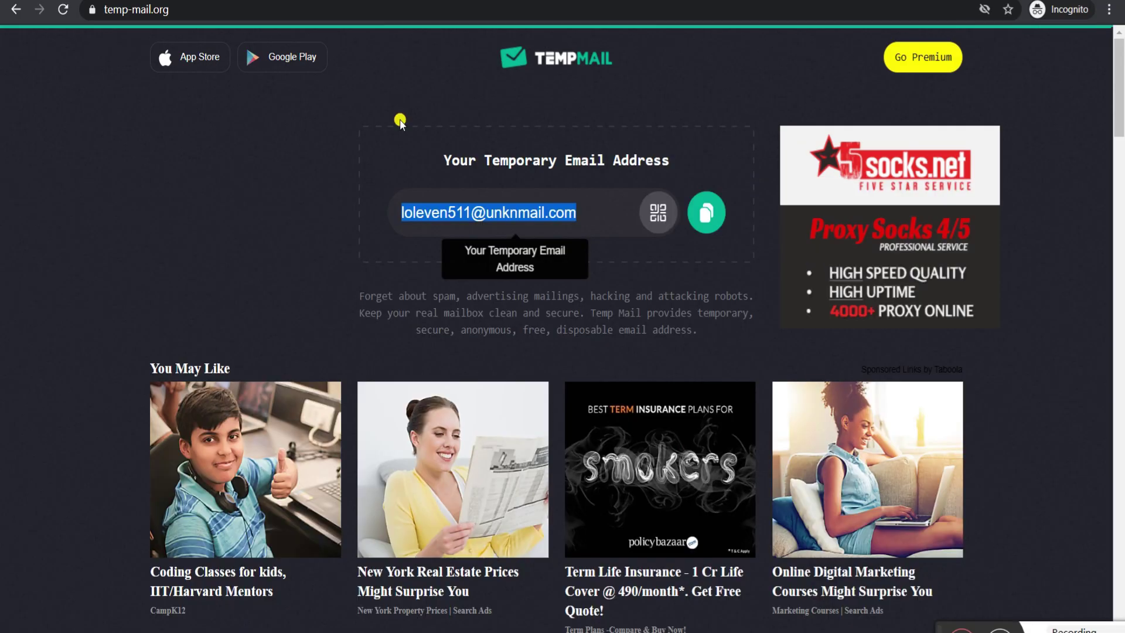
{"action": "scroll", "coordinate": [515, 459], "scroll_direction": "down", "scroll_amount": 7}
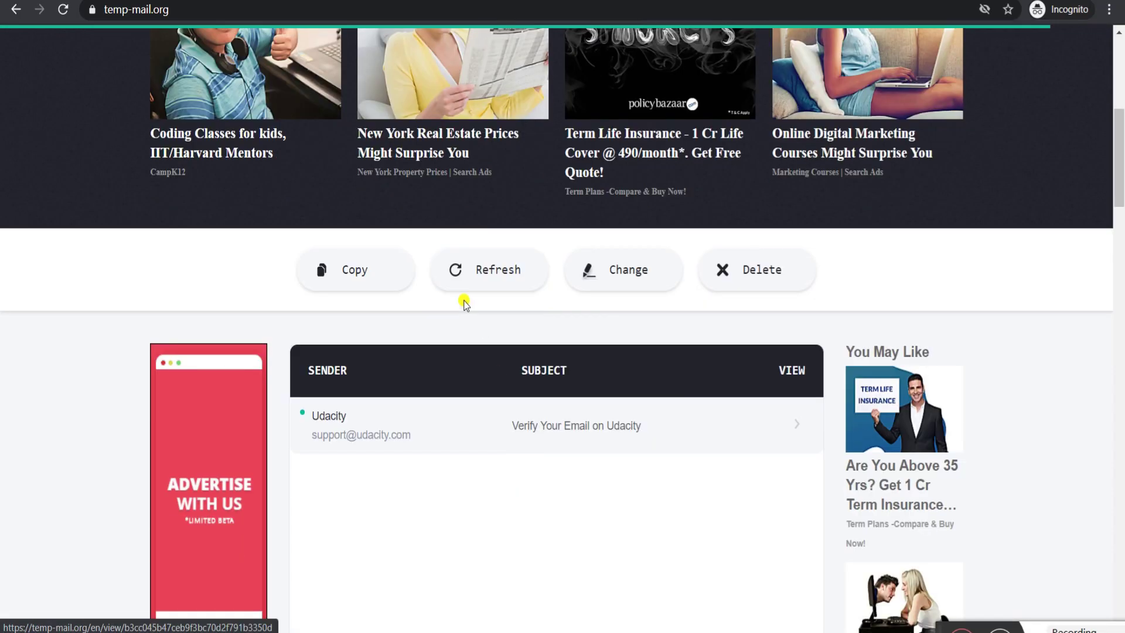
{"action": "left_click", "coordinate": [469, 271]}
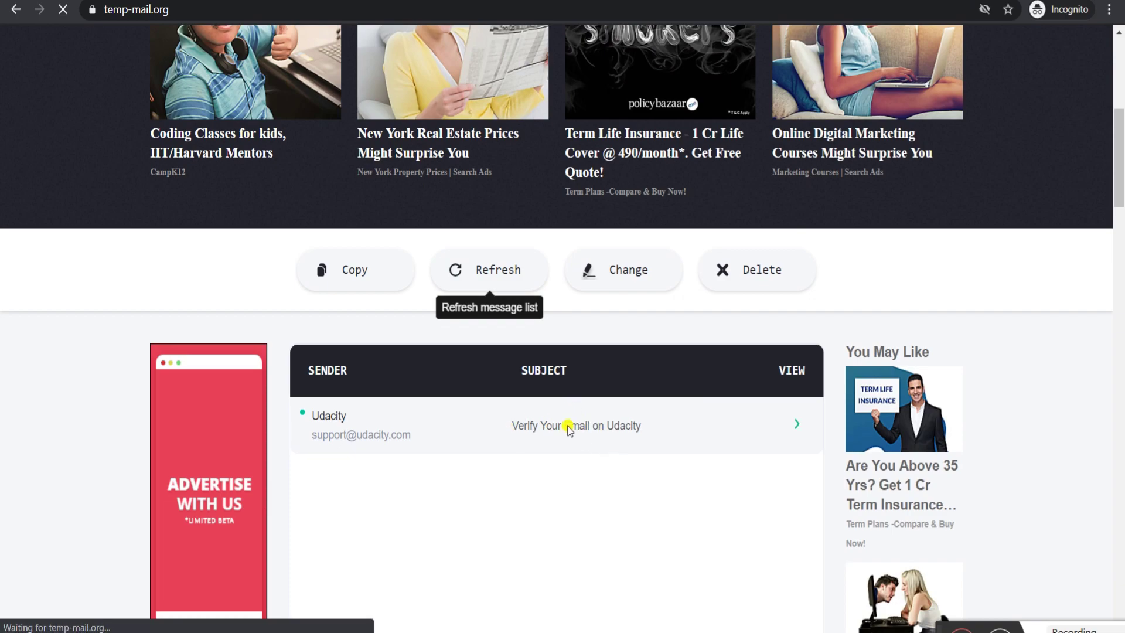
{"action": "scroll", "coordinate": [495, 311], "scroll_direction": "down", "scroll_amount": 4}
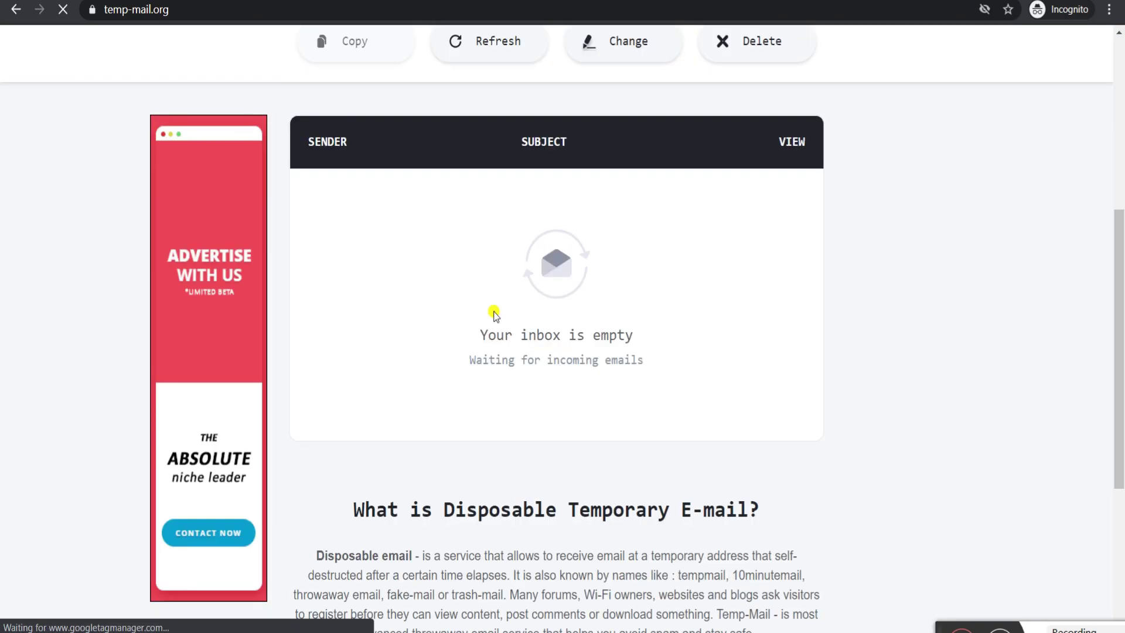
{"action": "scroll", "coordinate": [494, 312], "scroll_direction": "up", "scroll_amount": 1}
{"action": "left_click", "coordinate": [480, 251]}
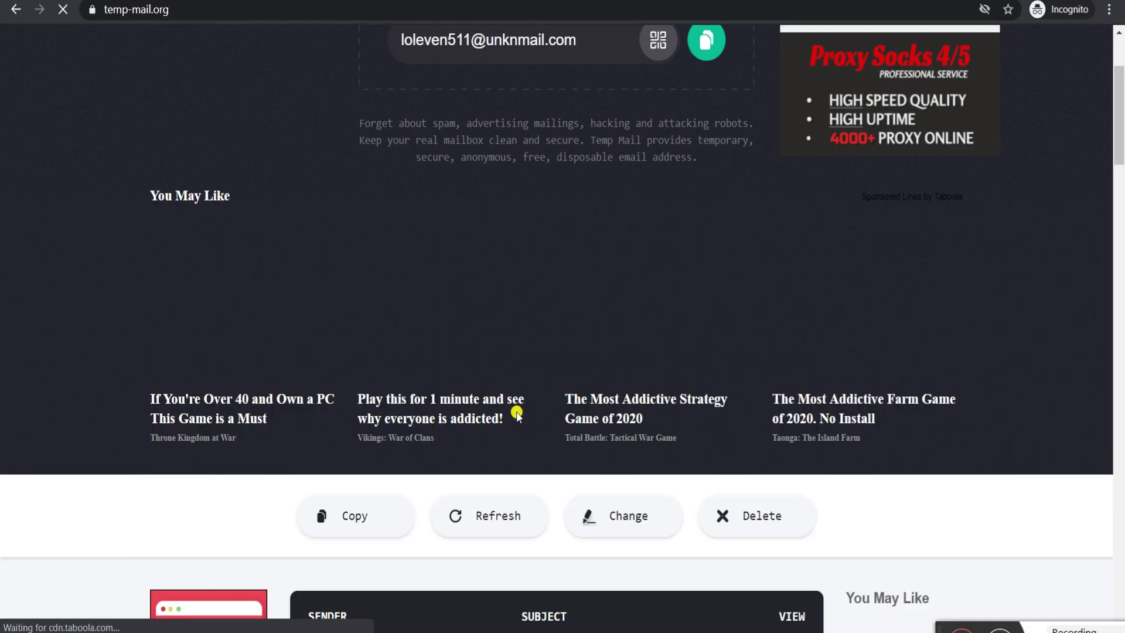
{"action": "scroll", "coordinate": [572, 480], "scroll_direction": "down", "scroll_amount": 7}
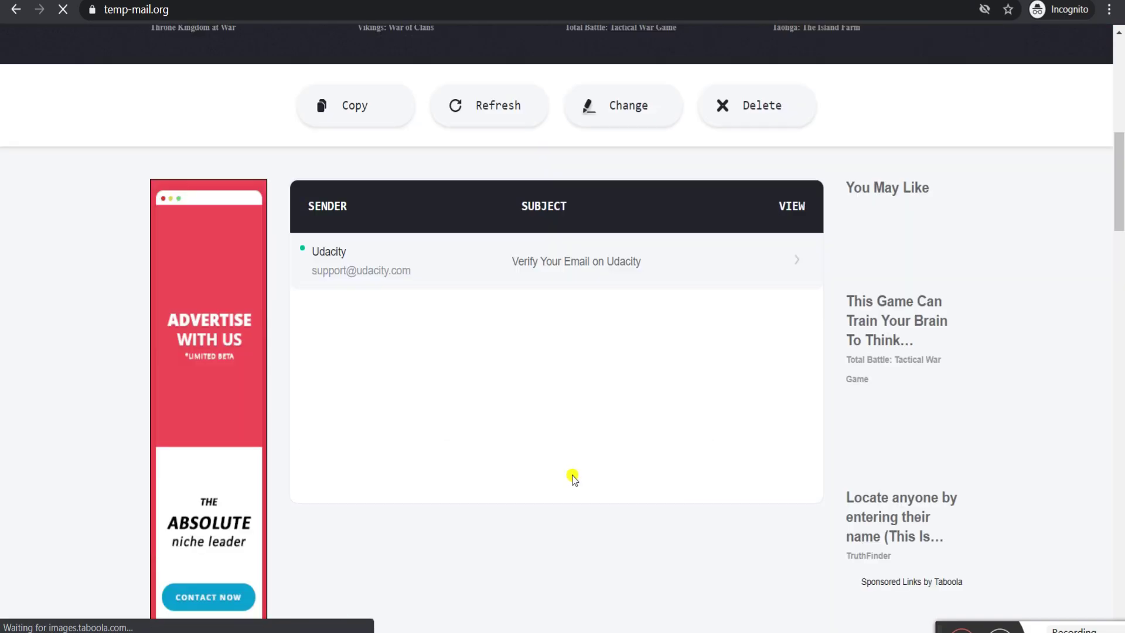
- Open the 'Verify Your Email on Udacity' message and follow its VERIFY EMAIL link
{"action": "left_click", "coordinate": [539, 262]}
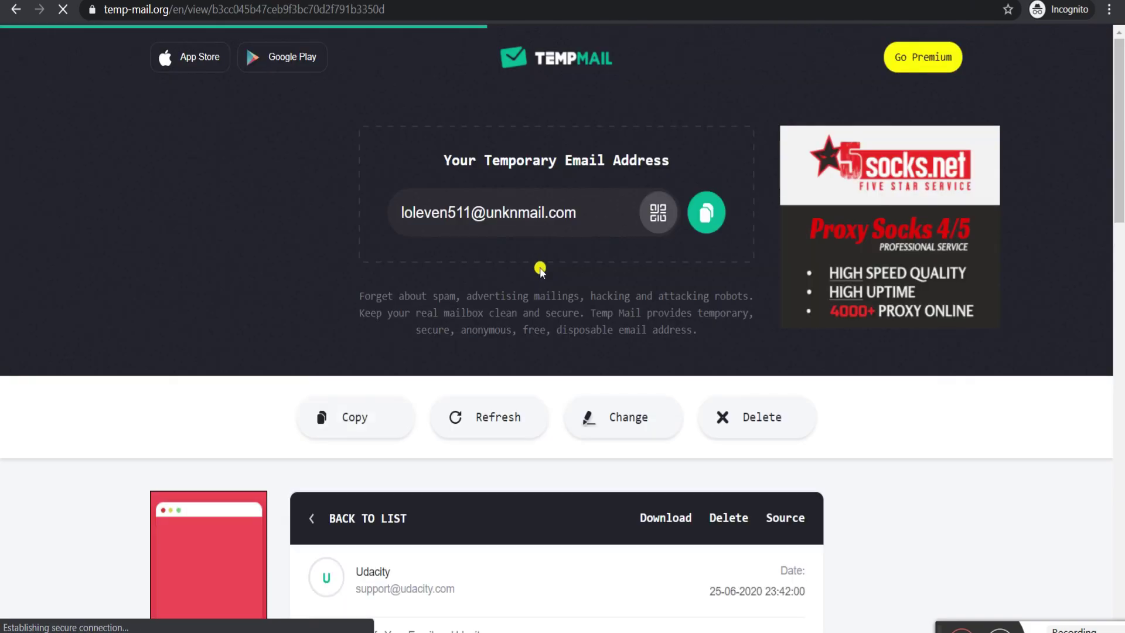
{"action": "scroll", "coordinate": [650, 480], "scroll_direction": "down", "scroll_amount": 6}
{"action": "scroll", "coordinate": [613, 419], "scroll_direction": "down", "scroll_amount": 3}
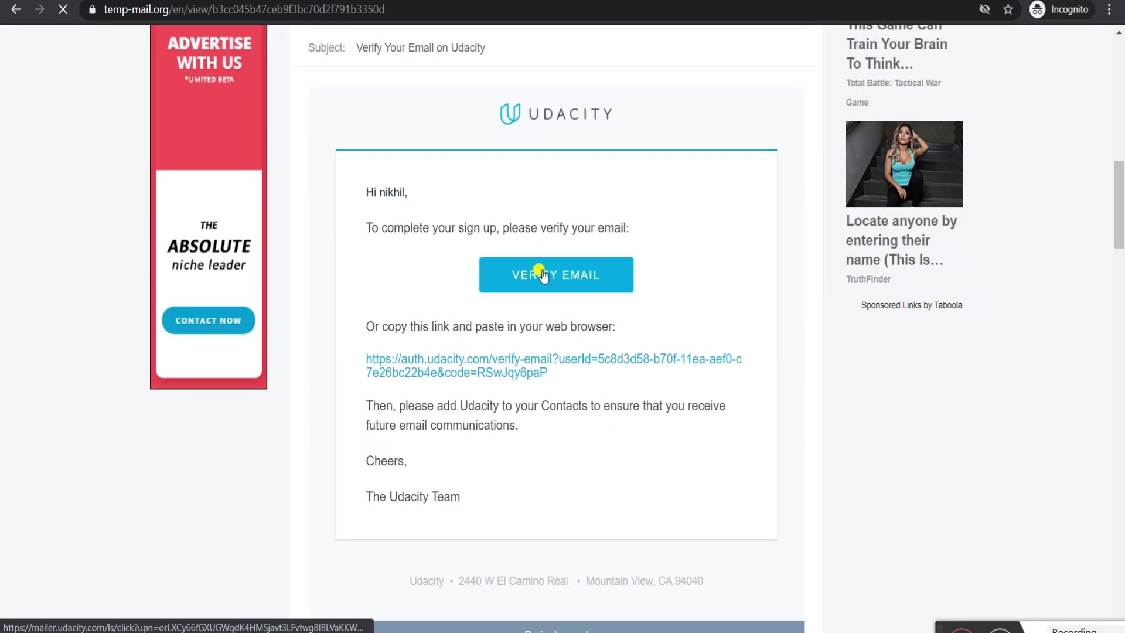
{"action": "left_click", "coordinate": [540, 270]}
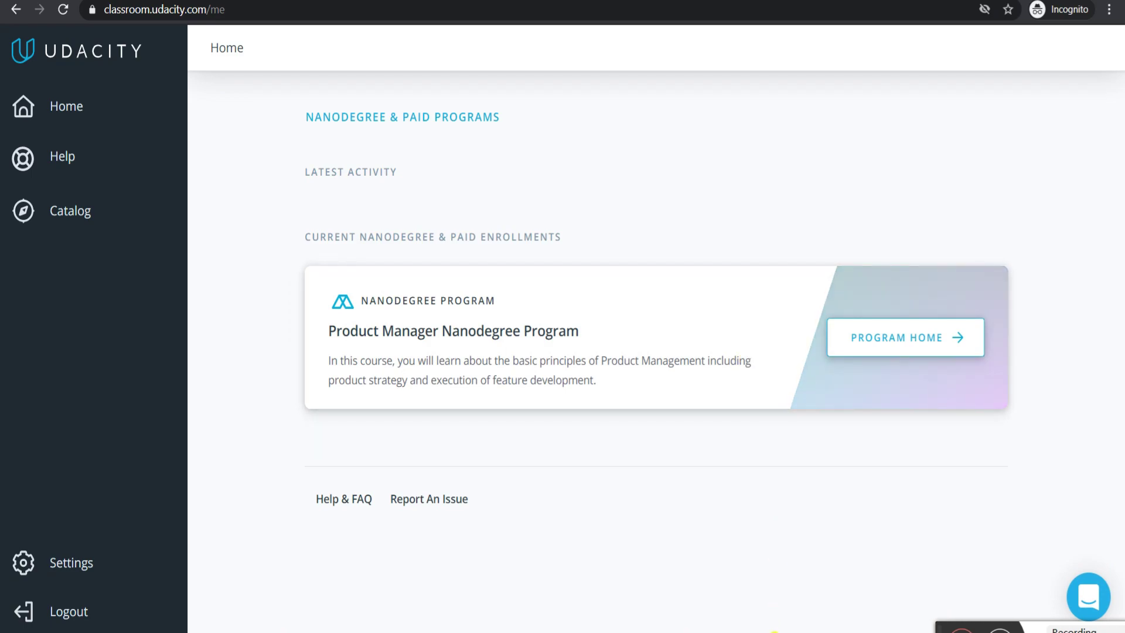
- Disconnect the Psiphon 3 VPN and minimize it, revealing the classroom listing the Product Manager Nanodegree
{"action": "mouse_move", "coordinate": [776, 630]}
{"action": "left_click", "coordinate": [774, 604]}
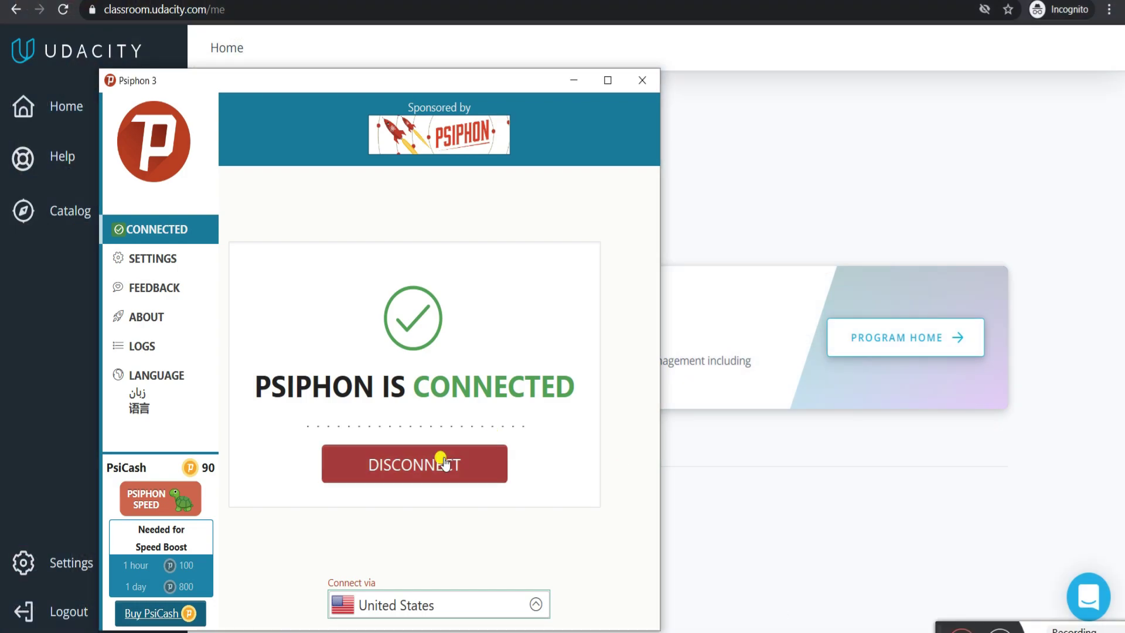
{"action": "left_click", "coordinate": [443, 463]}
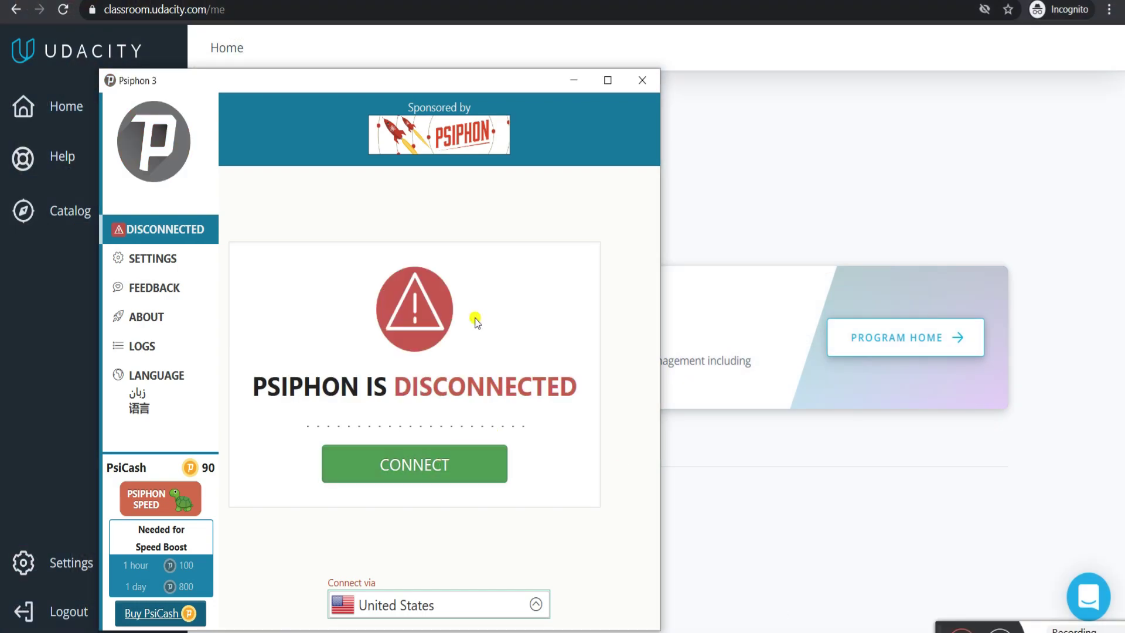
{"action": "left_click", "coordinate": [572, 88]}
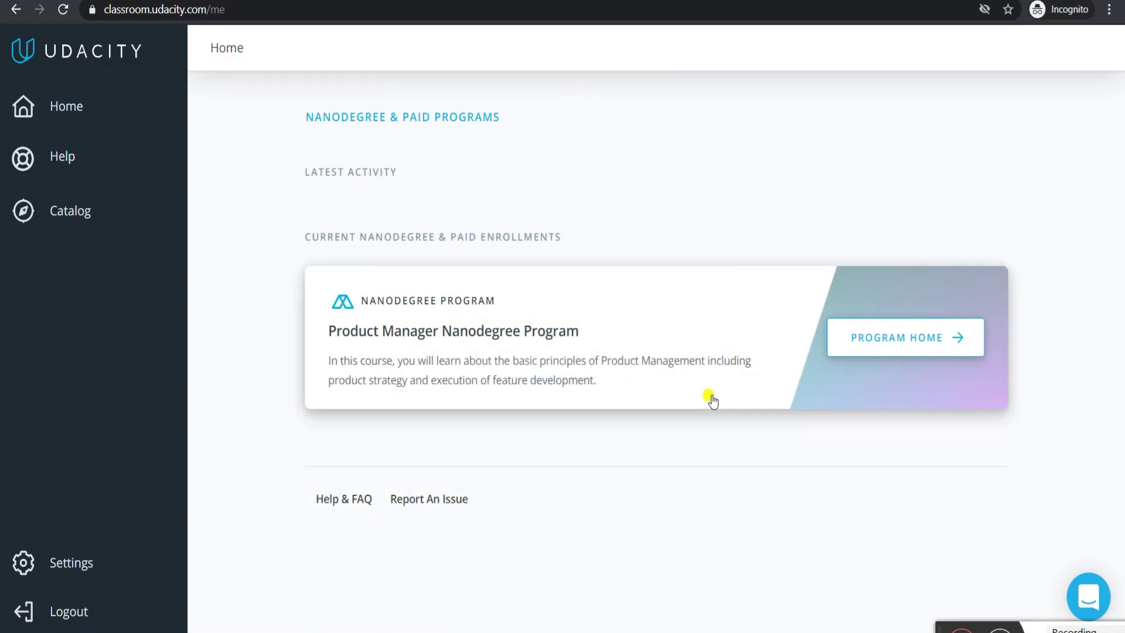
- Bring the Codecademy Learn Python 3 'Multiple Parameters' exercise back on screen
{"action": "mouse_move", "coordinate": [706, 580]}
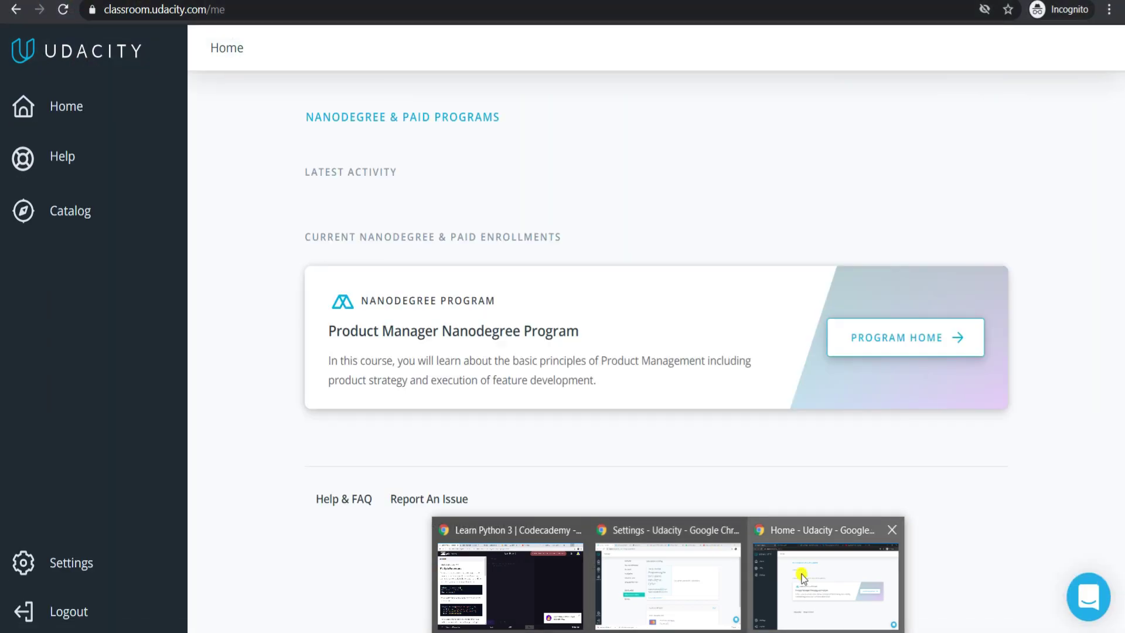
{"action": "mouse_move", "coordinate": [486, 608]}
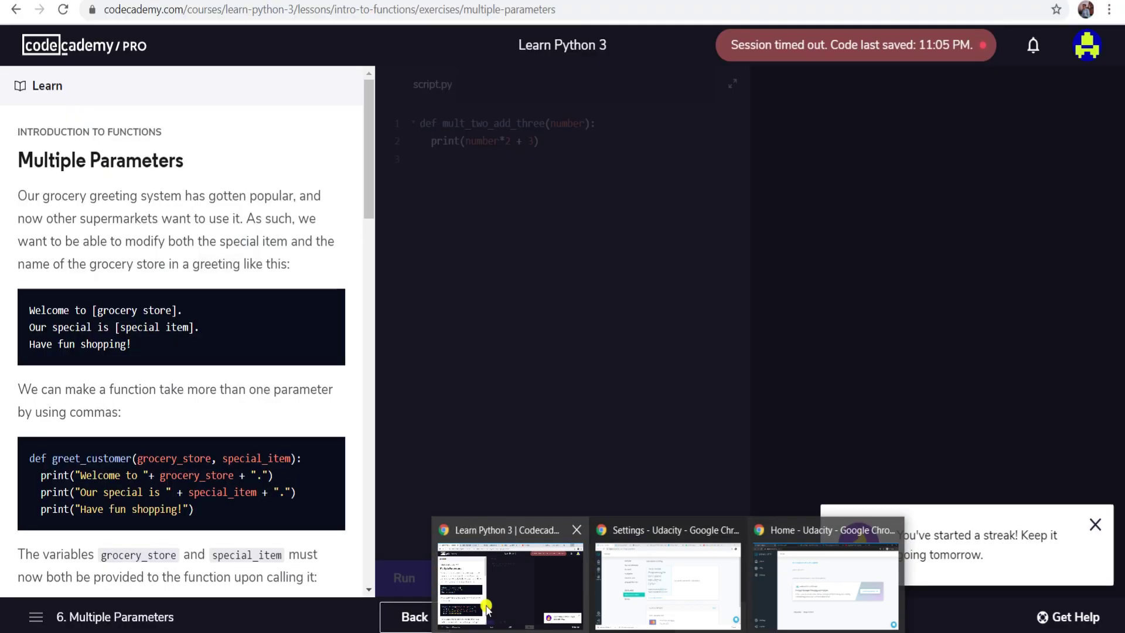
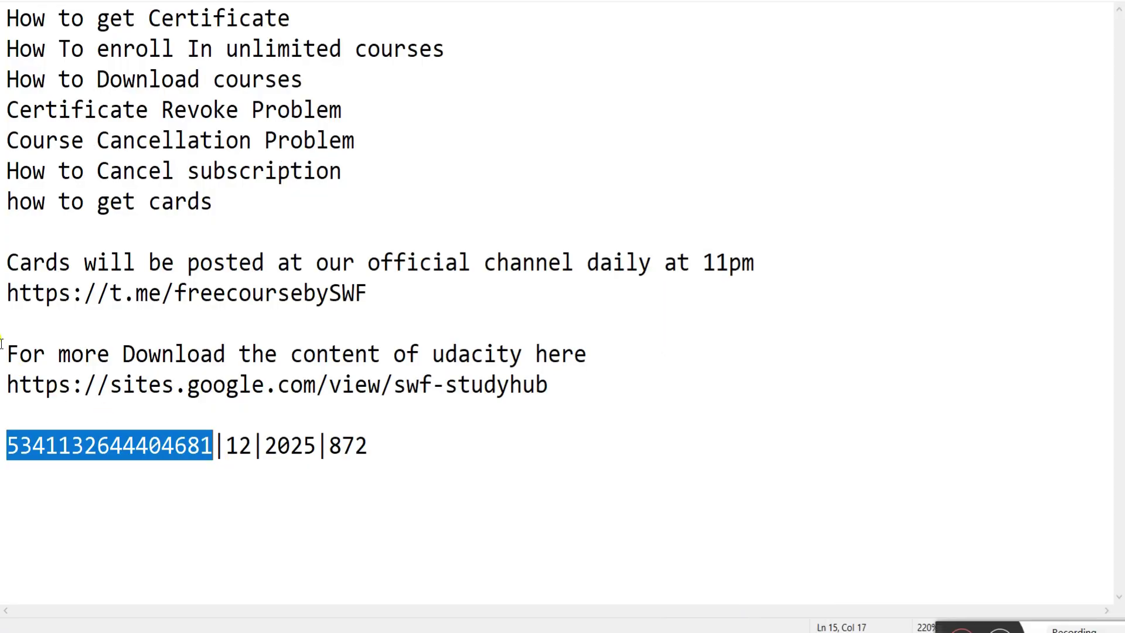
{"action": "left_click_drag", "start_coordinate": [381, 291], "coordinate": [2, 297]}
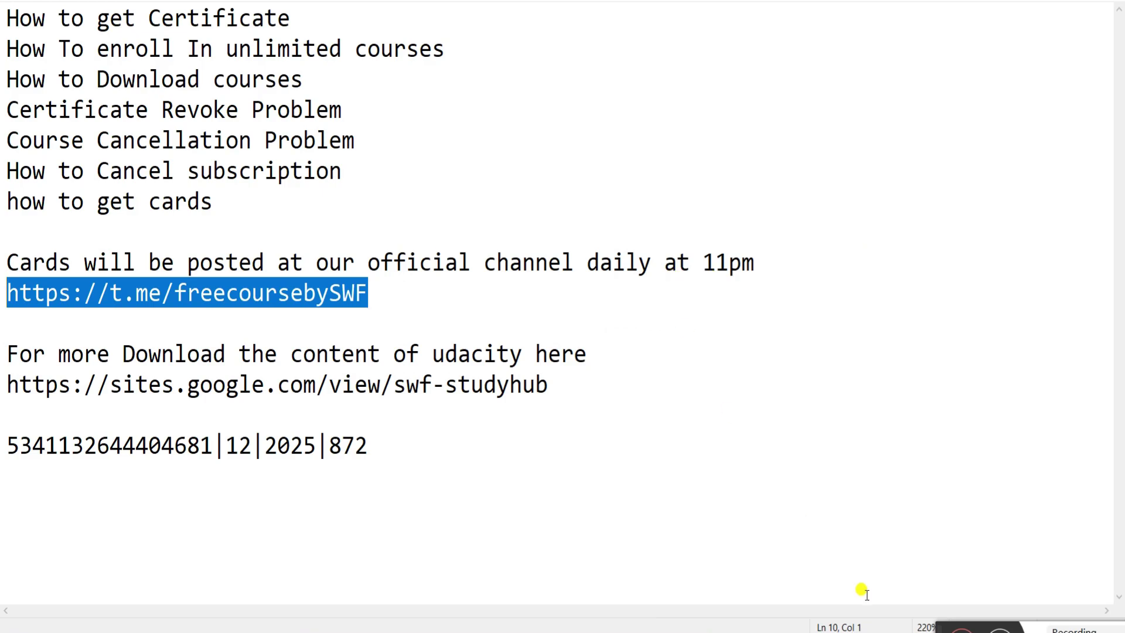
{"action": "mouse_move", "coordinate": [700, 616]}
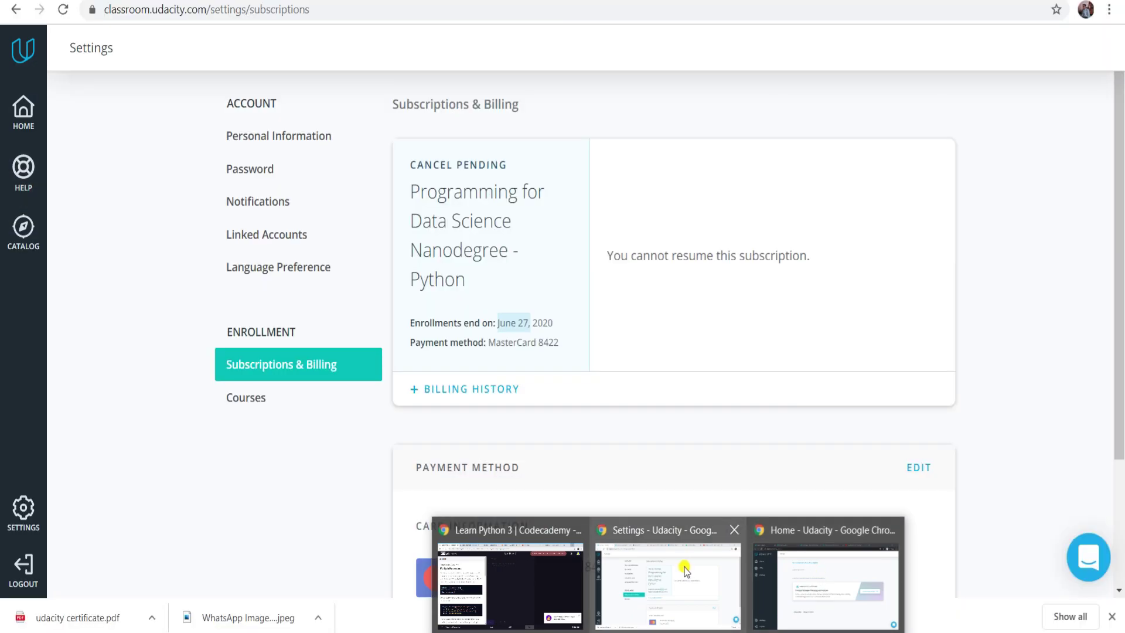
- Switch to Udacity's Subscriptions & Billing page showing Programming for Data Science Nanodegree as cancel pending
{"action": "left_click", "coordinate": [639, 566]}
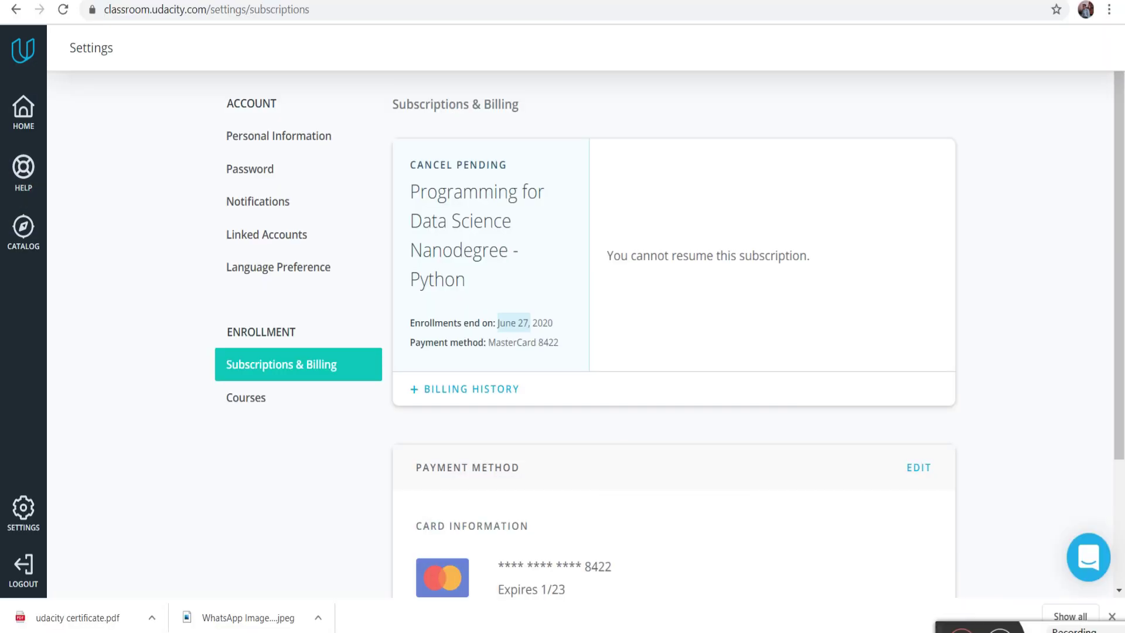
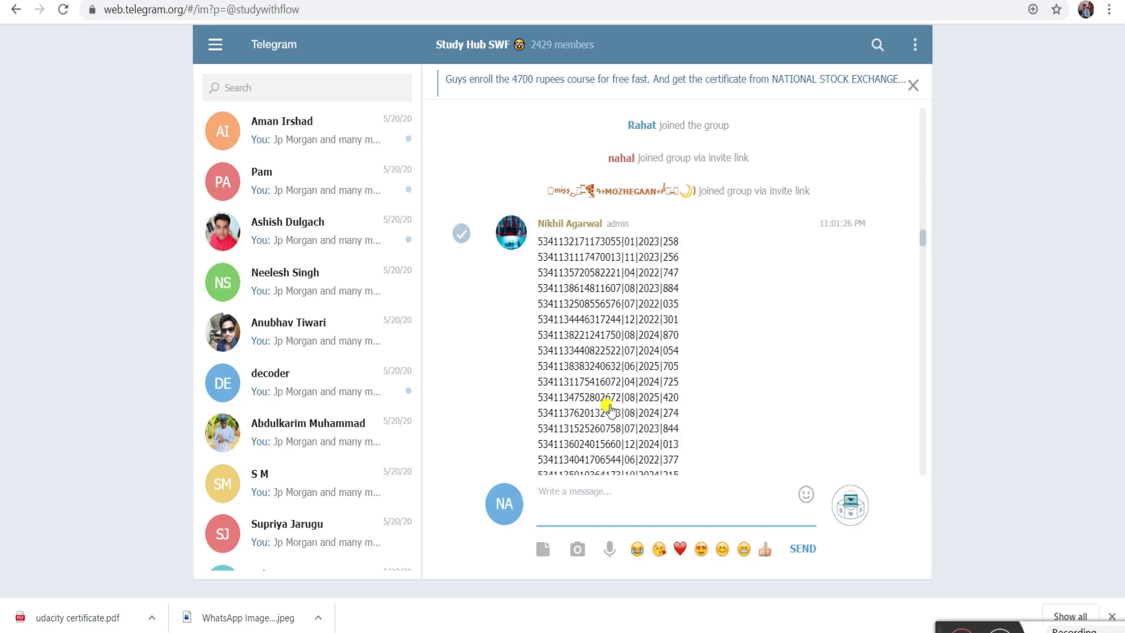
{"action": "scroll", "coordinate": [609, 410], "scroll_direction": "down", "scroll_amount": 1}
{"action": "scroll", "coordinate": [498, 341], "scroll_direction": "down", "scroll_amount": 5}
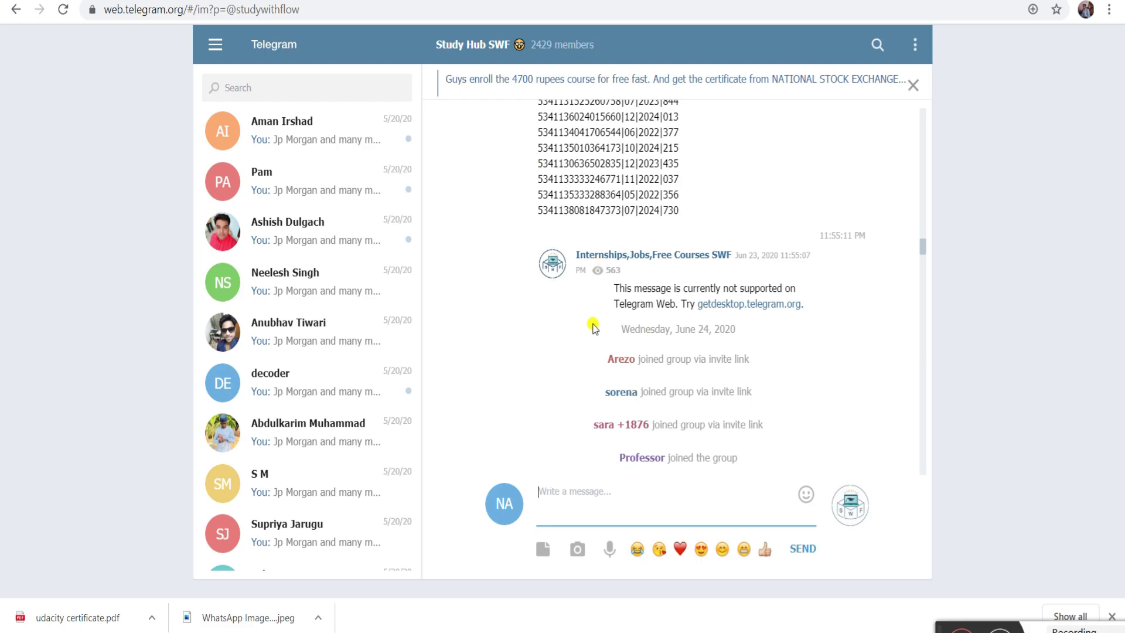
{"action": "scroll", "coordinate": [674, 253], "scroll_direction": "down", "scroll_amount": 5}
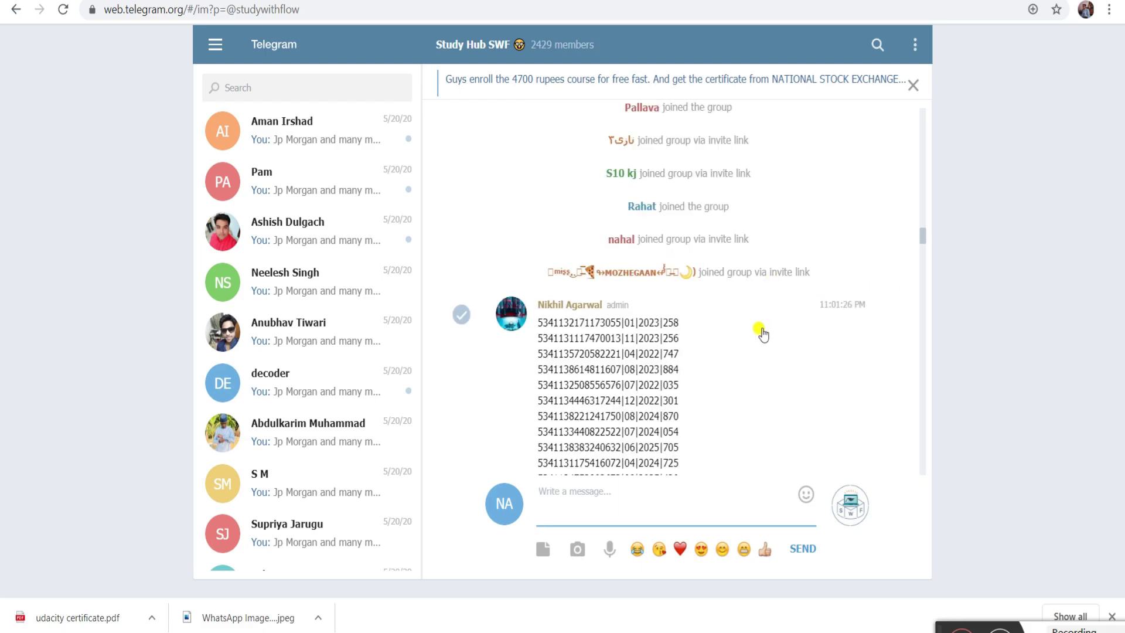
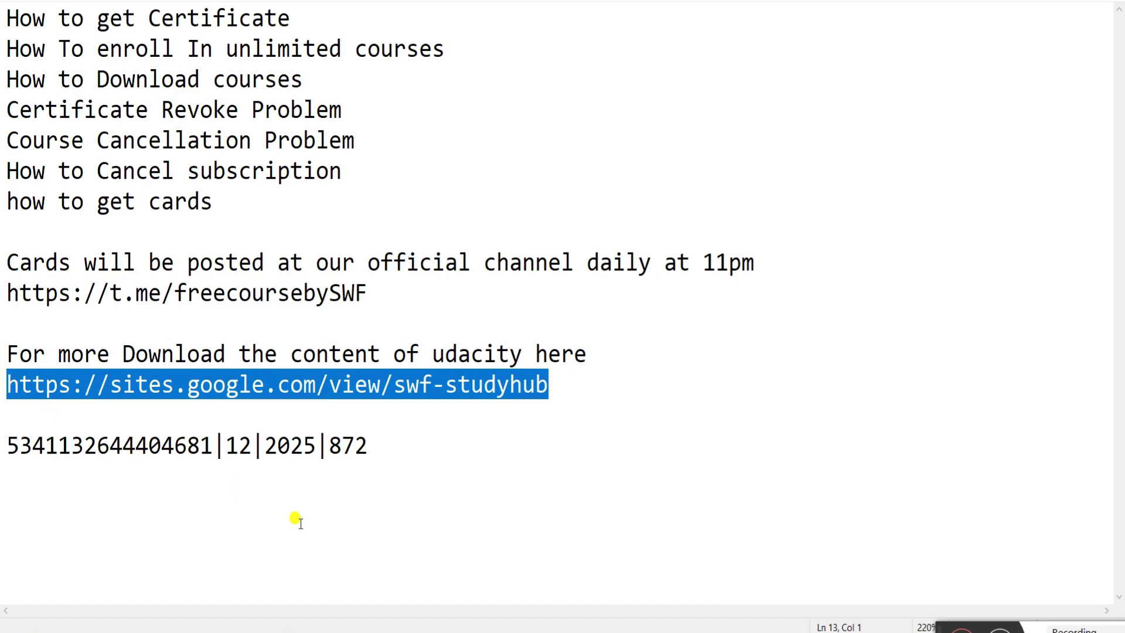
- Leave the notes and bring the Udacity Chrome window to the front, passing through Codecademy
{"action": "mouse_move", "coordinate": [663, 622]}
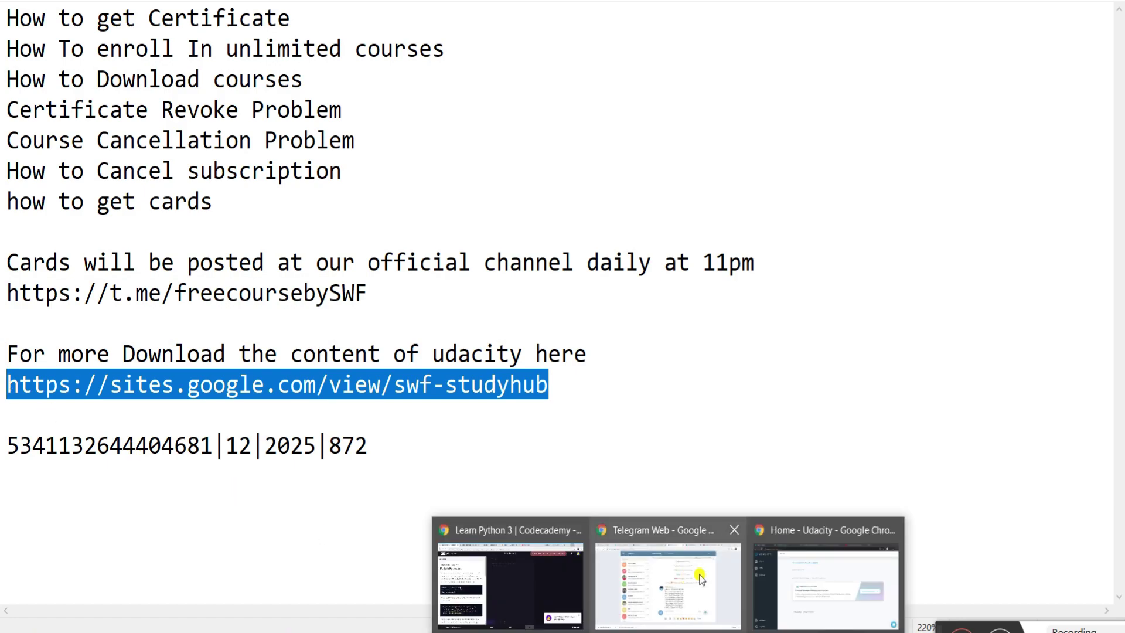
{"action": "left_click", "coordinate": [507, 586]}
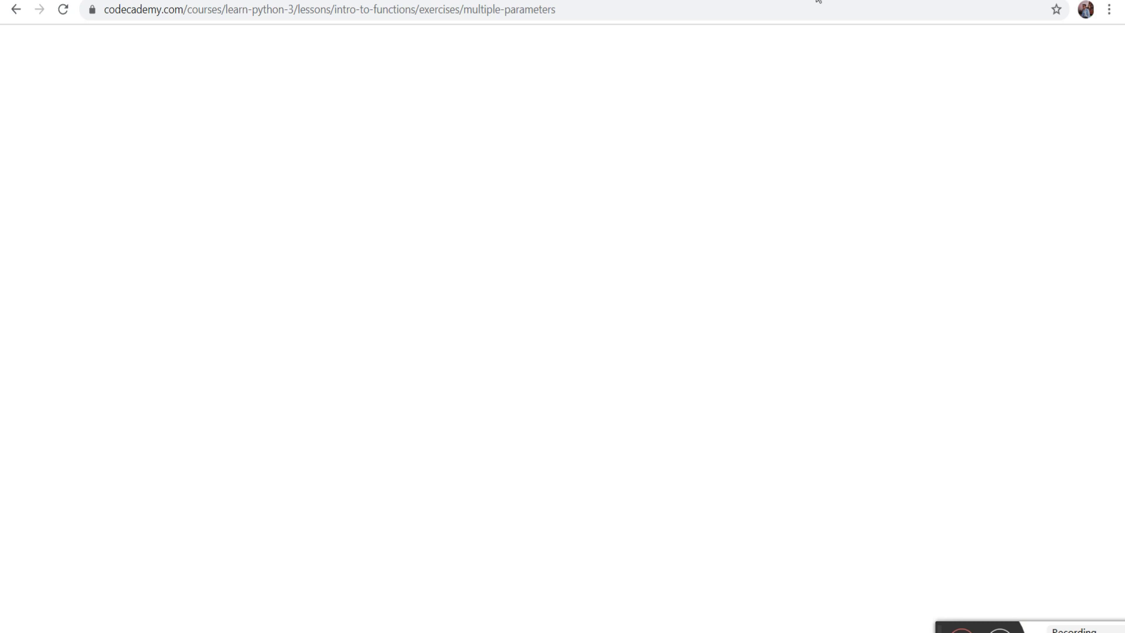
{"action": "mouse_move", "coordinate": [665, 628]}
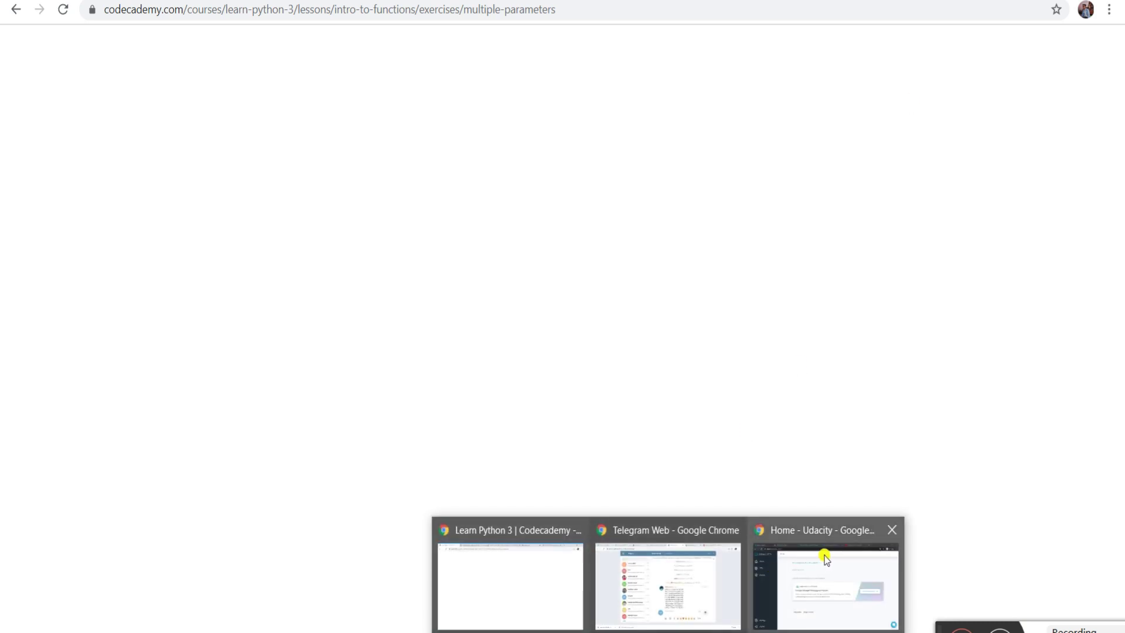
{"action": "left_click", "coordinate": [824, 557]}
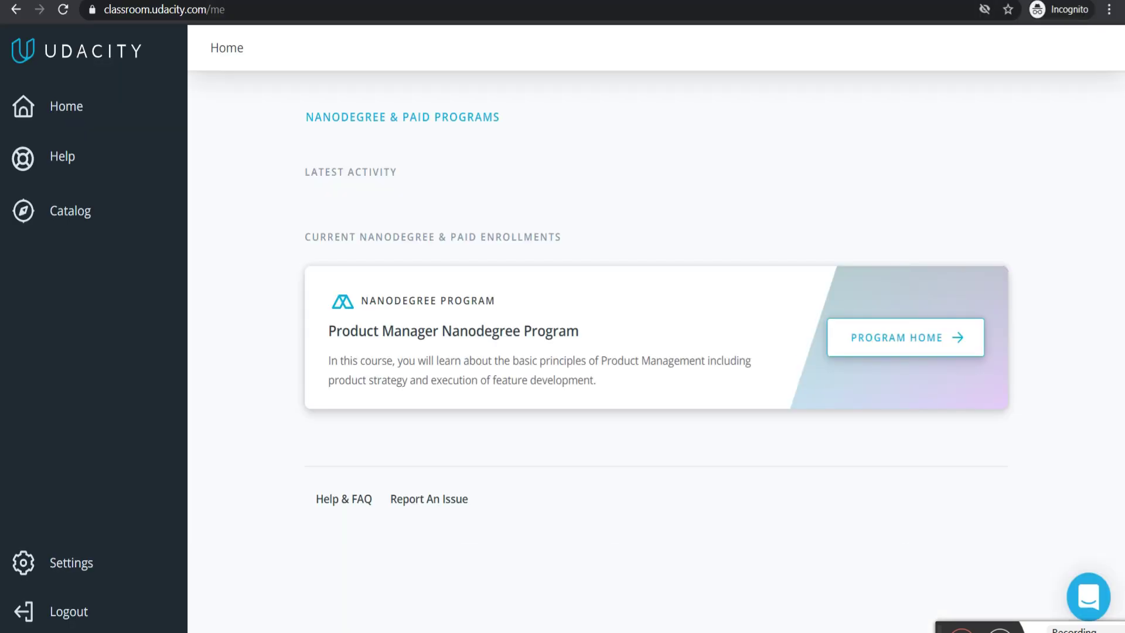
- Load sites.google.com/view/swf-studyhub in place of the Udacity sign-in page
{"action": "left_click", "coordinate": [426, 5]}
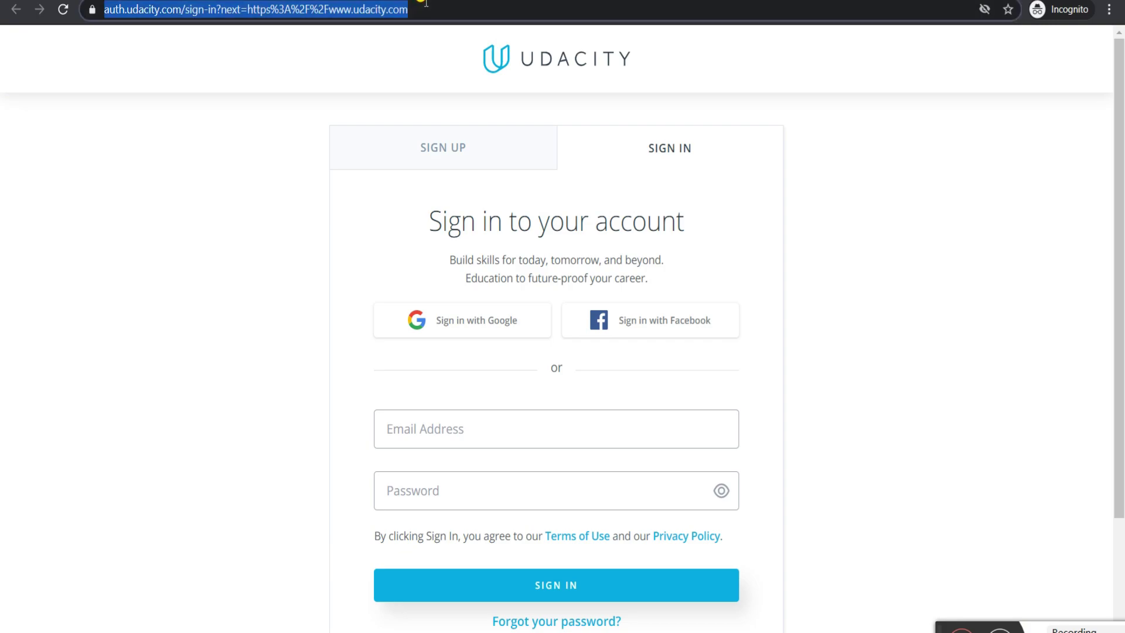
{"action": "type", "text": "https://sites.google.com/view/swf-studyhub"}
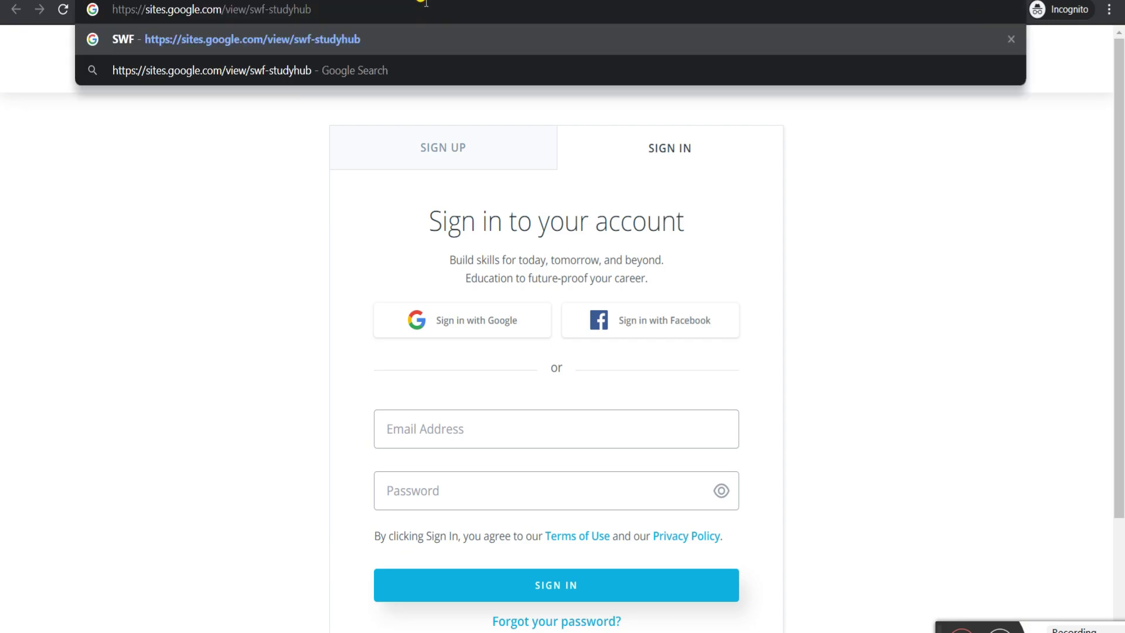
{"action": "key", "text": "Return"}
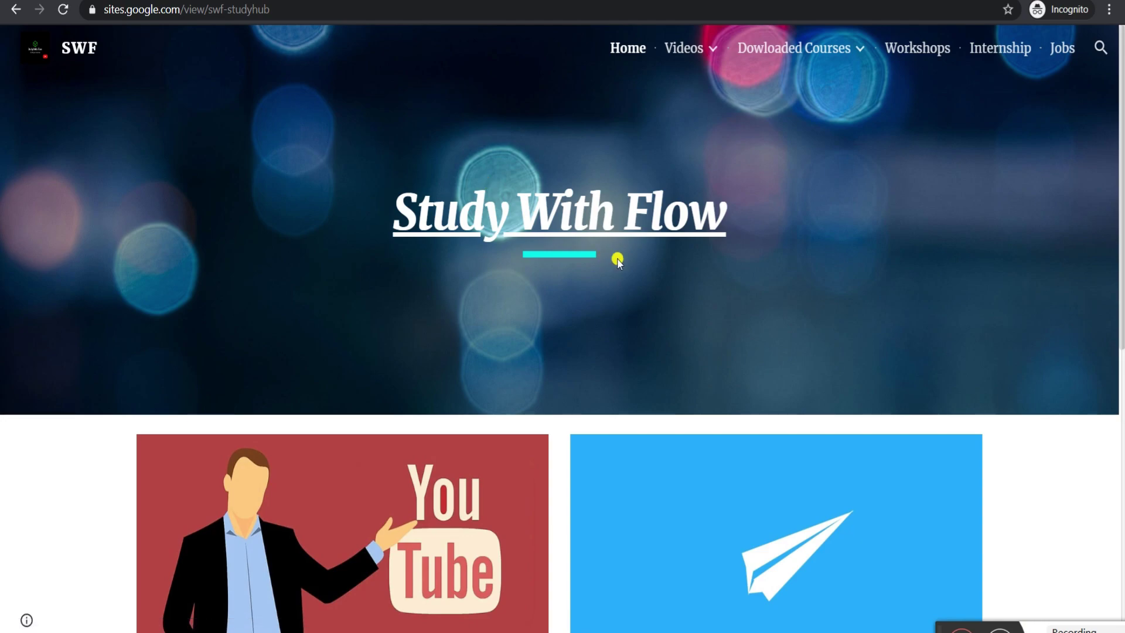
- Open the Udacity page under Dowloaded Courses and start scrolling through the course list
{"action": "mouse_move", "coordinate": [735, 46]}
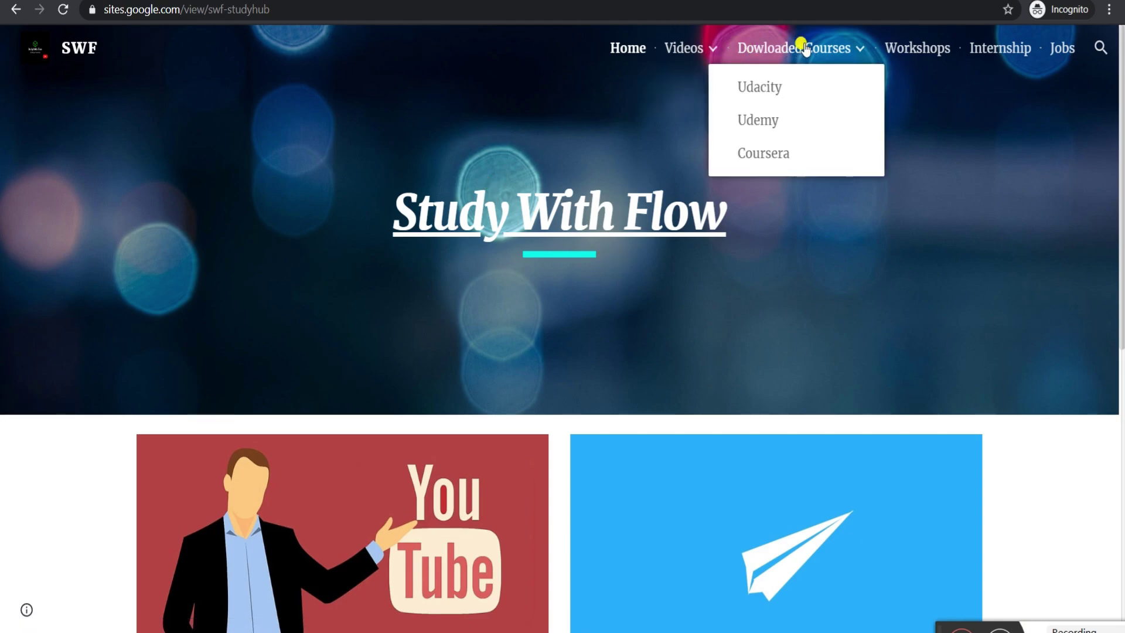
{"action": "left_click", "coordinate": [746, 88]}
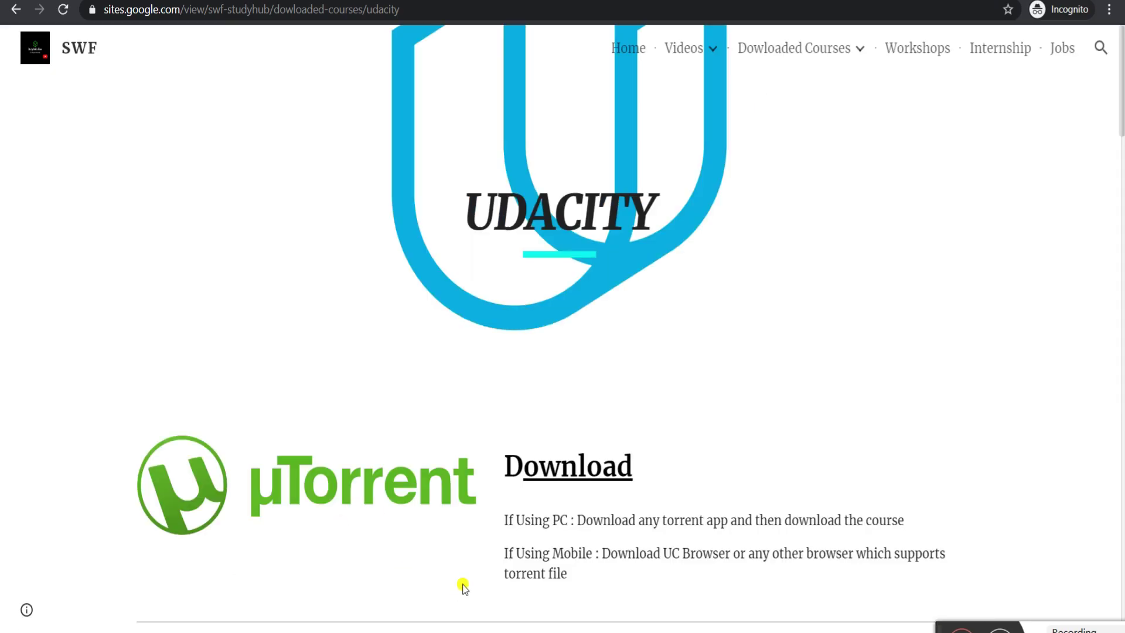
{"action": "scroll", "coordinate": [449, 563], "scroll_direction": "down", "scroll_amount": 9}
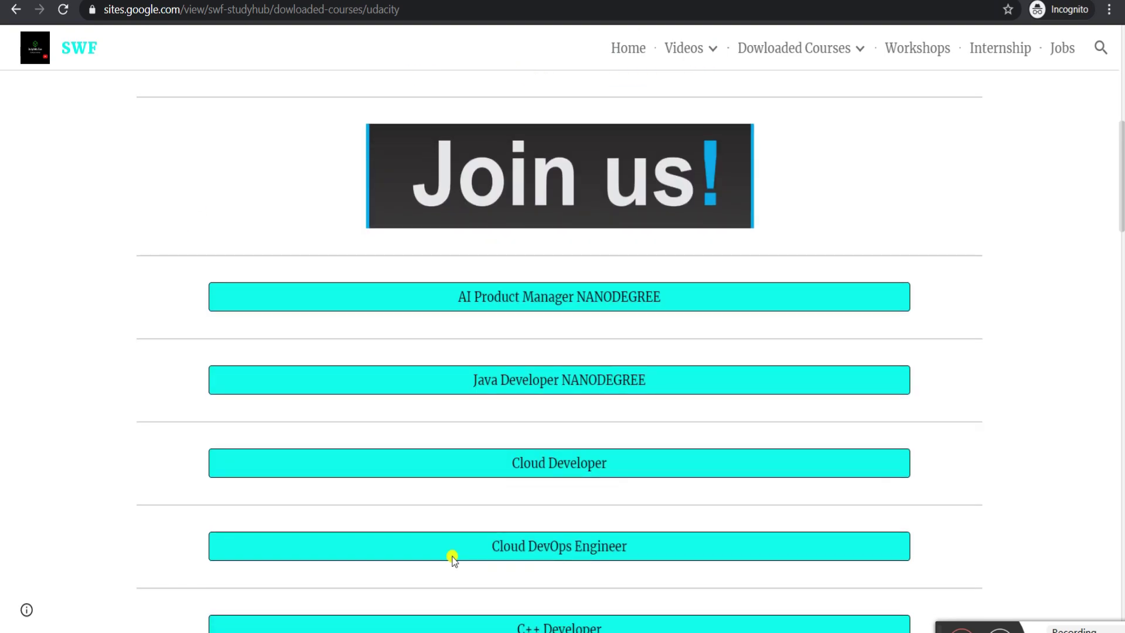
{"action": "scroll", "coordinate": [451, 556], "scroll_direction": "down", "scroll_amount": 1}
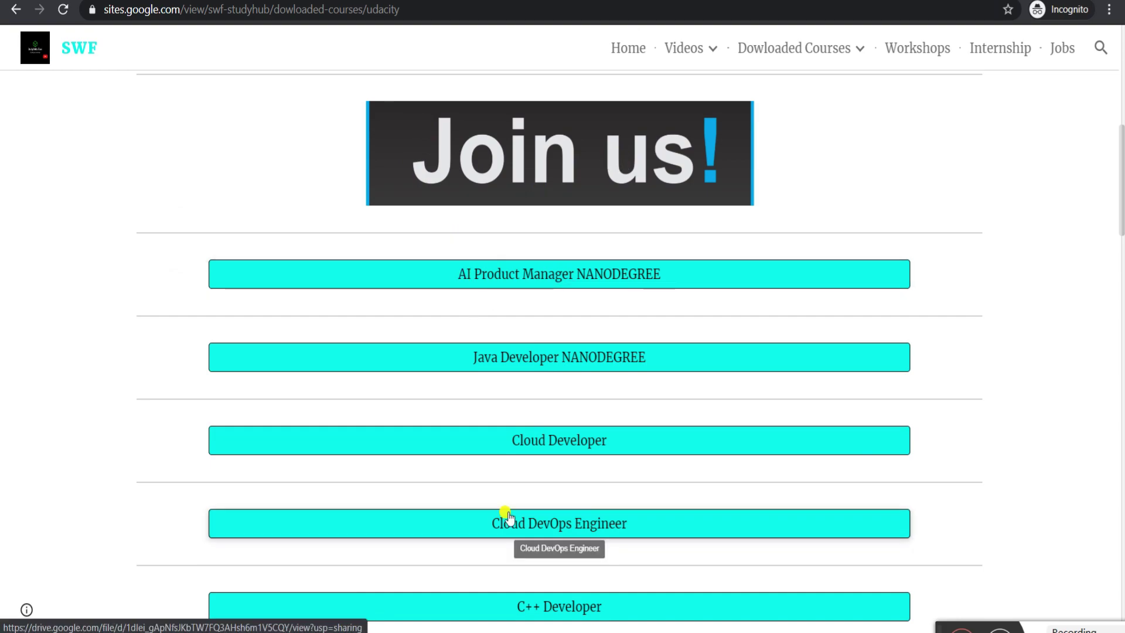
{"action": "scroll", "coordinate": [520, 422], "scroll_direction": "down", "scroll_amount": 15}
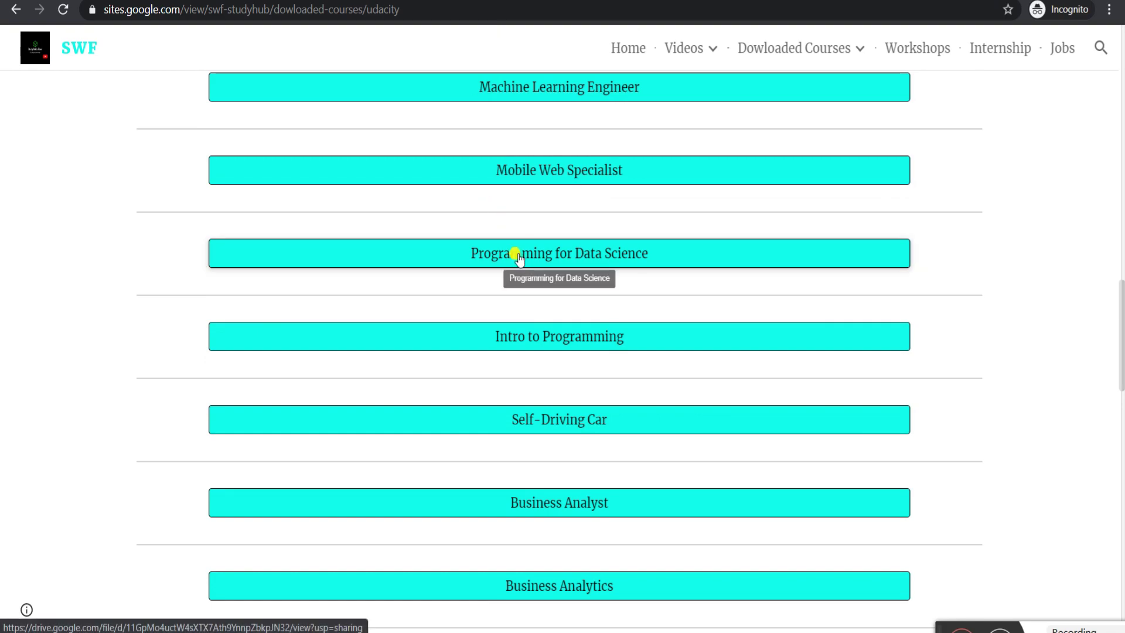
{"action": "scroll", "coordinate": [519, 257], "scroll_direction": "down", "scroll_amount": 12}
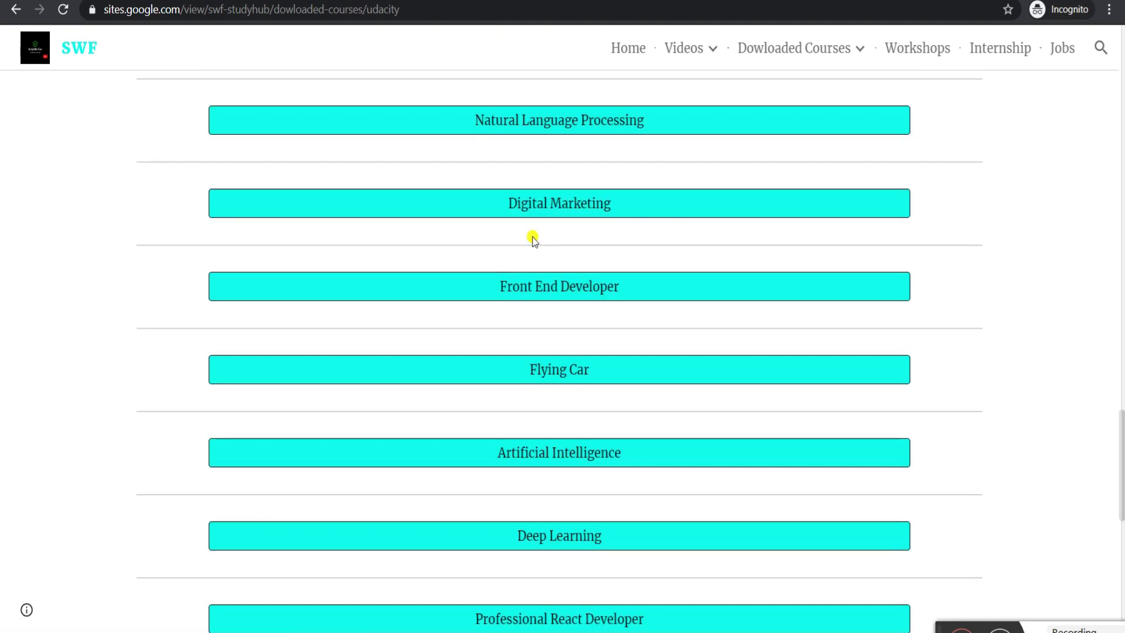
- Browse the remaining Udacity course buttons, then return to the Notepad notes
{"action": "scroll", "coordinate": [533, 238], "scroll_direction": "down", "scroll_amount": 5}
{"action": "scroll", "coordinate": [533, 199], "scroll_direction": "down", "scroll_amount": 5}
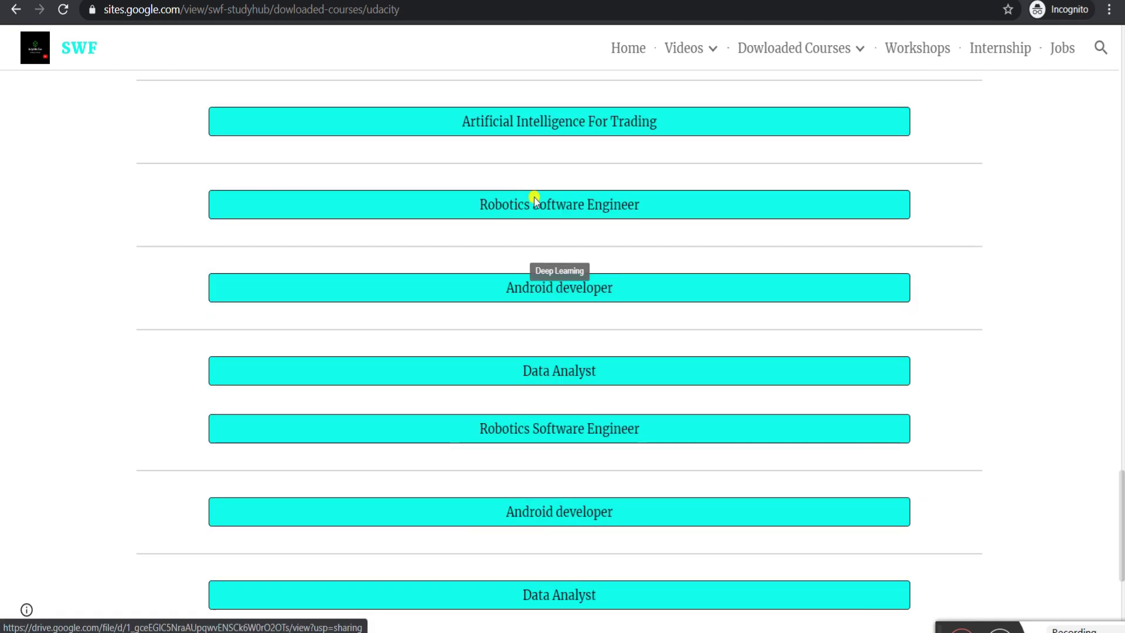
{"action": "scroll", "coordinate": [569, 357], "scroll_direction": "down", "scroll_amount": 1}
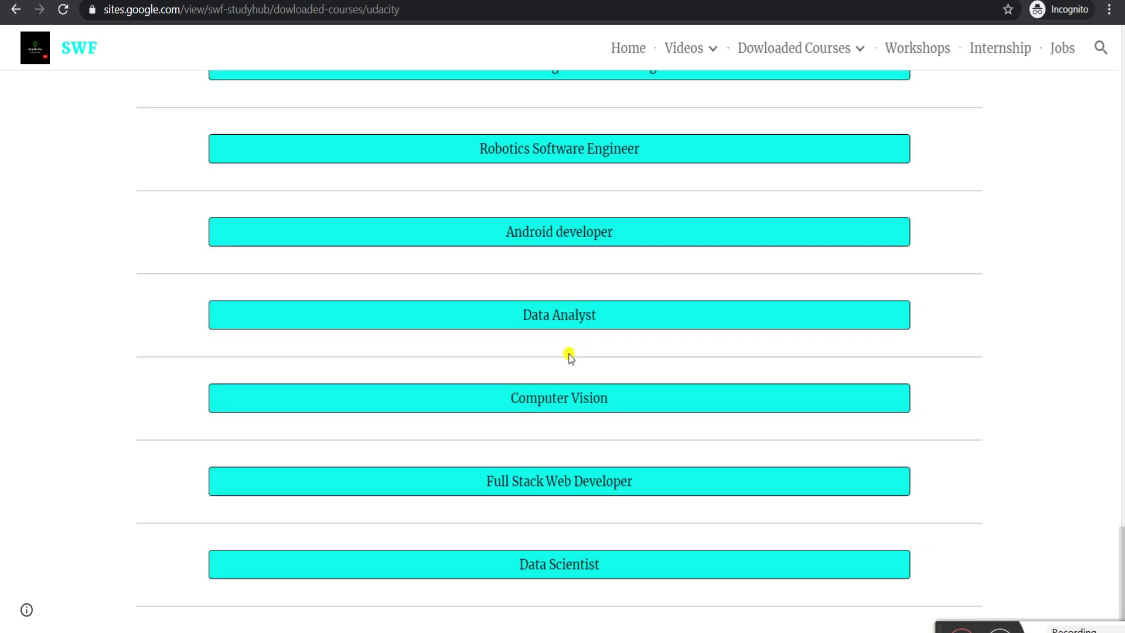
{"action": "scroll", "coordinate": [569, 355], "scroll_direction": "up", "scroll_amount": 20}
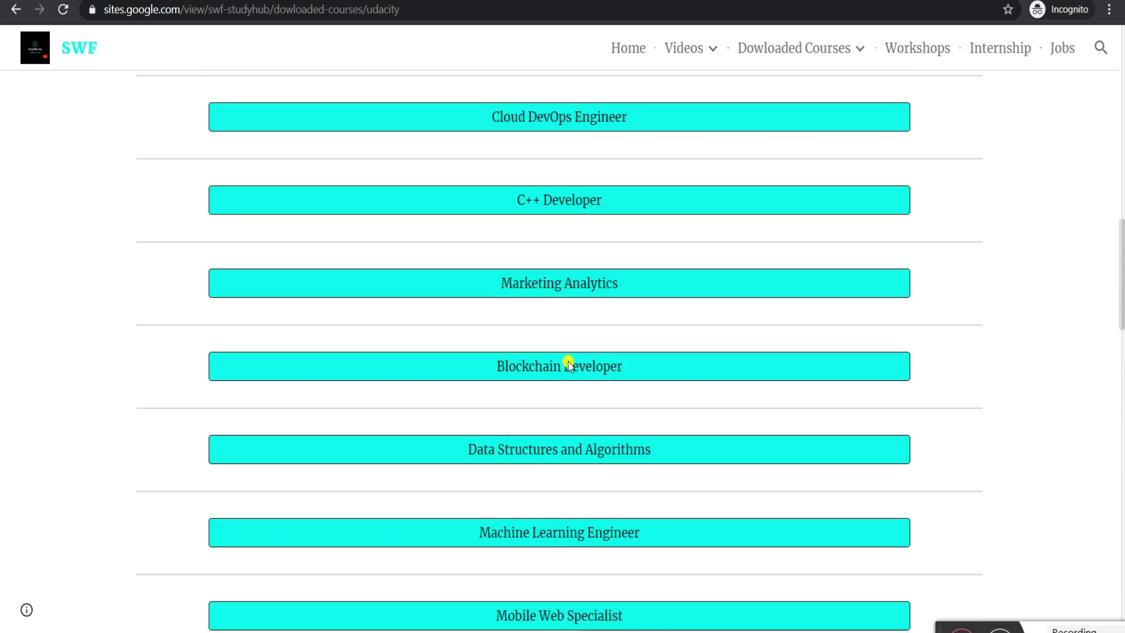
{"action": "scroll", "coordinate": [568, 361], "scroll_direction": "up", "scroll_amount": 5}
{"action": "scroll", "coordinate": [568, 361], "scroll_direction": "down", "scroll_amount": 9}
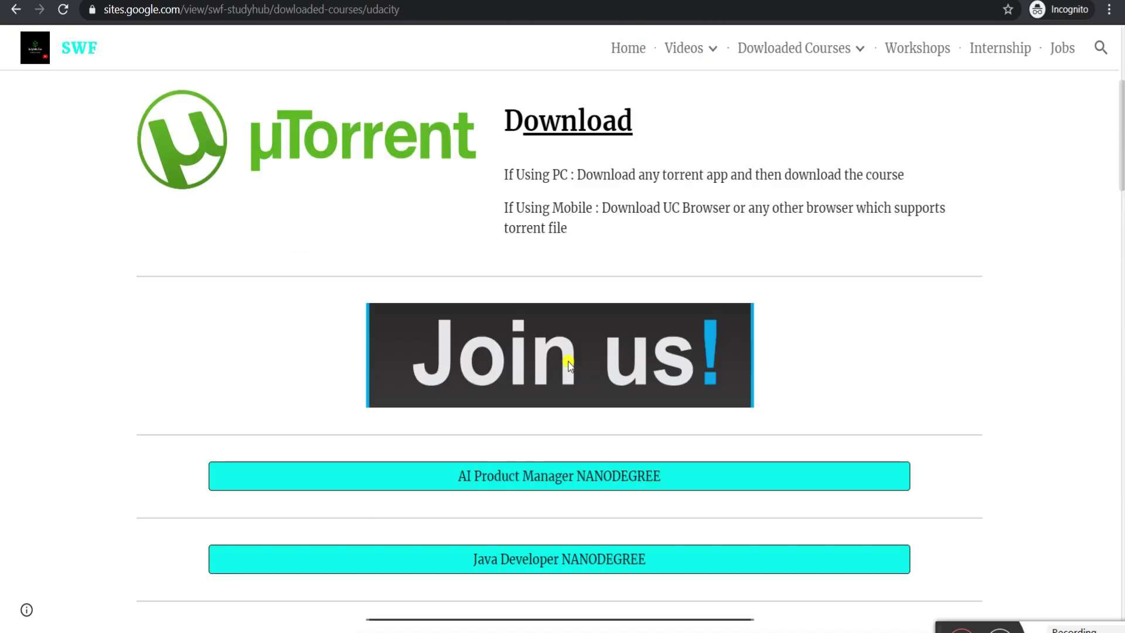
{"action": "scroll", "coordinate": [568, 363], "scroll_direction": "down", "scroll_amount": 3}
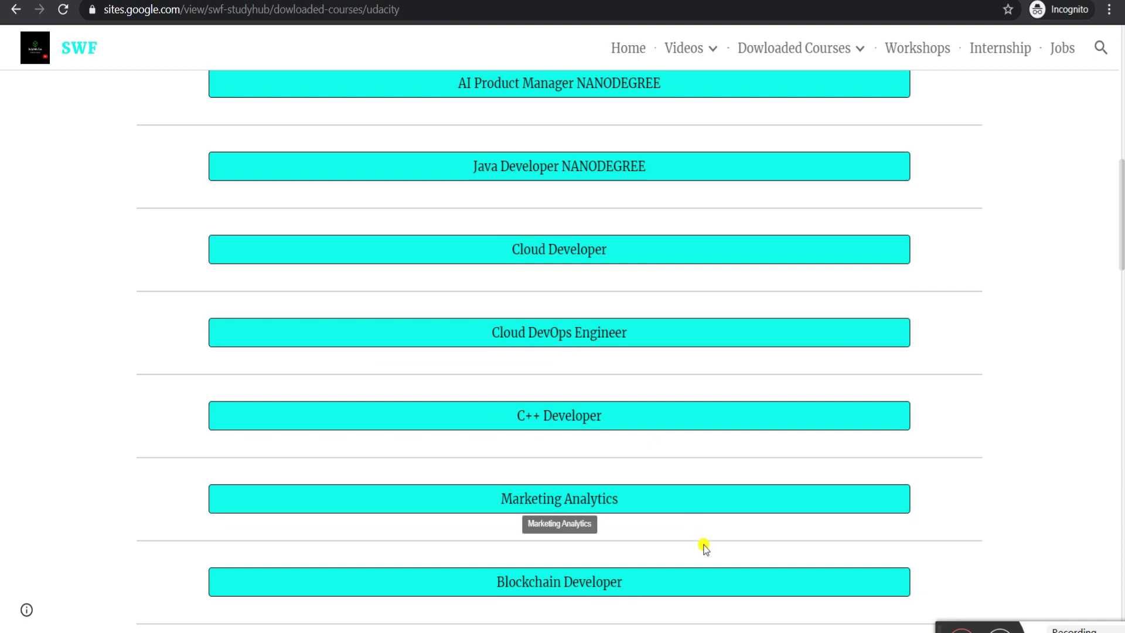
{"action": "mouse_move", "coordinate": [730, 612]}
{"action": "left_click", "coordinate": [736, 580]}
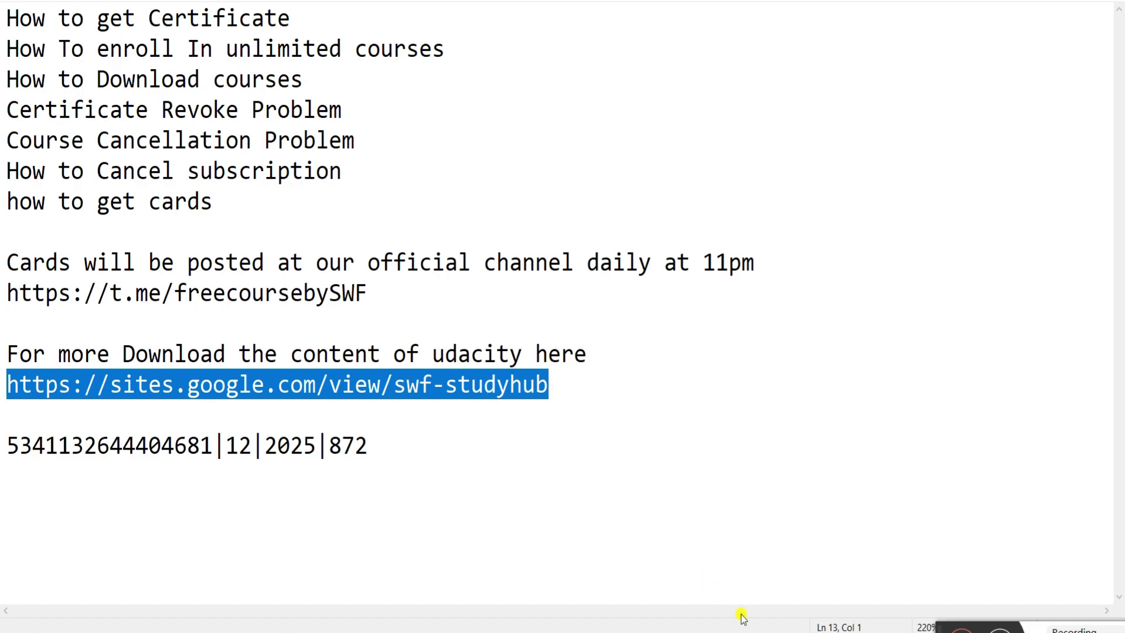
- Return to the SWF - Udacity downloaded-courses list in Chrome
{"action": "mouse_move", "coordinate": [741, 629]}
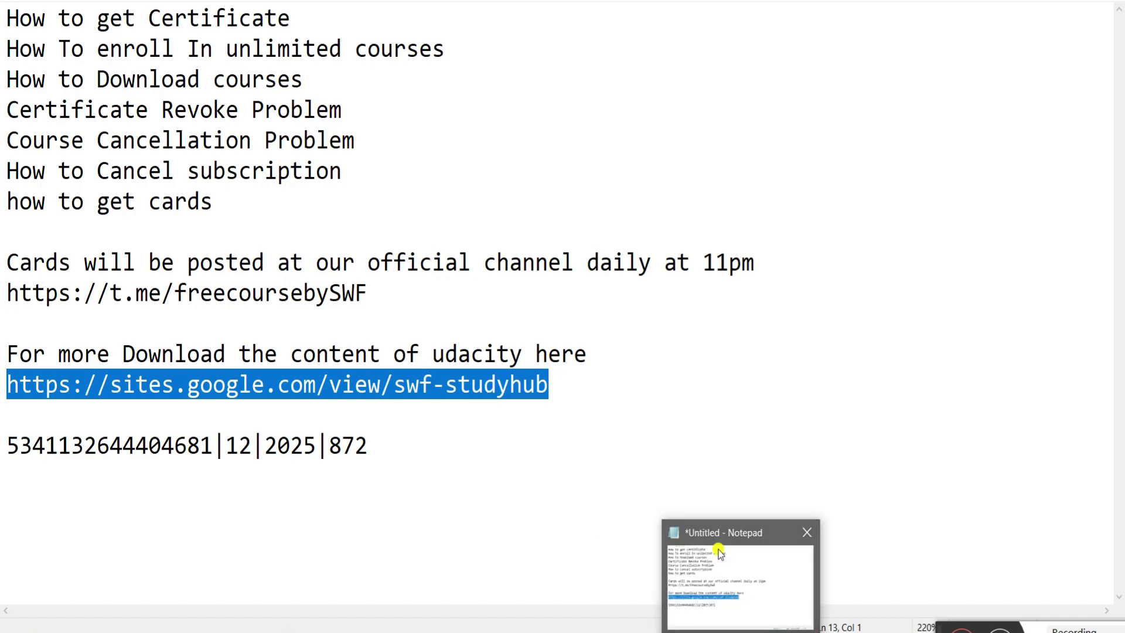
{"action": "mouse_move", "coordinate": [668, 619]}
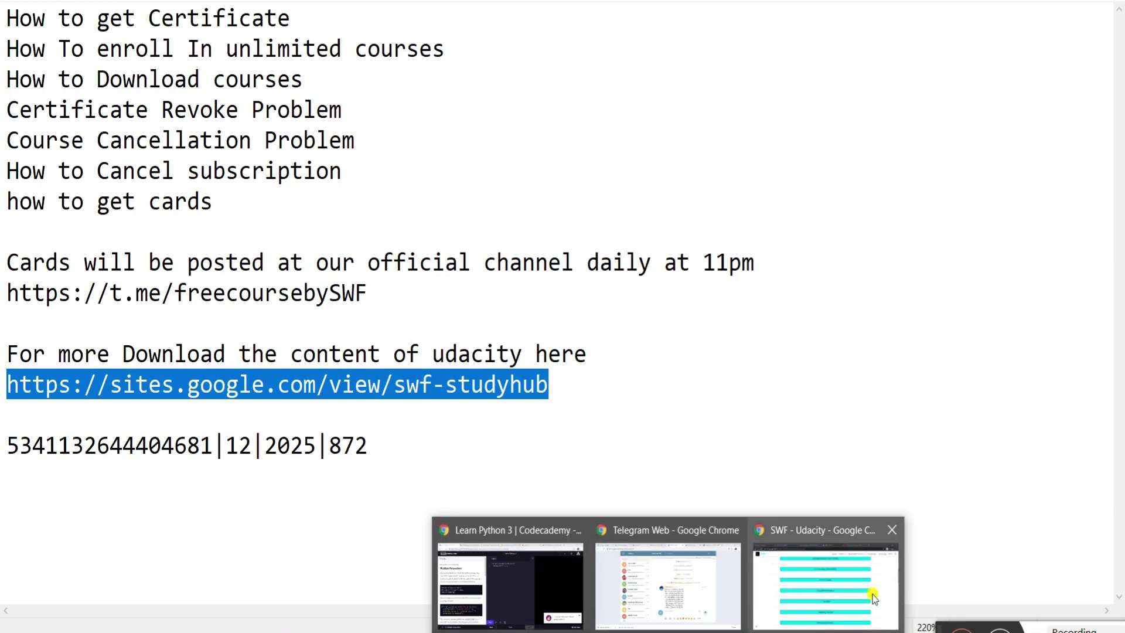
{"action": "left_click", "coordinate": [832, 587]}
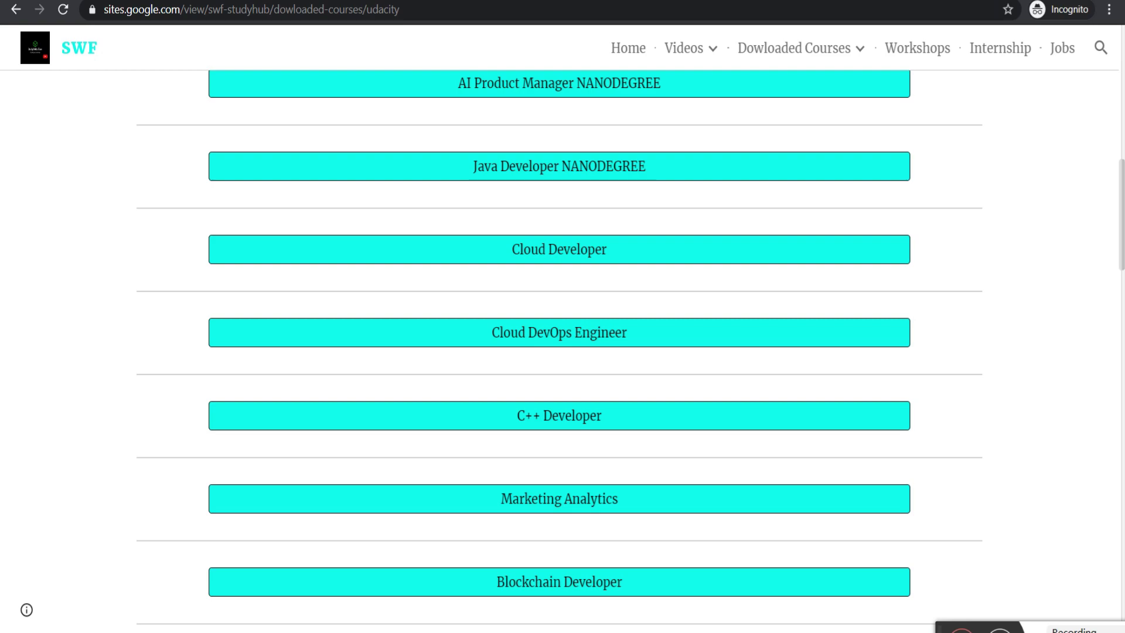
- Switch to the YouTube channel tab showing its uploads and popular course videos
{"action": "left_click", "coordinate": [770, 1]}
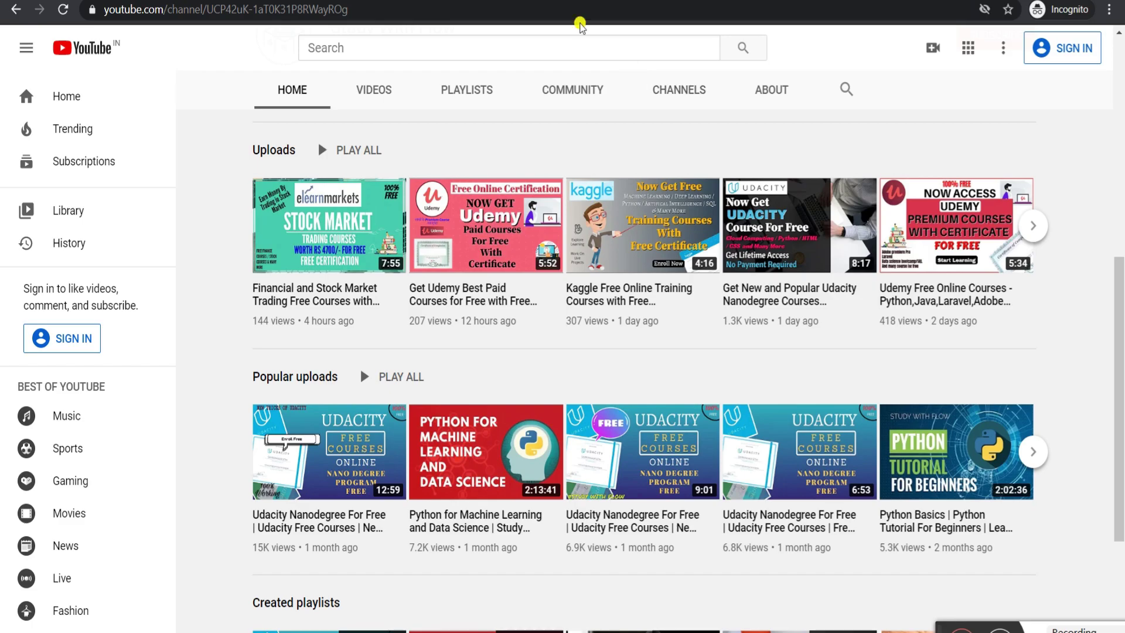
- Subscribe to Study With Flow using the SUBSCRIBE button on the featured video
{"action": "scroll", "coordinate": [468, 223], "scroll_direction": "up", "scroll_amount": 3}
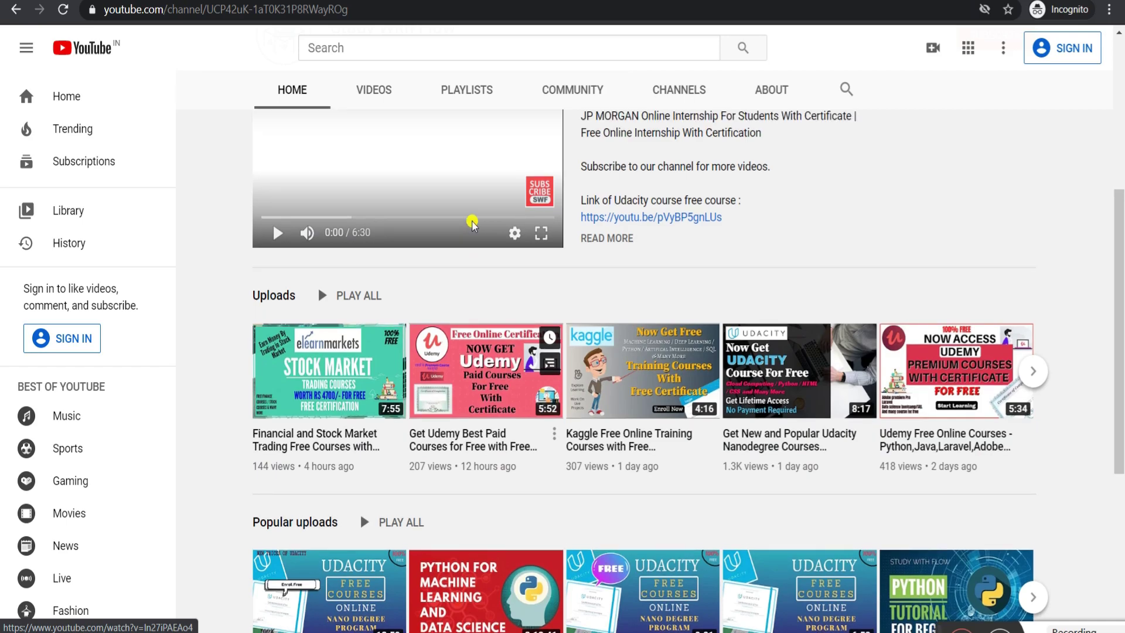
{"action": "mouse_move", "coordinate": [537, 192]}
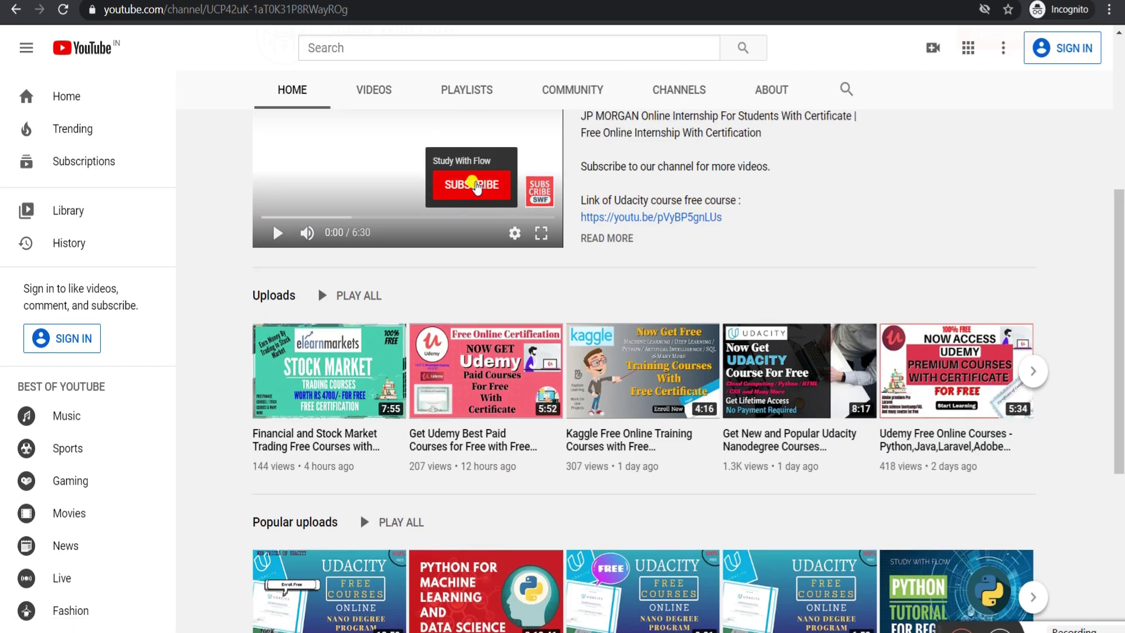
{"action": "left_click", "coordinate": [475, 186]}
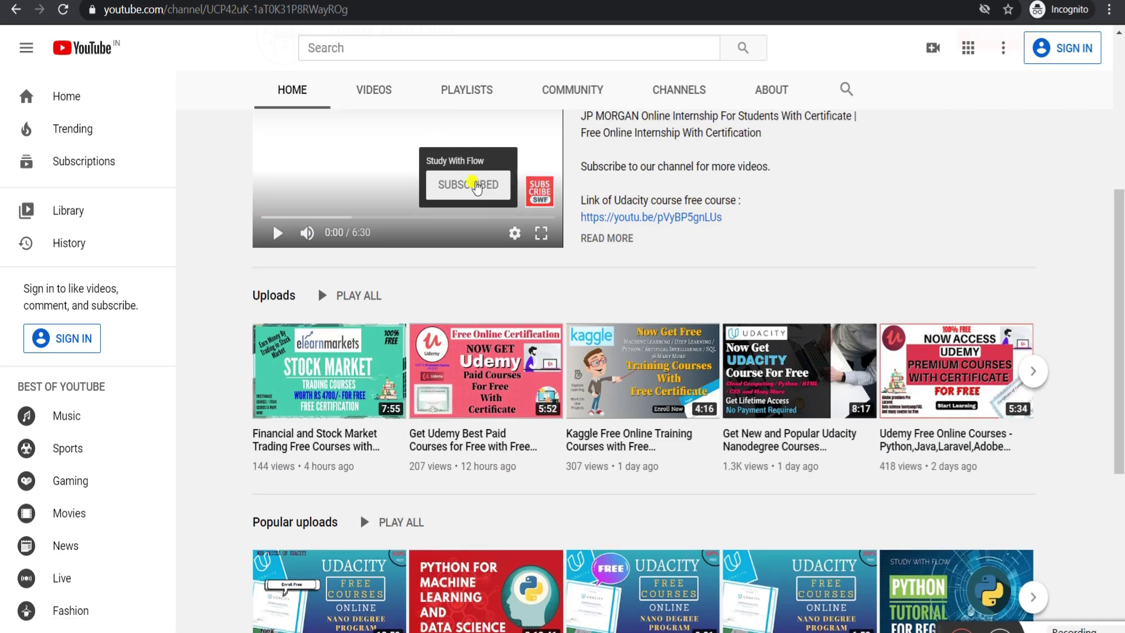